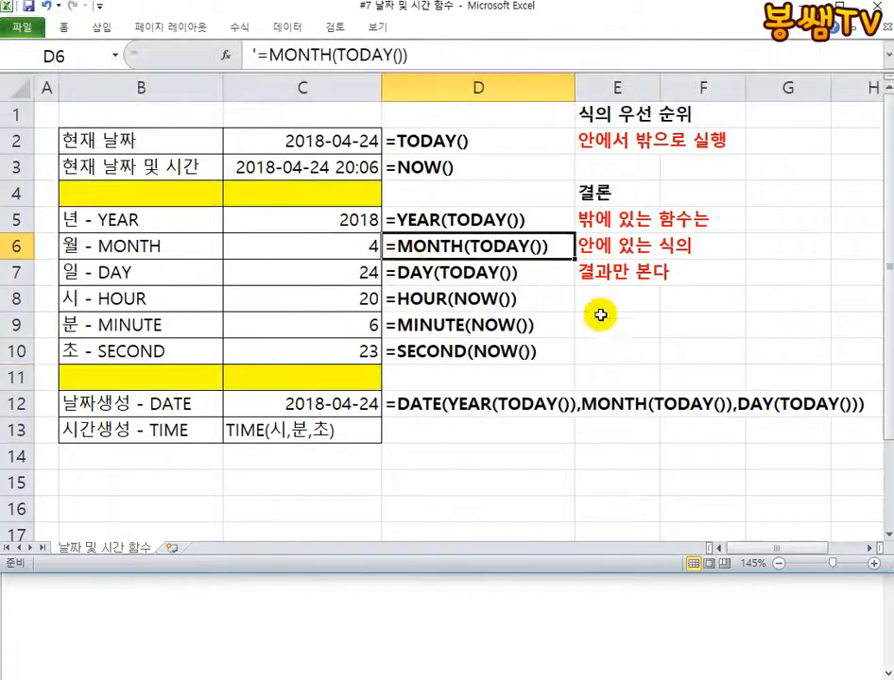
Switch to the Notepad window and shrink its height from the upper edge so worksheet row 15 is uncovered
click(601, 319)
click(597, 368)
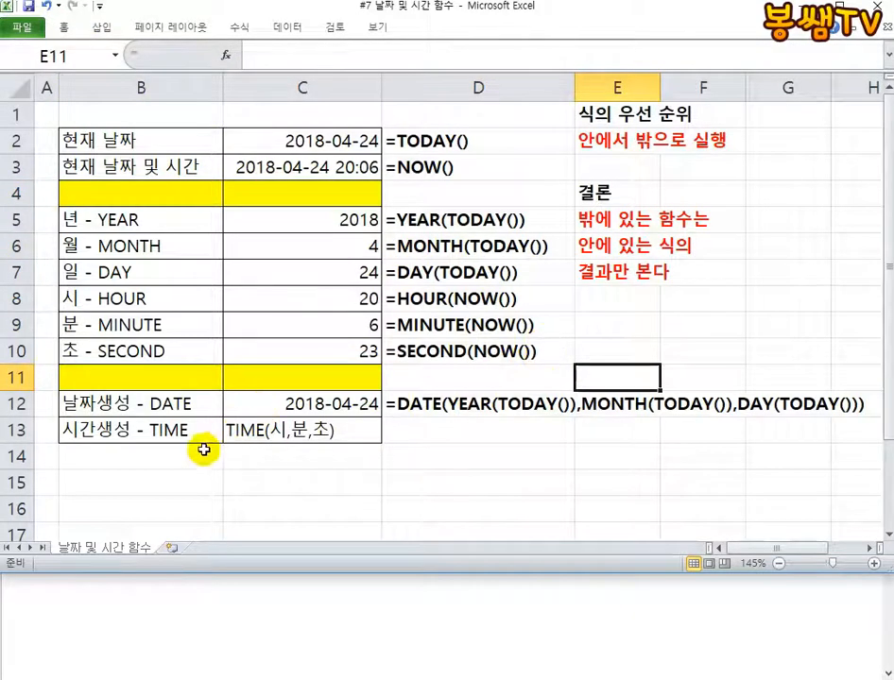
click(187, 623)
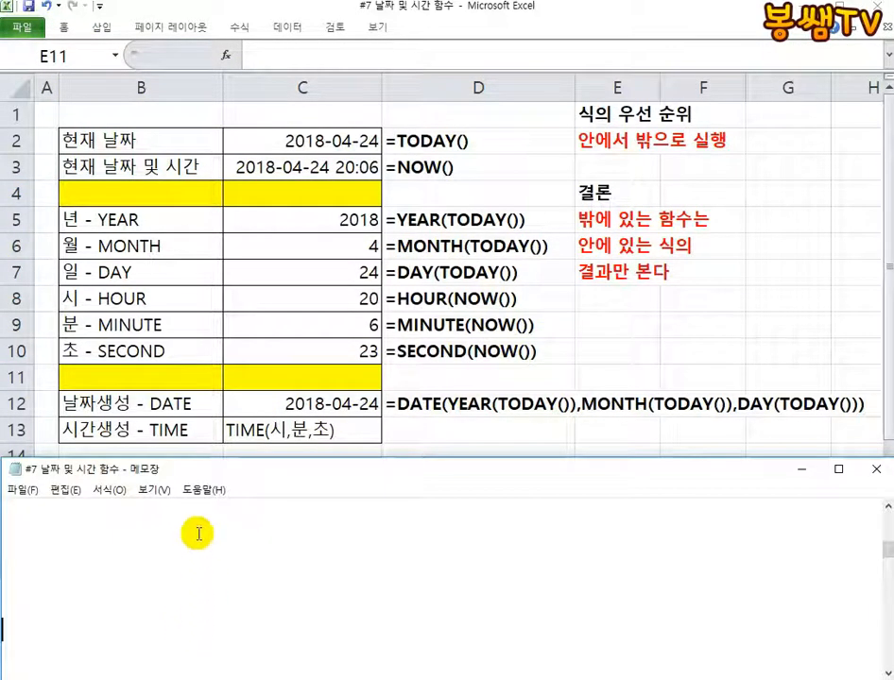
drag(261, 458, 264, 519)
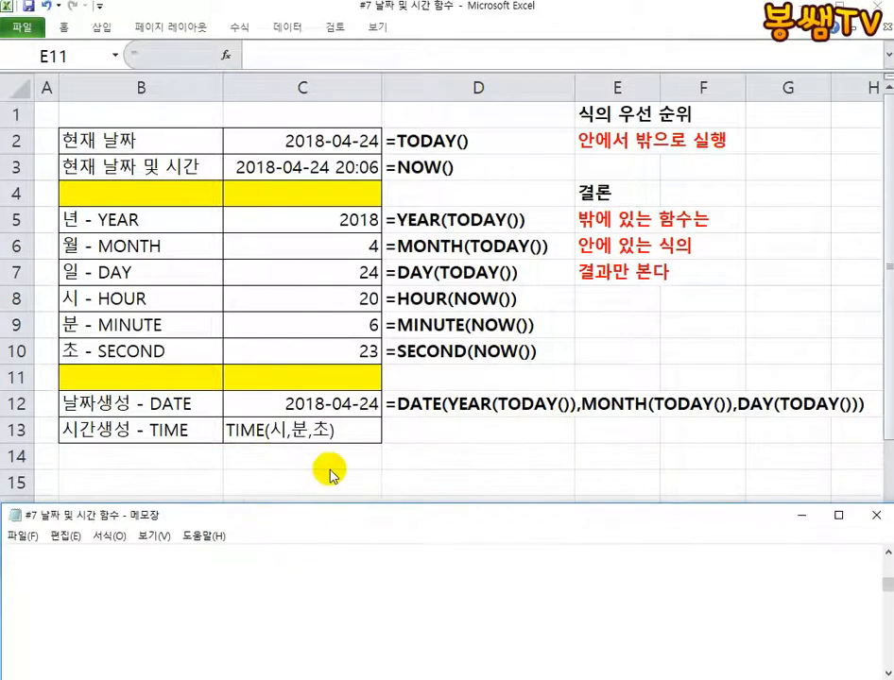
Return to the Excel worksheet and enter the label "요일 - WEEKDAY" in cell B15
click(125, 488)
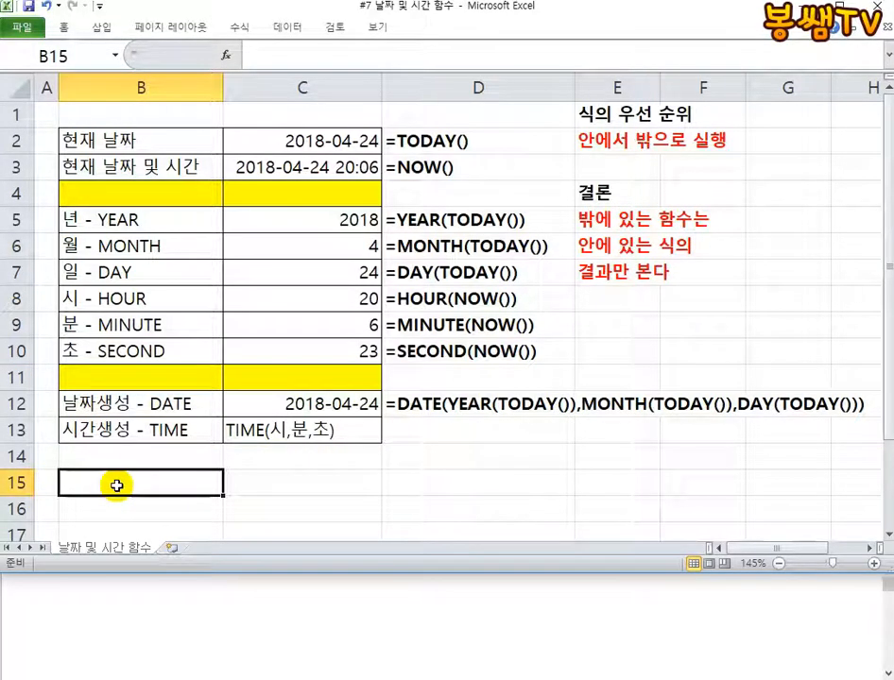
click(281, 226)
click(277, 278)
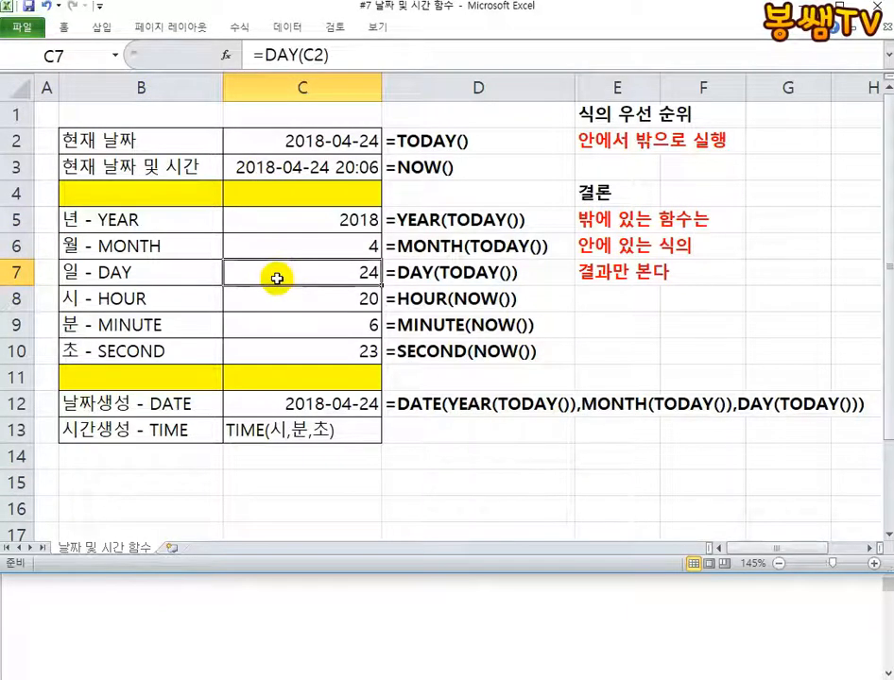
click(137, 478)
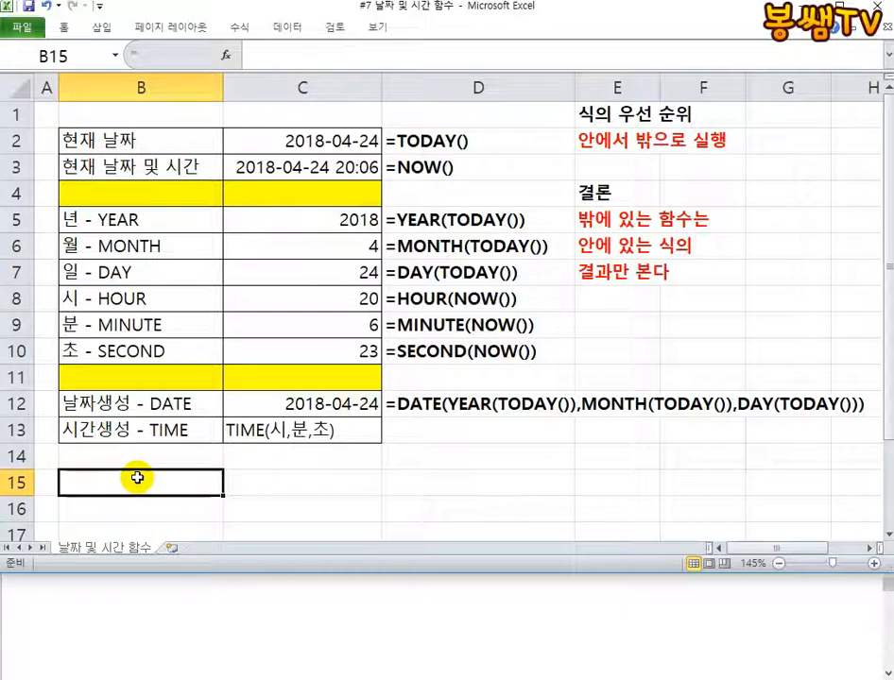
text(W)
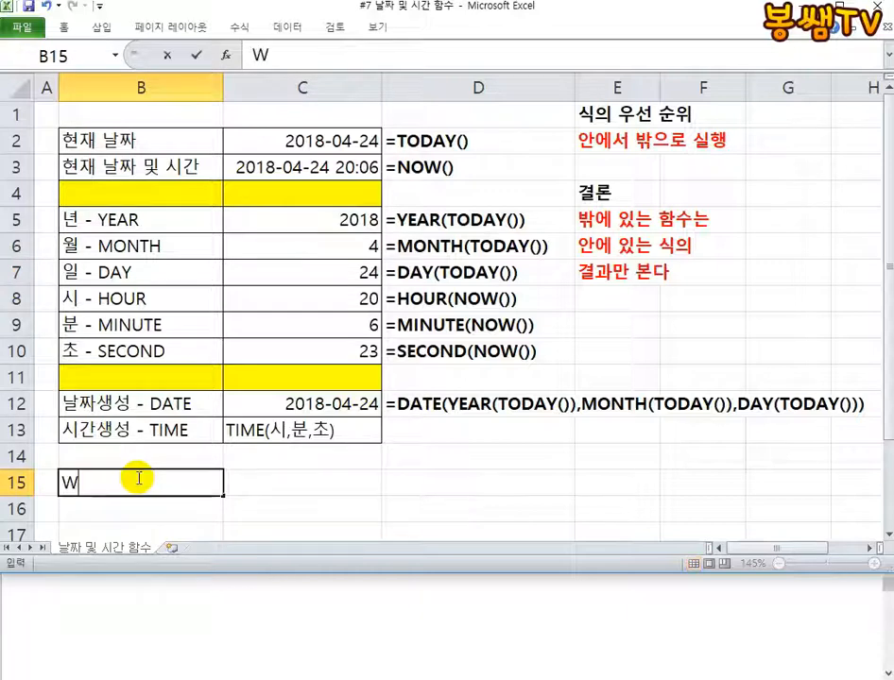
text(요일)
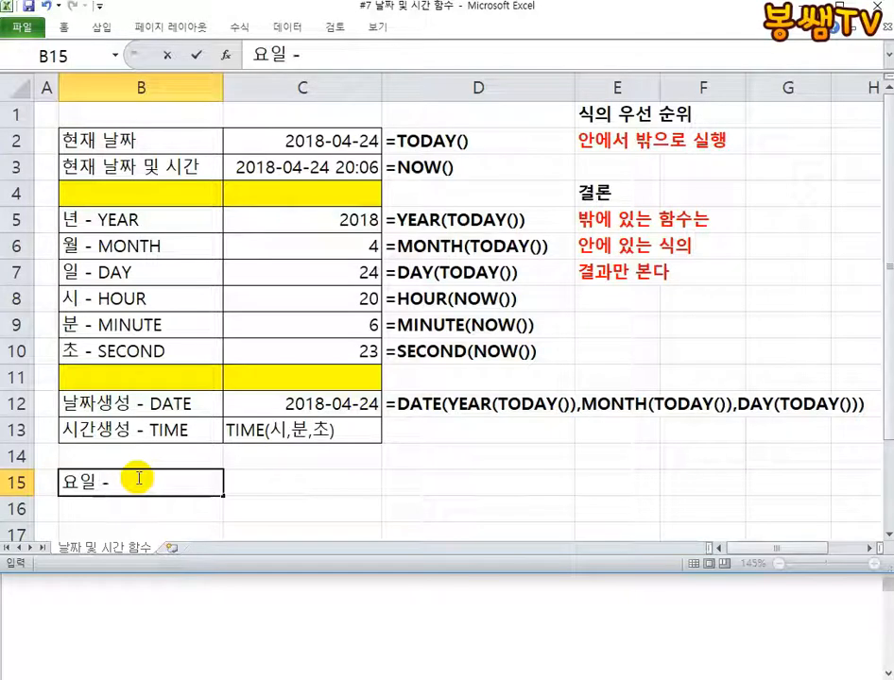
text( - ㅈㄷ)
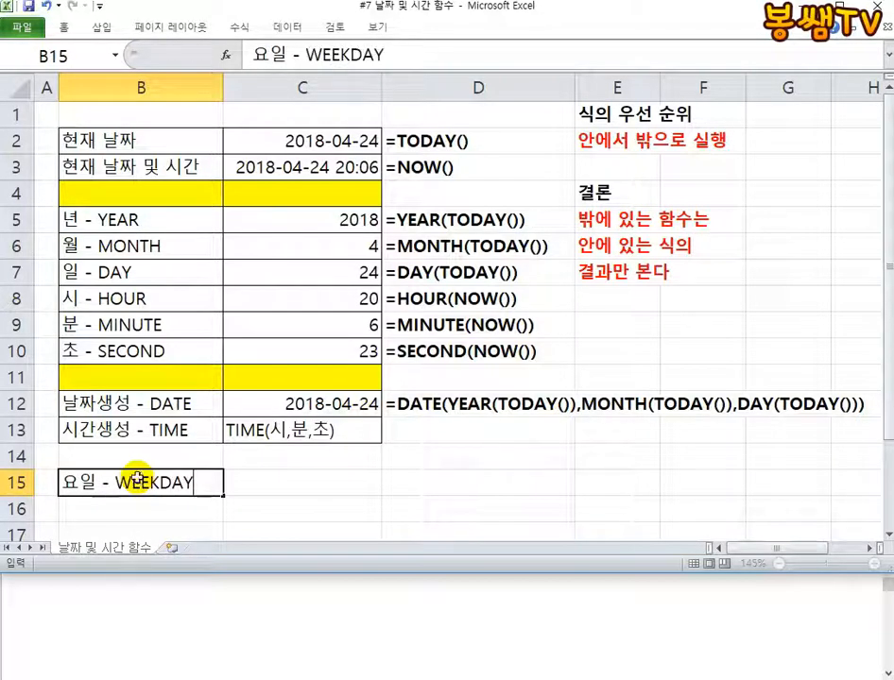
key(Tab)
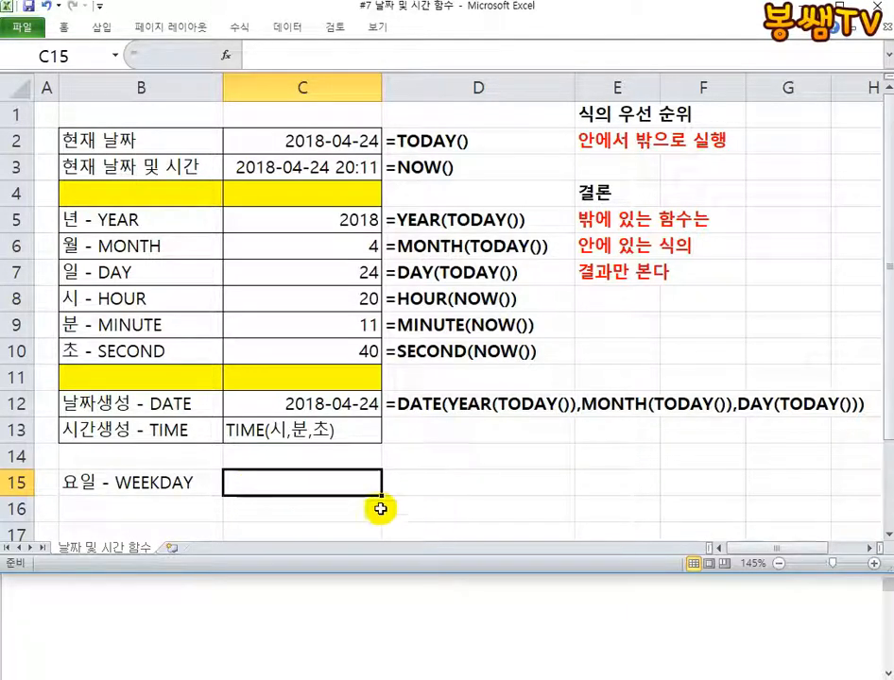
Enter the formula =WEEKDAY(C12) in cell C15 to get the weekday number of the generated date
click(289, 404)
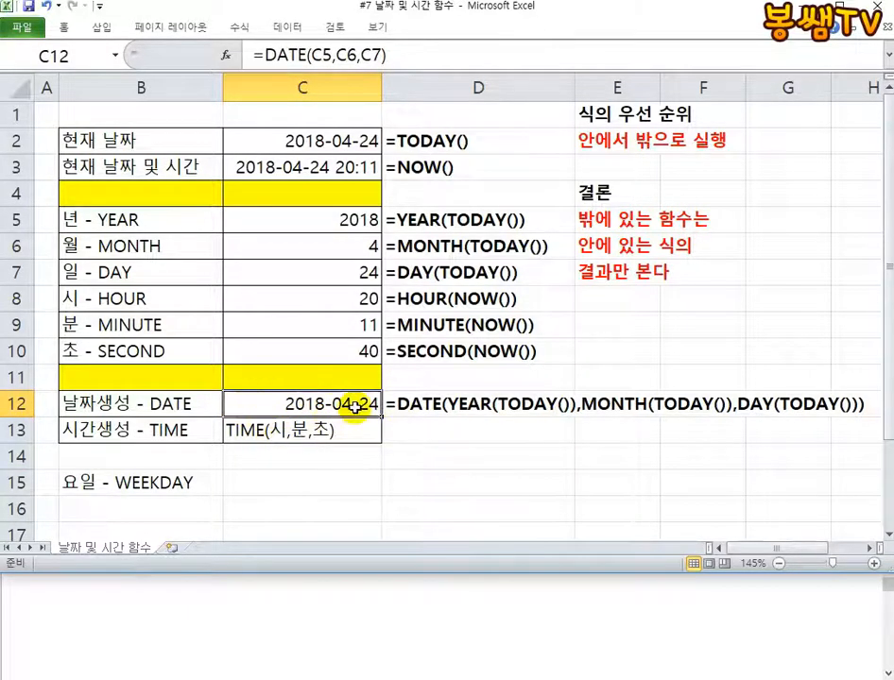
click(281, 477)
text(=)
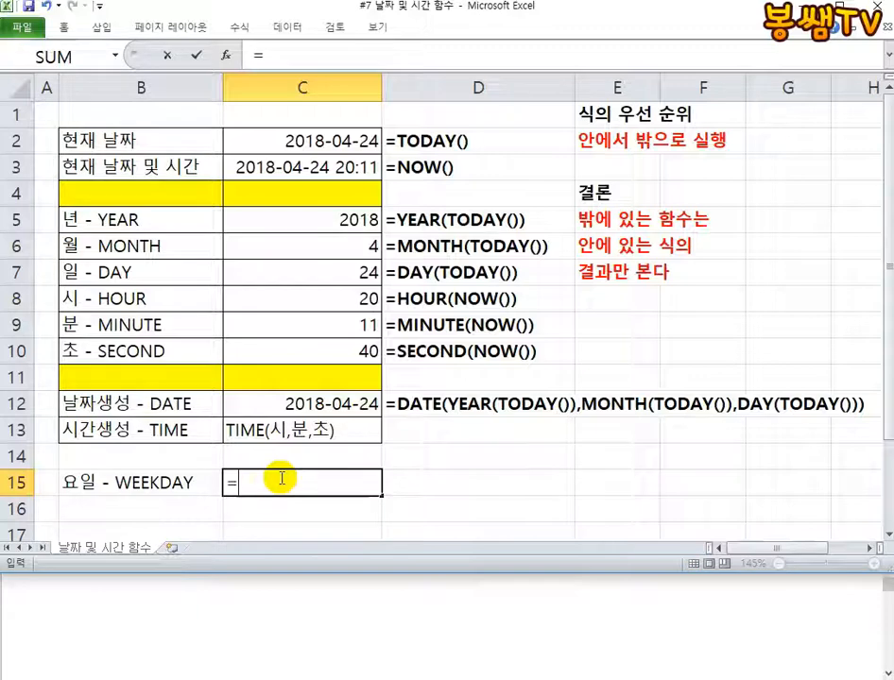
text(WEEKDAY)
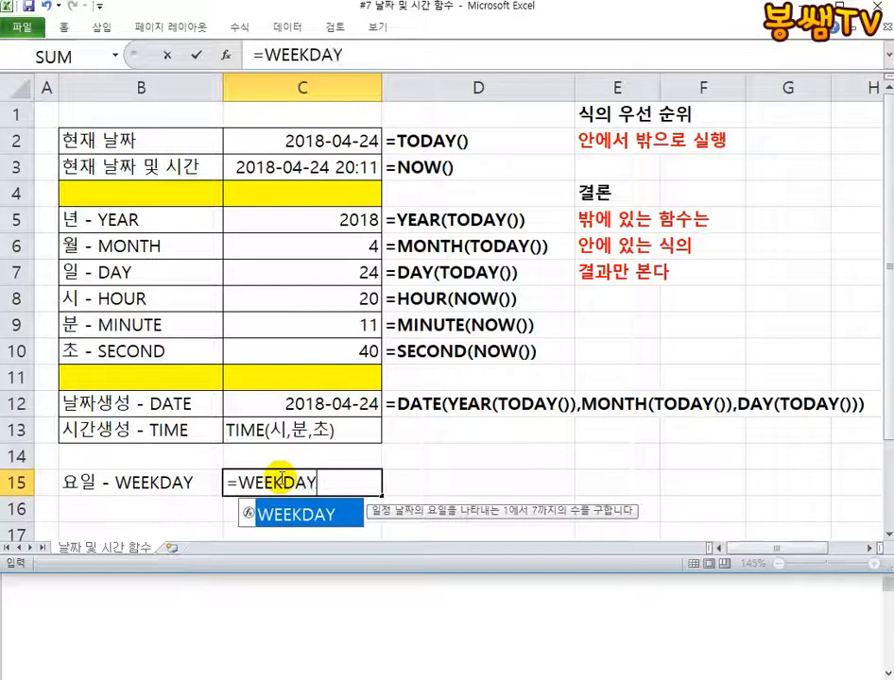
text(()
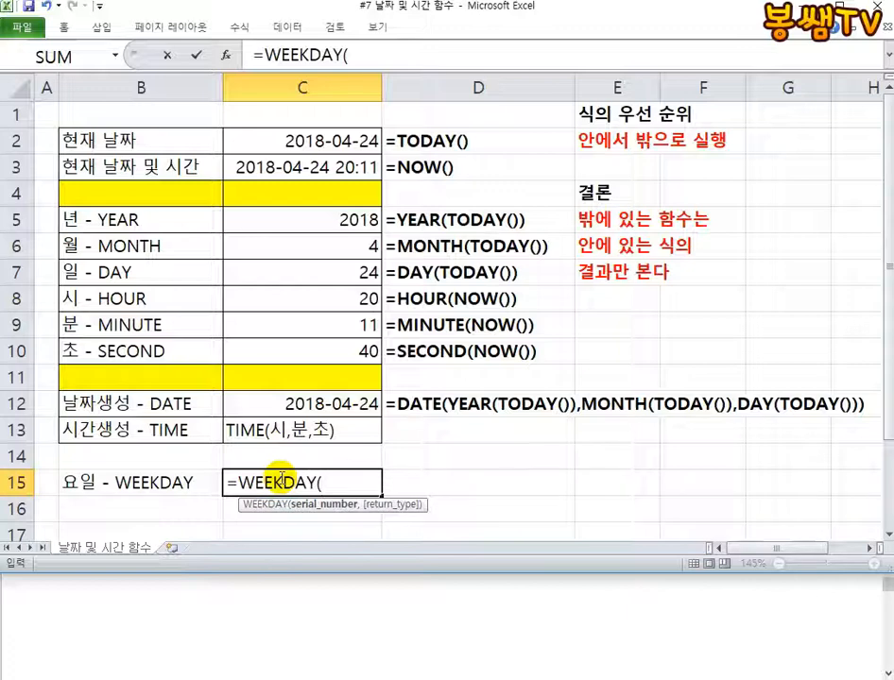
click(295, 402)
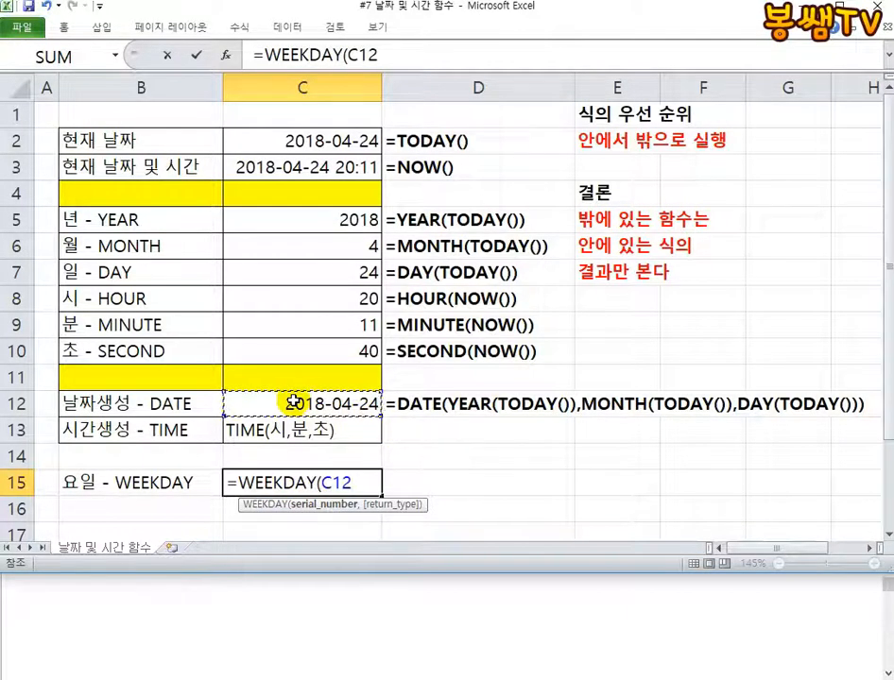
text())
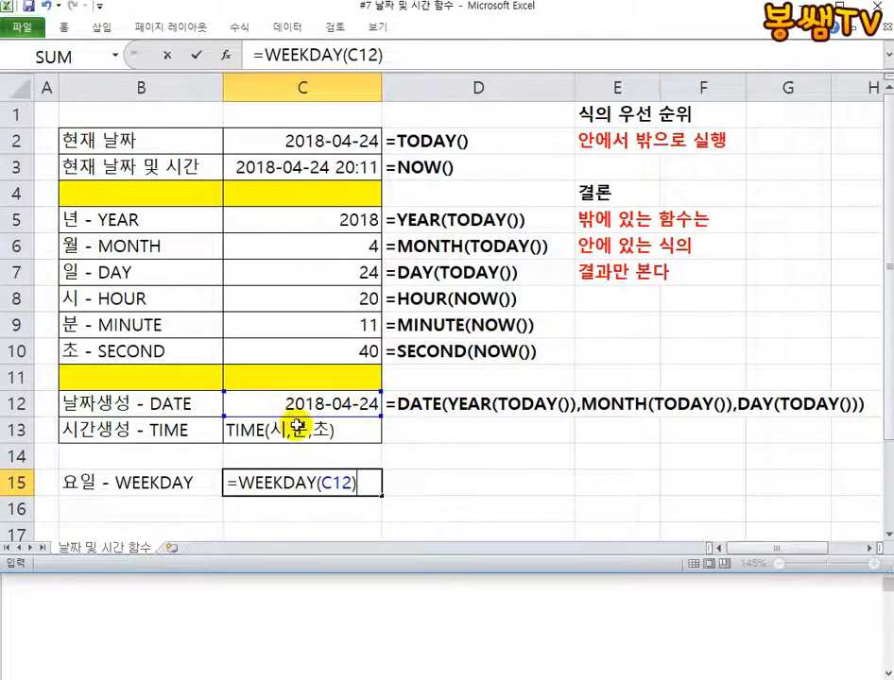
key(Return)
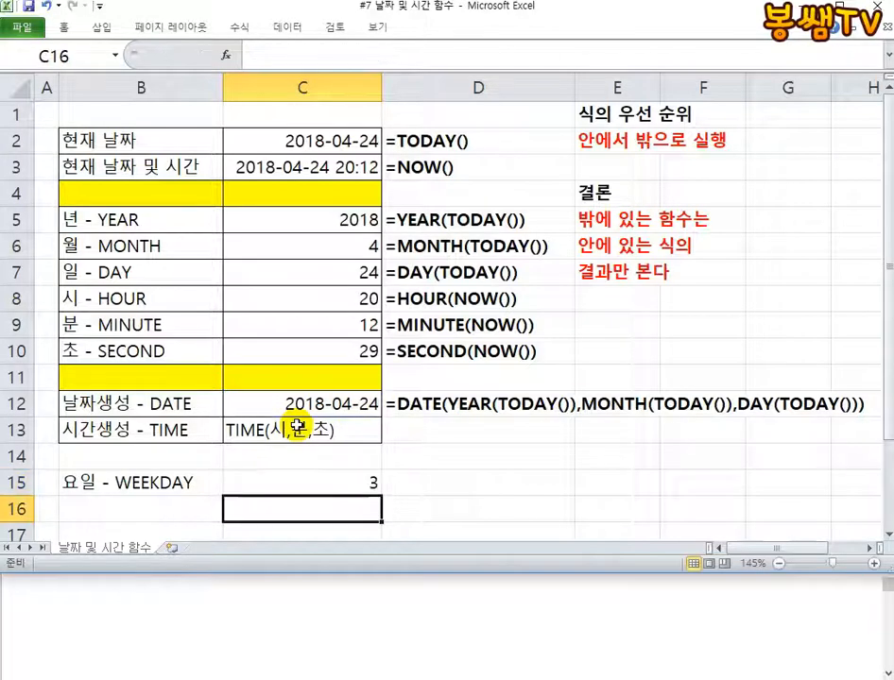
Inspect the WEEKDAY formula in C15 and compare it with the year, month and day formulas in C5 to C7
click(312, 483)
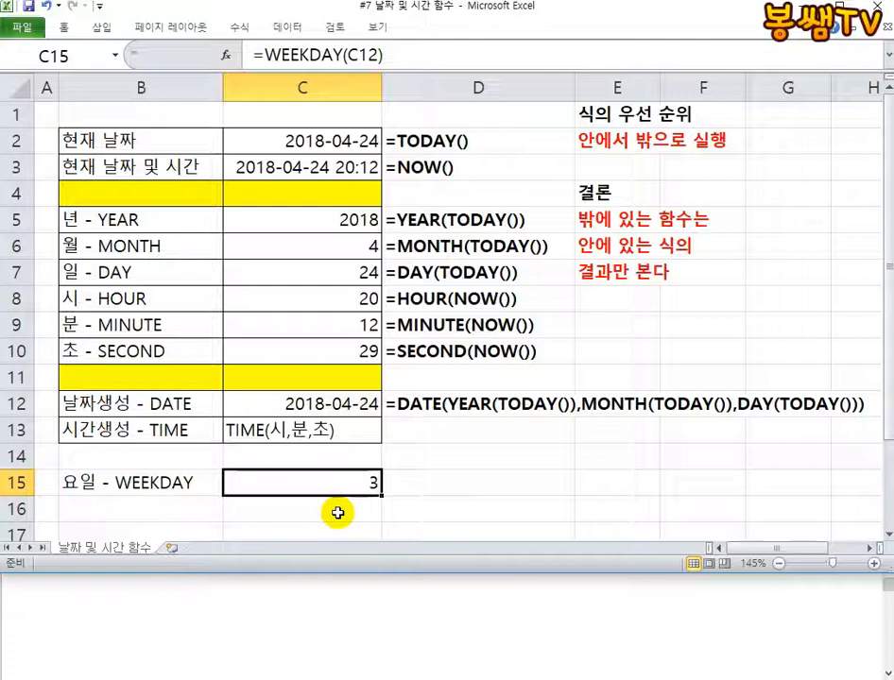
click(325, 218)
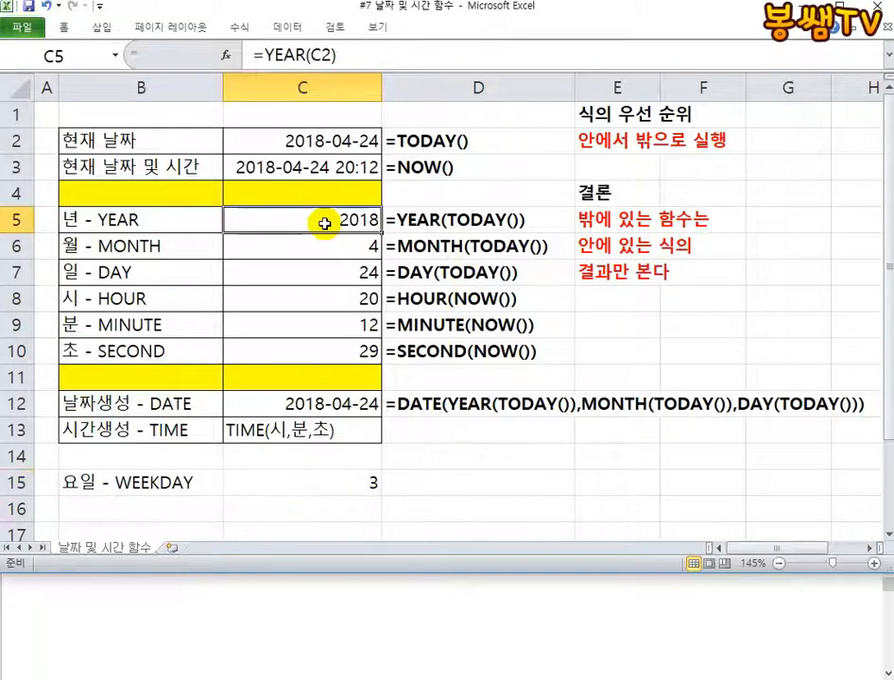
click(325, 246)
click(325, 267)
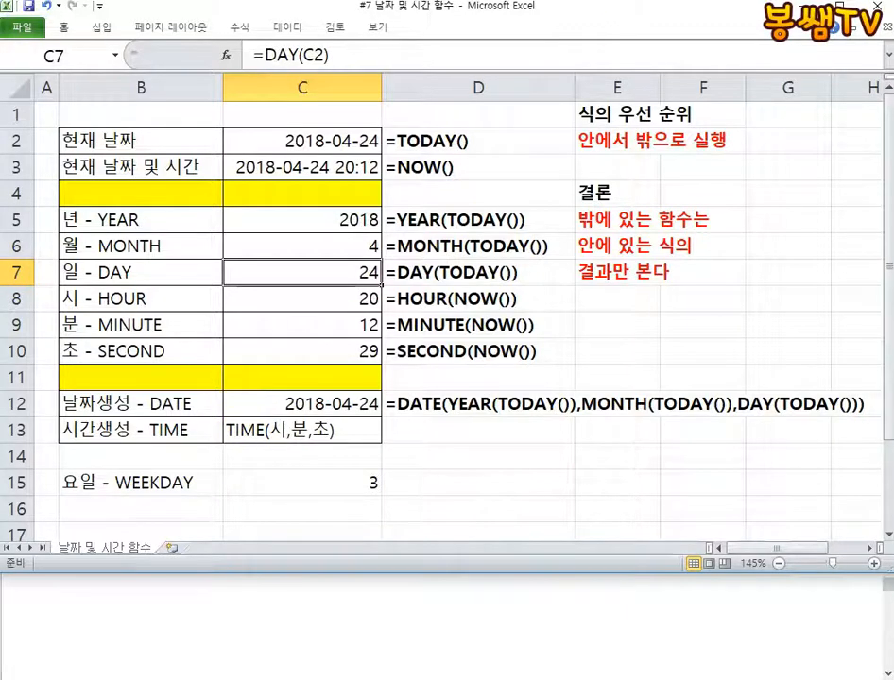
Mark up the WEEKDAY label and result with freehand red pen notes on weekday numbering, and clear the drawing
drag(203, 141, 195, 198)
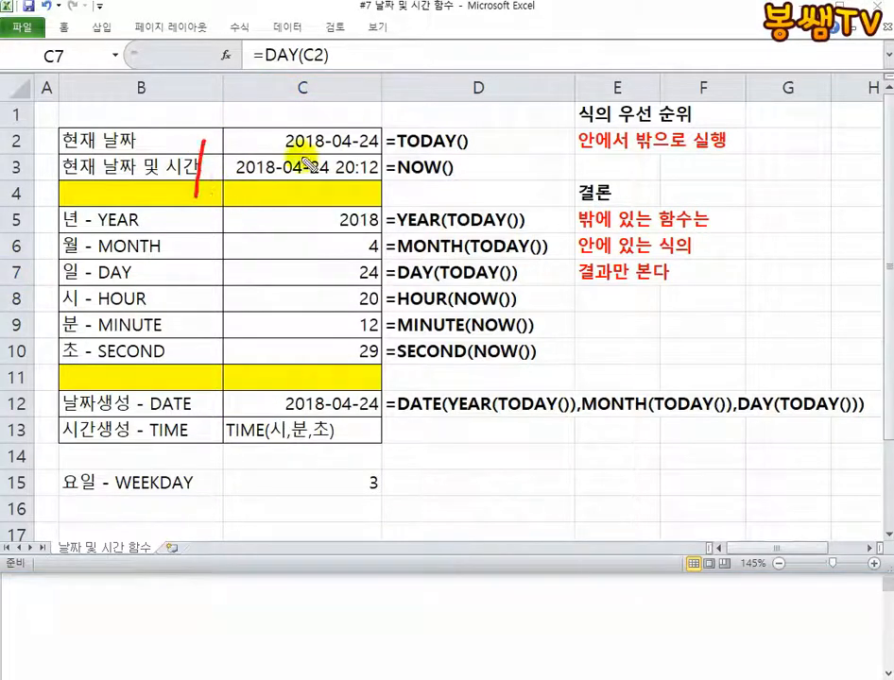
mouse_move(307, 148)
mouse_down()
mouse_move(300, 201)
mouse_move(335, 204)
mouse_up()
mouse_move(341, 238)
mouse_down()
mouse_move(321, 237)
mouse_move(342, 216)
mouse_move(328, 220)
mouse_up()
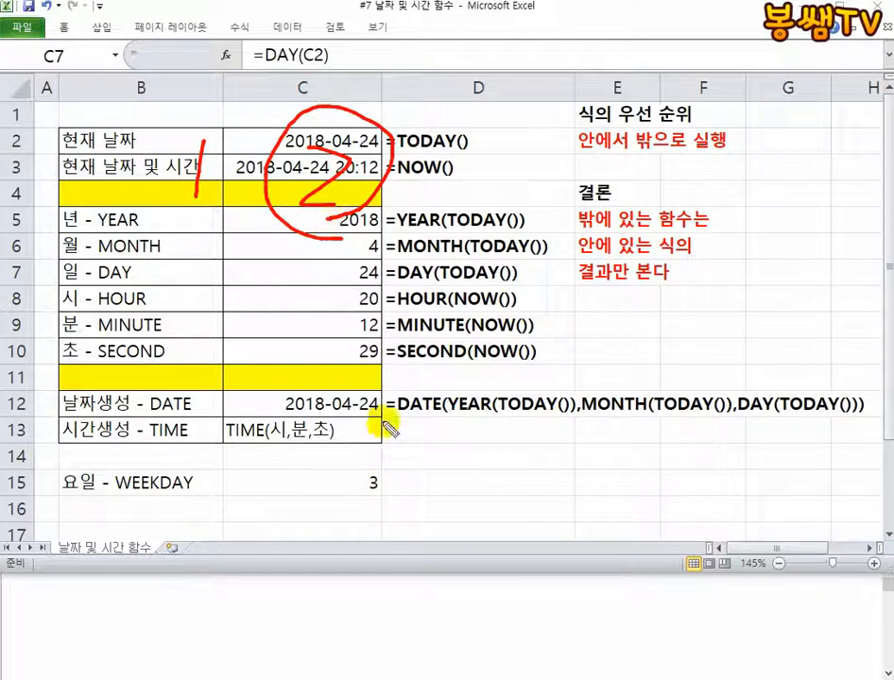
mouse_move(385, 498)
mouse_down()
mouse_move(373, 442)
mouse_move(366, 515)
mouse_up()
mouse_move(488, 457)
mouse_down()
mouse_move(386, 484)
mouse_move(453, 495)
mouse_up()
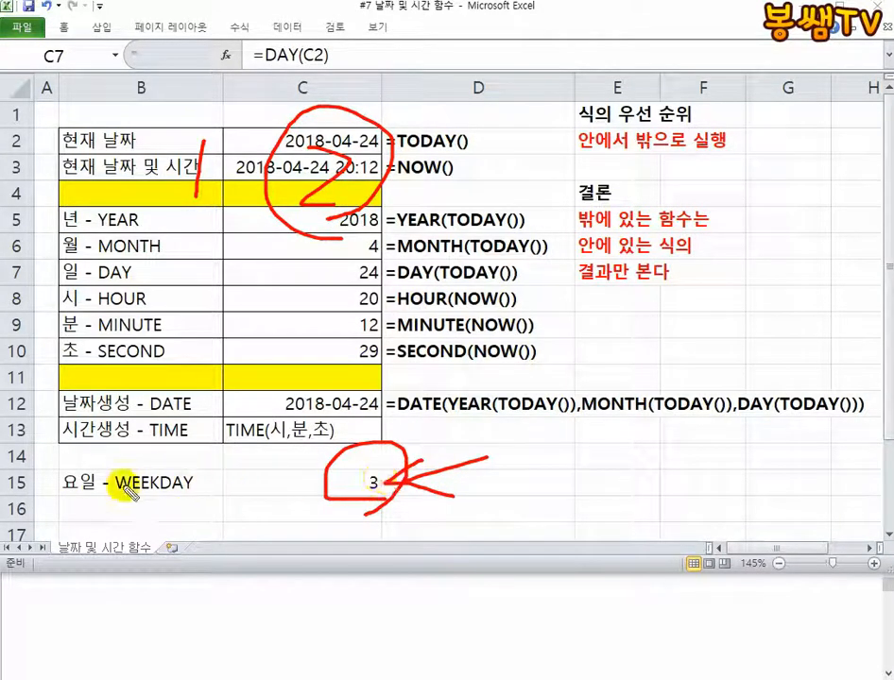
drag(107, 492, 193, 495)
click(151, 52)
click(217, 67)
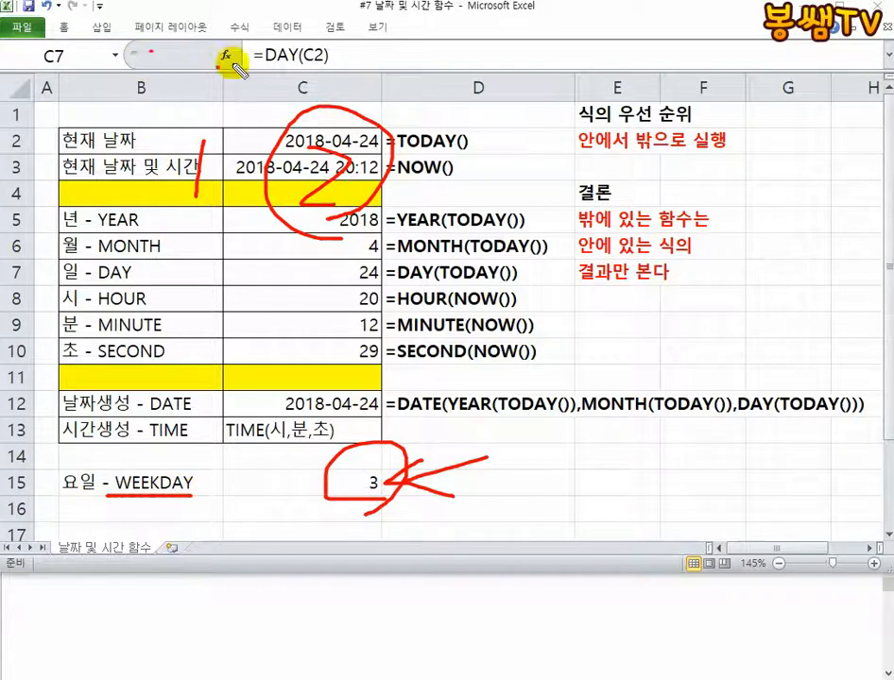
click(299, 59)
click(365, 69)
click(445, 61)
click(510, 61)
click(647, 61)
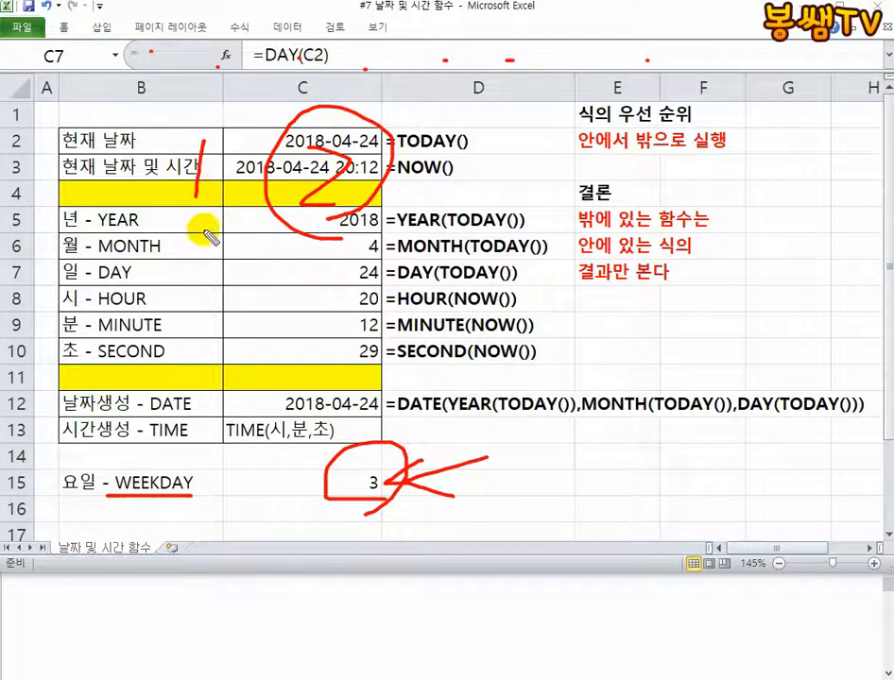
mouse_move(185, 248)
mouse_down()
mouse_move(214, 242)
mouse_move(240, 274)
mouse_up()
drag(226, 282, 269, 300)
mouse_move(285, 267)
mouse_down()
mouse_move(387, 292)
mouse_move(516, 304)
mouse_move(570, 296)
mouse_move(643, 264)
mouse_up()
mouse_move(581, 280)
mouse_down()
mouse_move(625, 295)
mouse_move(619, 328)
mouse_move(675, 332)
mouse_move(183, 347)
mouse_move(622, 275)
mouse_move(684, 307)
mouse_up()
mouse_move(675, 359)
mouse_down()
mouse_move(573, 321)
mouse_move(723, 291)
mouse_move(712, 289)
mouse_move(772, 378)
mouse_up()
mouse_move(206, 90)
mouse_down()
mouse_move(232, 80)
mouse_move(291, 115)
mouse_up()
drag(264, 110, 249, 137)
mouse_move(304, 109)
mouse_down()
mouse_move(265, 143)
mouse_move(467, 152)
mouse_up()
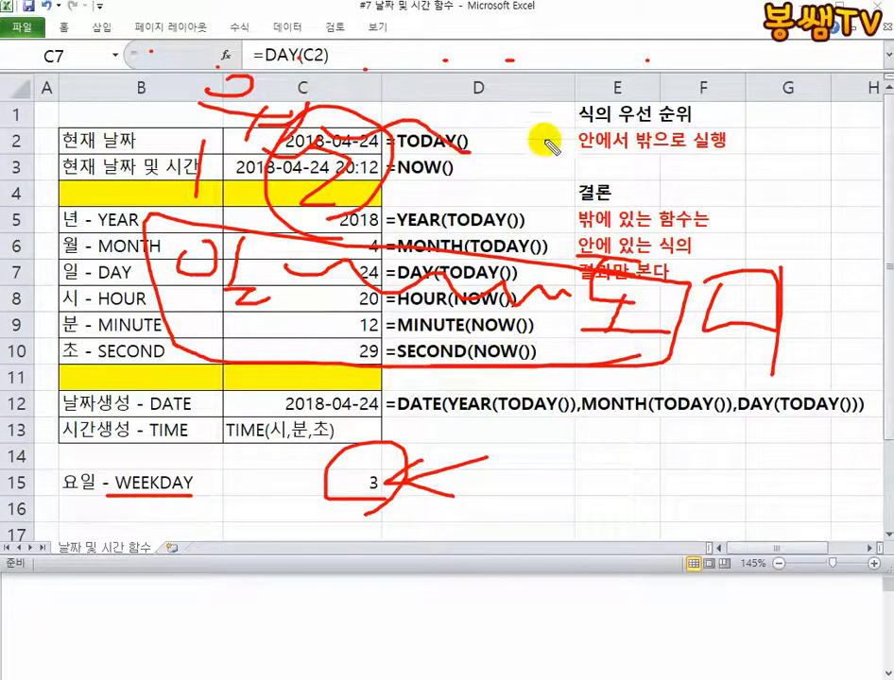
drag(542, 113, 593, 132)
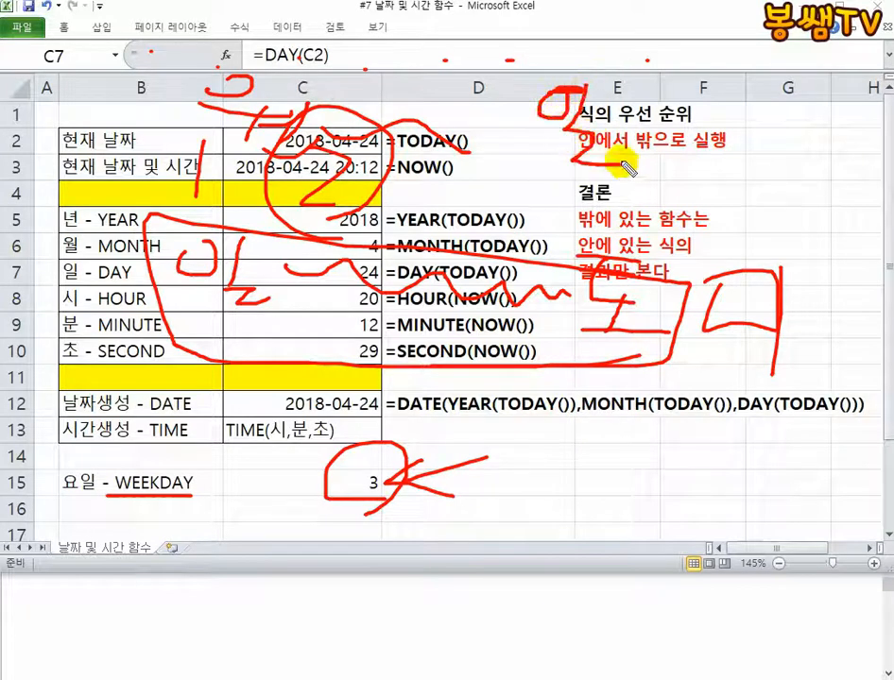
mouse_move(176, 132)
mouse_down()
mouse_move(655, 198)
mouse_move(315, 42)
mouse_move(198, 34)
mouse_up()
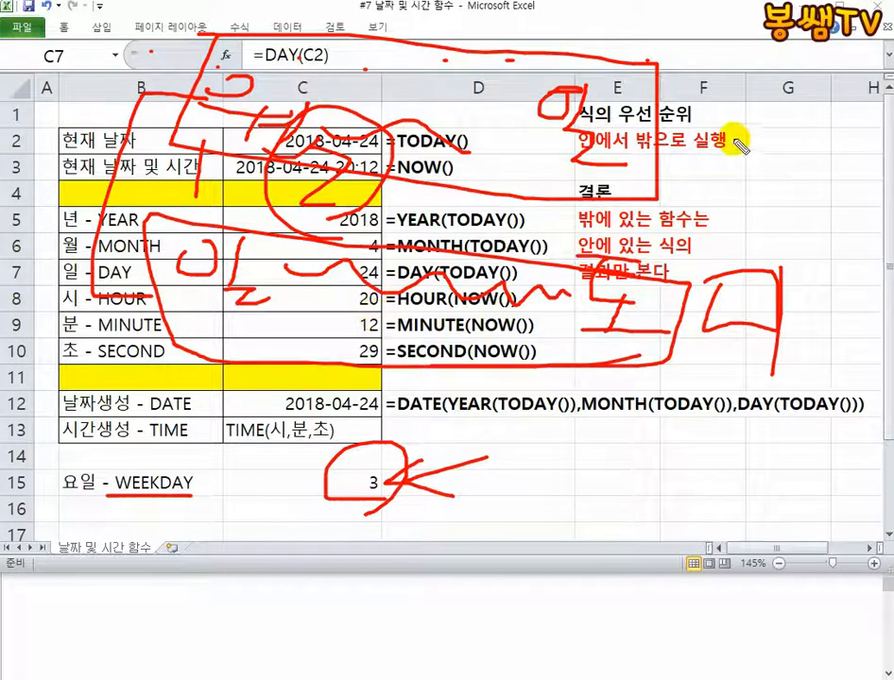
mouse_move(739, 134)
mouse_down()
mouse_move(770, 193)
mouse_move(704, 304)
mouse_up()
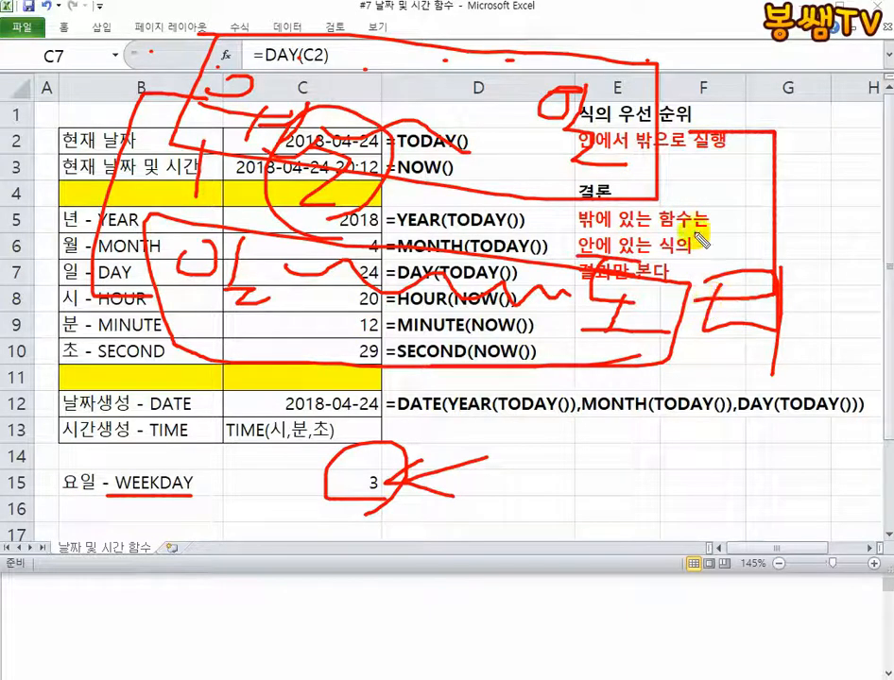
mouse_move(752, 22)
mouse_down()
mouse_move(747, 49)
mouse_move(762, 34)
mouse_move(860, 38)
mouse_move(818, 94)
mouse_move(764, 66)
mouse_move(835, 115)
mouse_up()
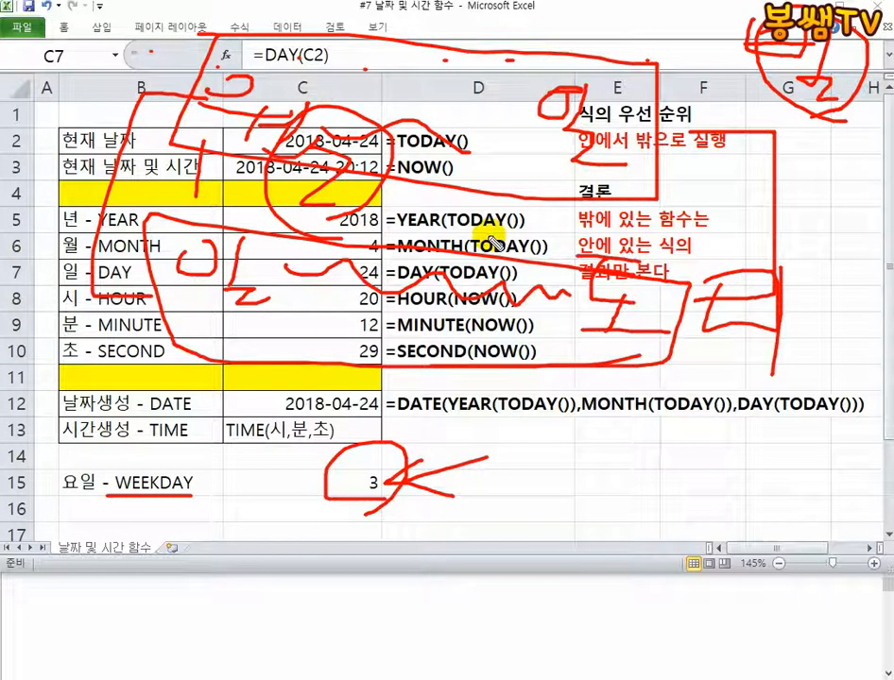
mouse_move(217, 488)
mouse_down()
mouse_move(110, 525)
mouse_move(129, 510)
mouse_move(293, 511)
mouse_up()
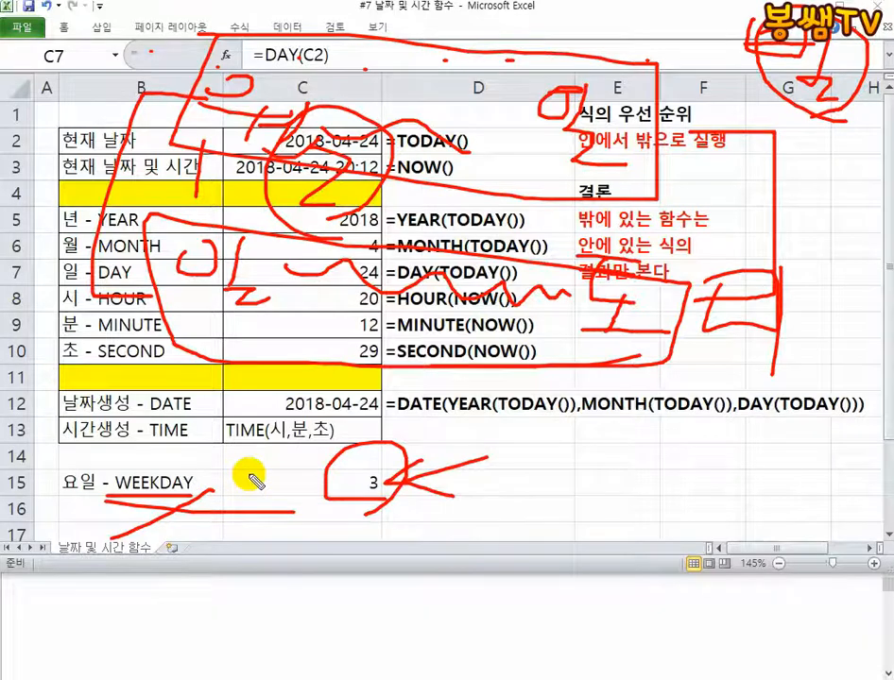
key(Escape)
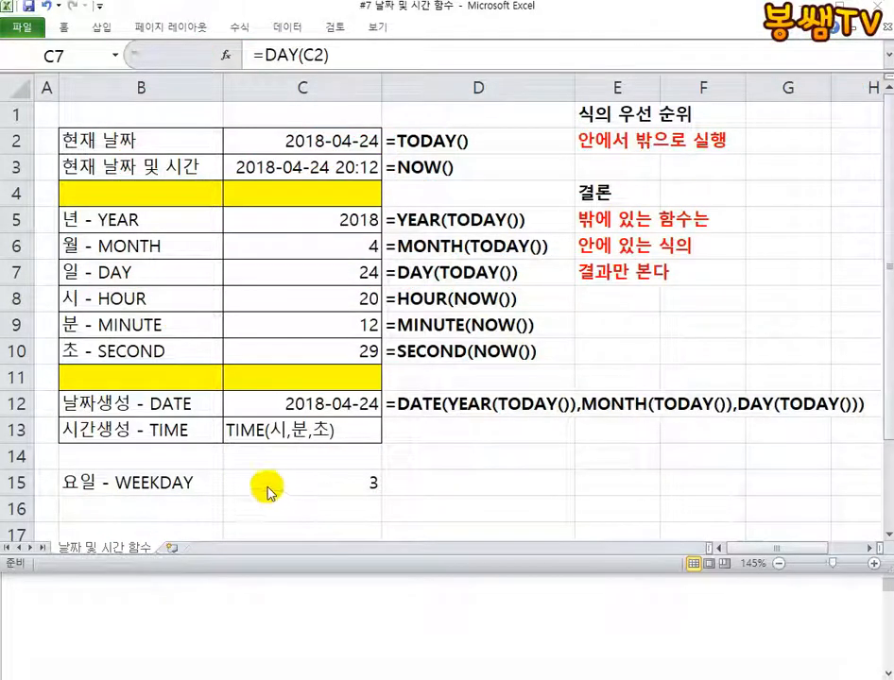
Switch to Notepad and write the function syntax =WEEKDAY(날짜값,옵션) followed by a colon
click(303, 600)
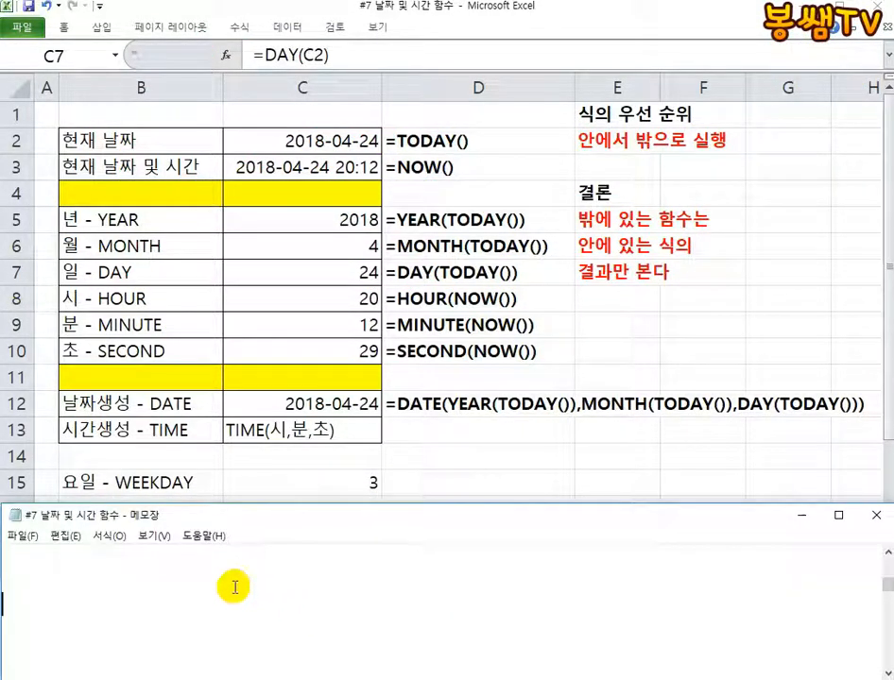
text(=ㅈ)
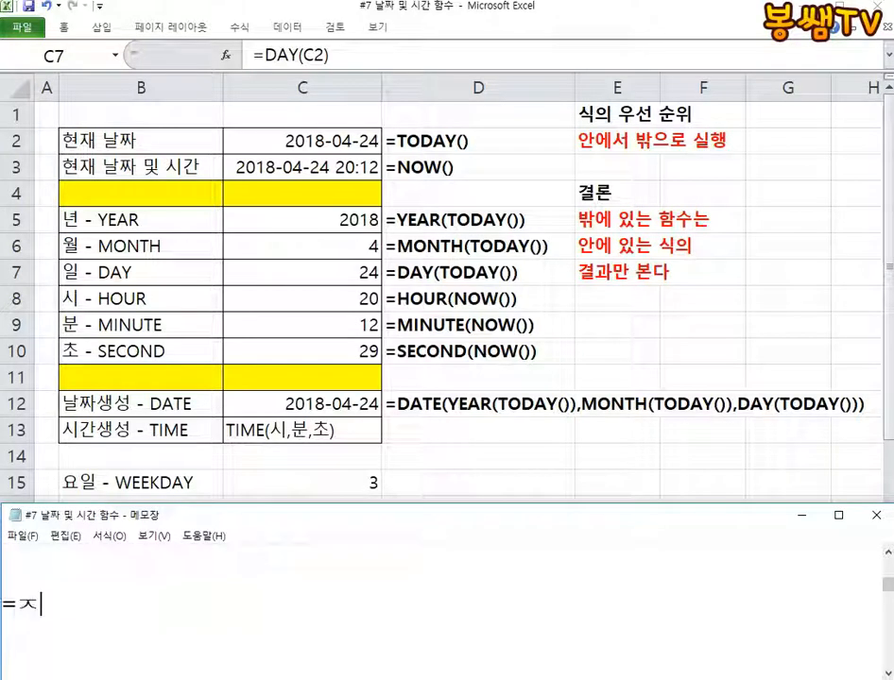
text(EEKDAY()
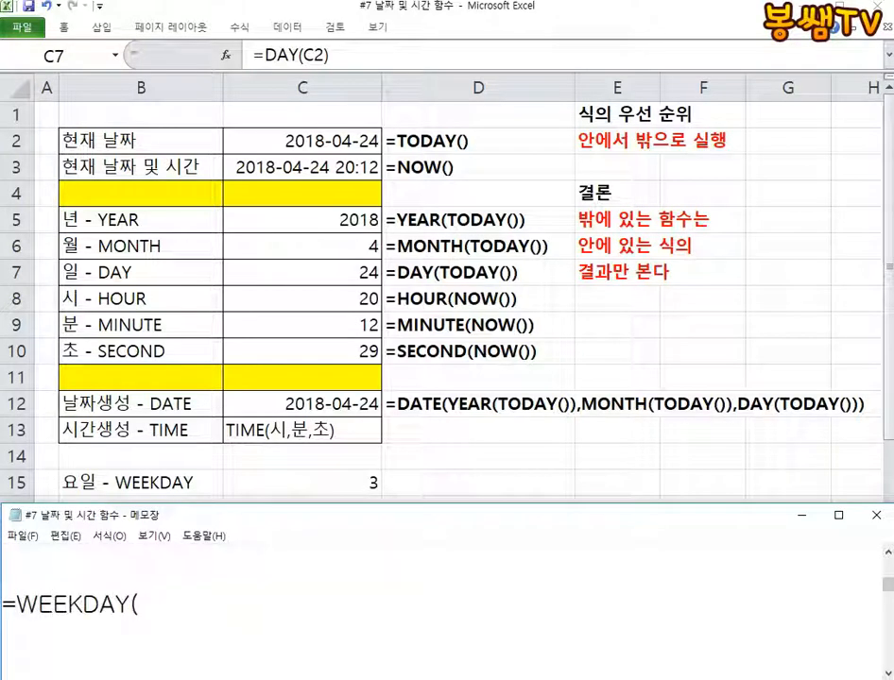
text(날짜갑,)
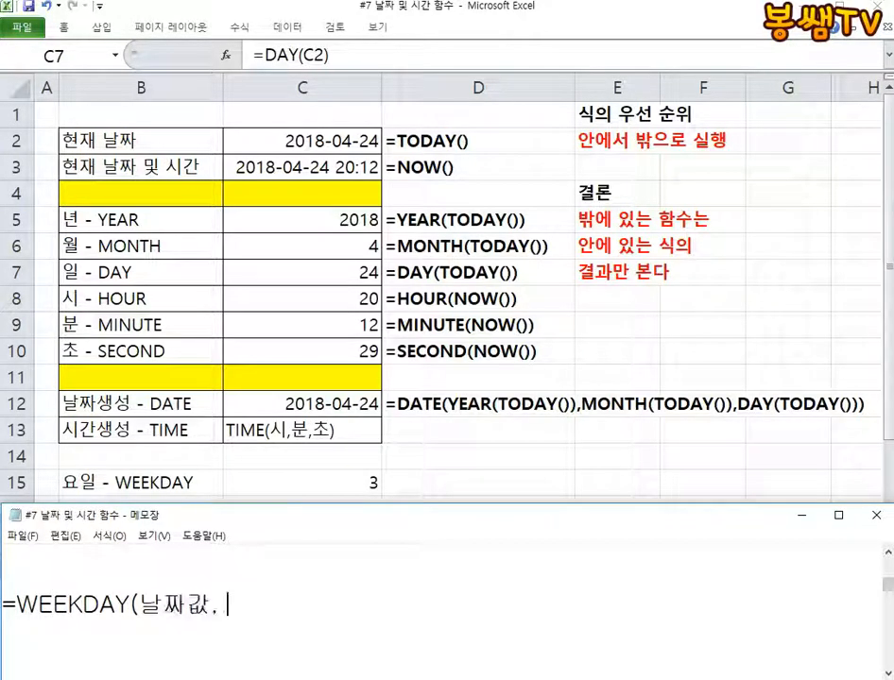
text(오션) :)
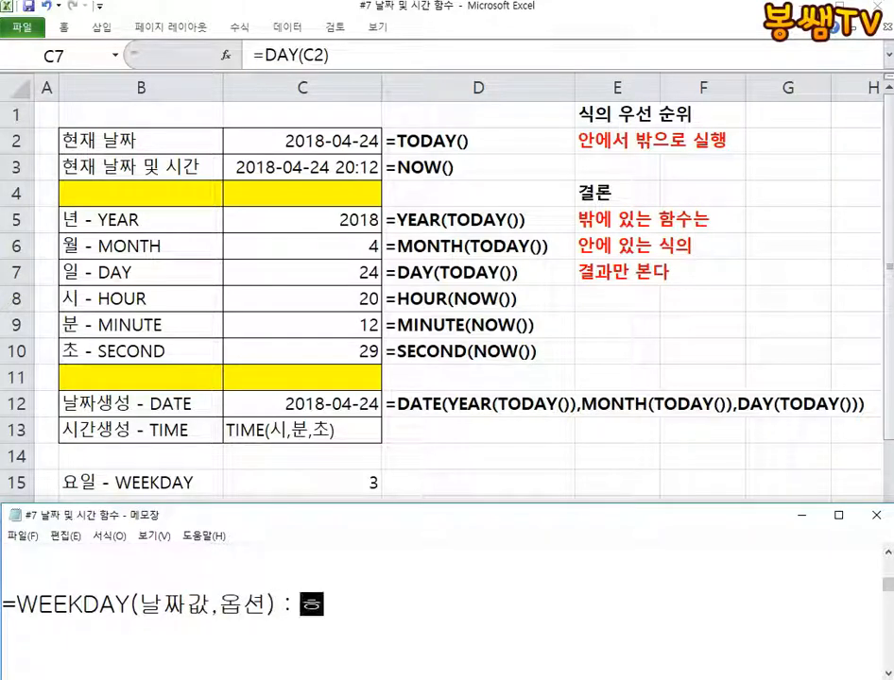
text( 해당 날짜의 )
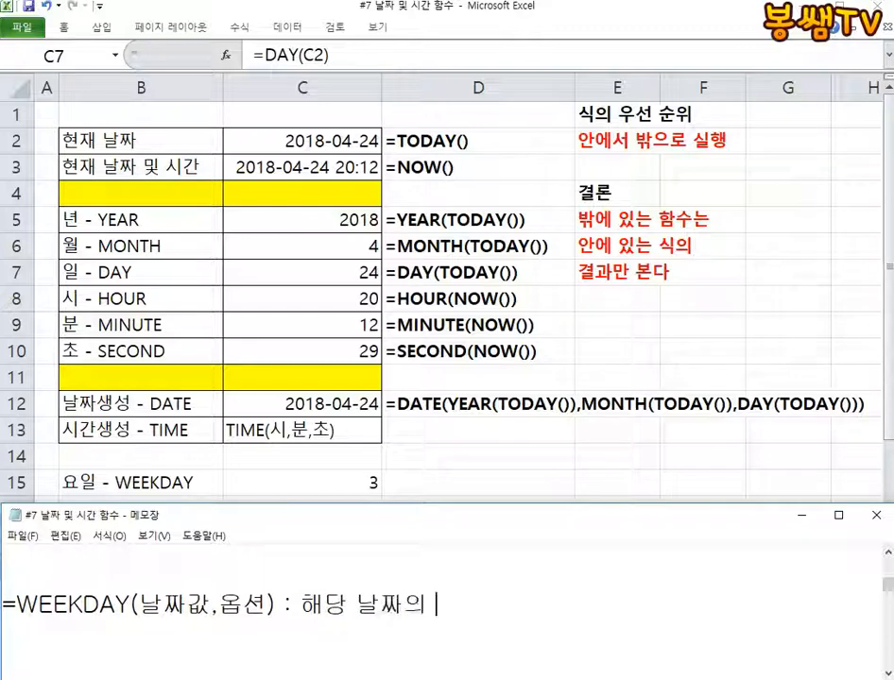
text(요일의 일ㄹ)
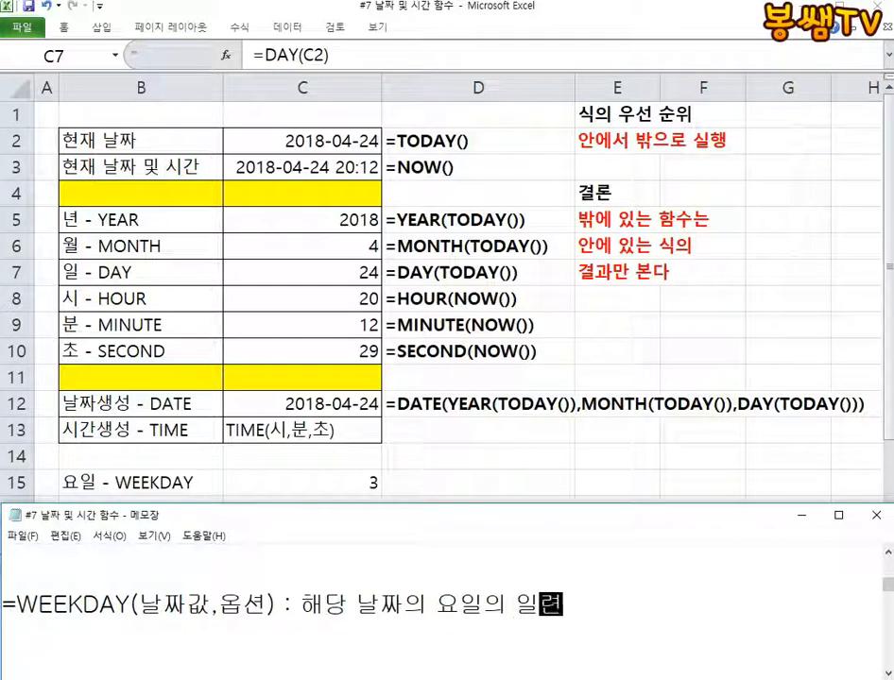
text(ㅁ)
text(번호를 )
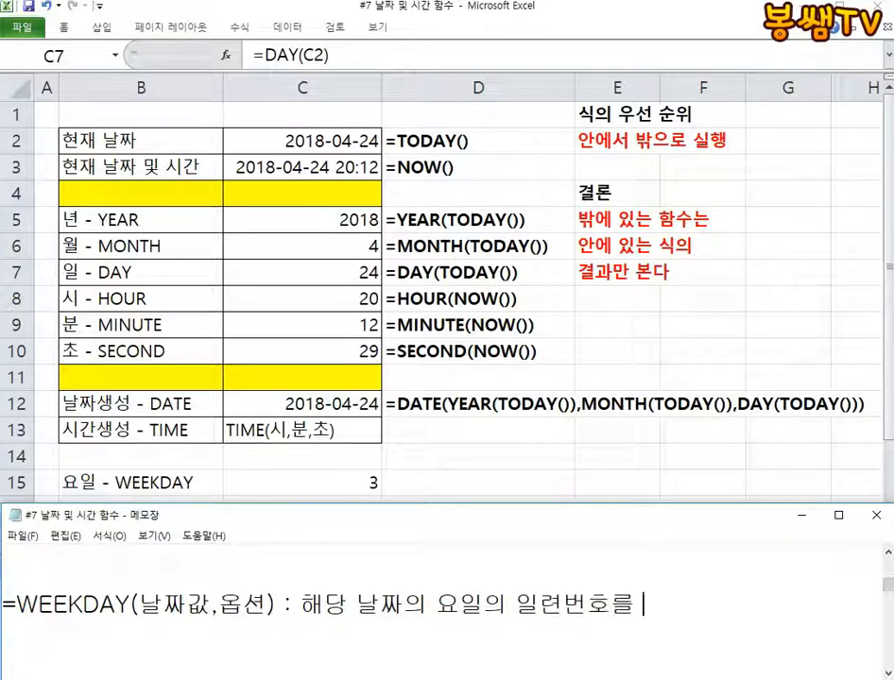
text(반환)
Complete the WEEKDAY note with the description "해당 날짜의 요일에 일련번호를 반환"
key(Return)
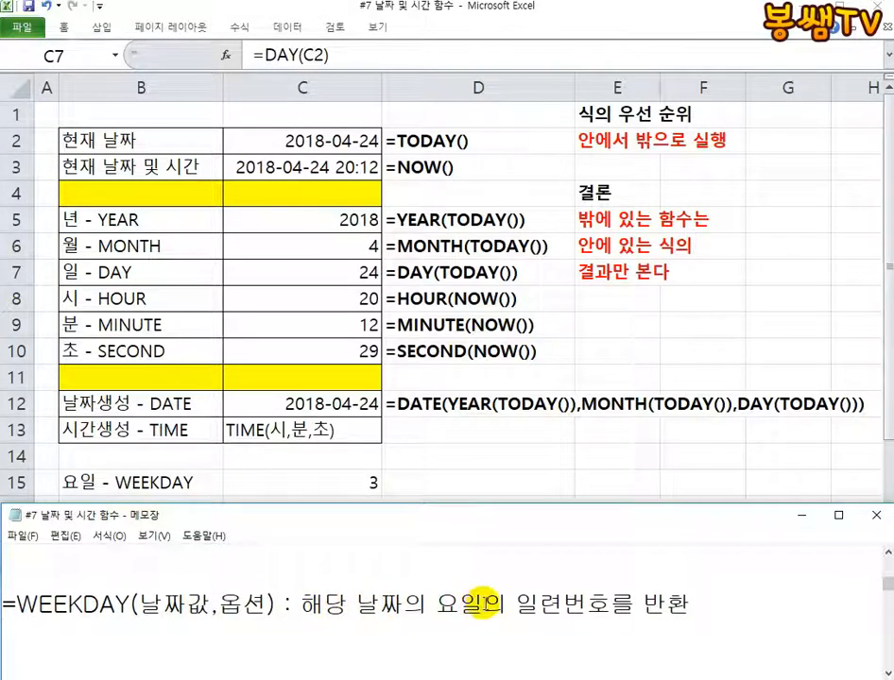
drag(485, 603, 507, 604)
text(에)
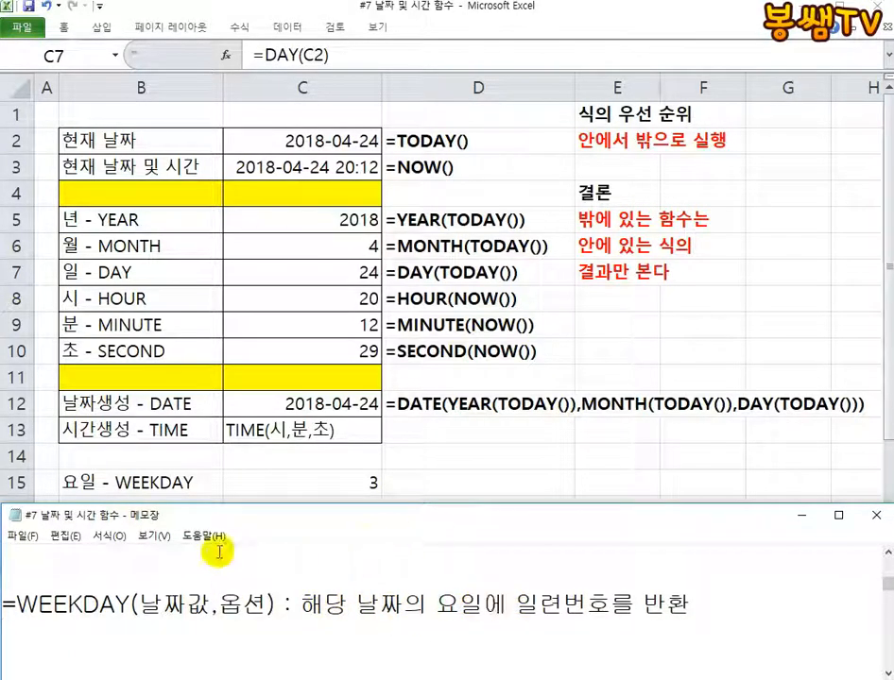
Add the option notes "1 - 일~토" above and "2 - 월~일" below the WEEKDAY syntax line, aligned under the option argument
click(189, 563)
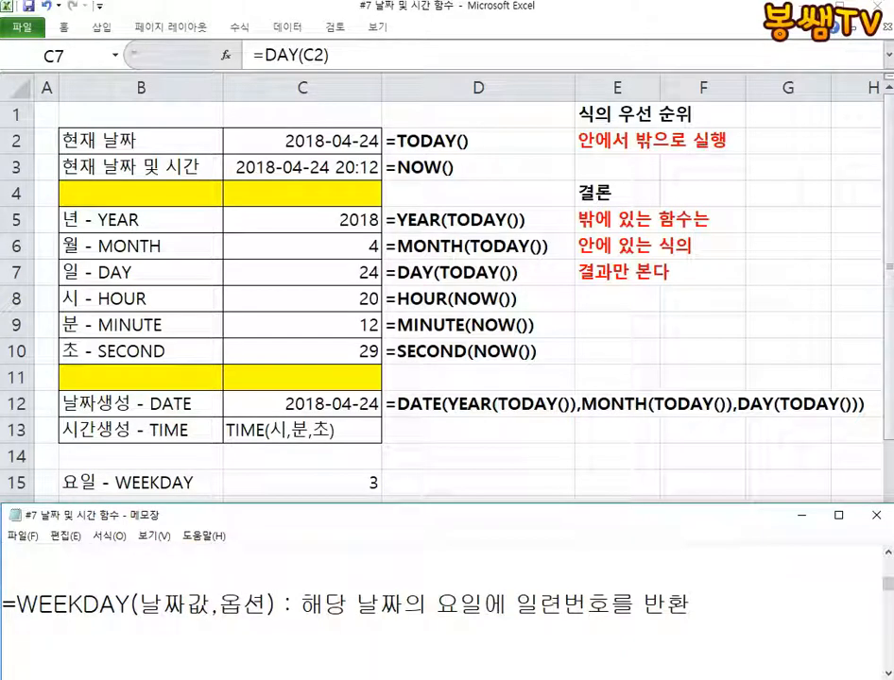
click(89, 652)
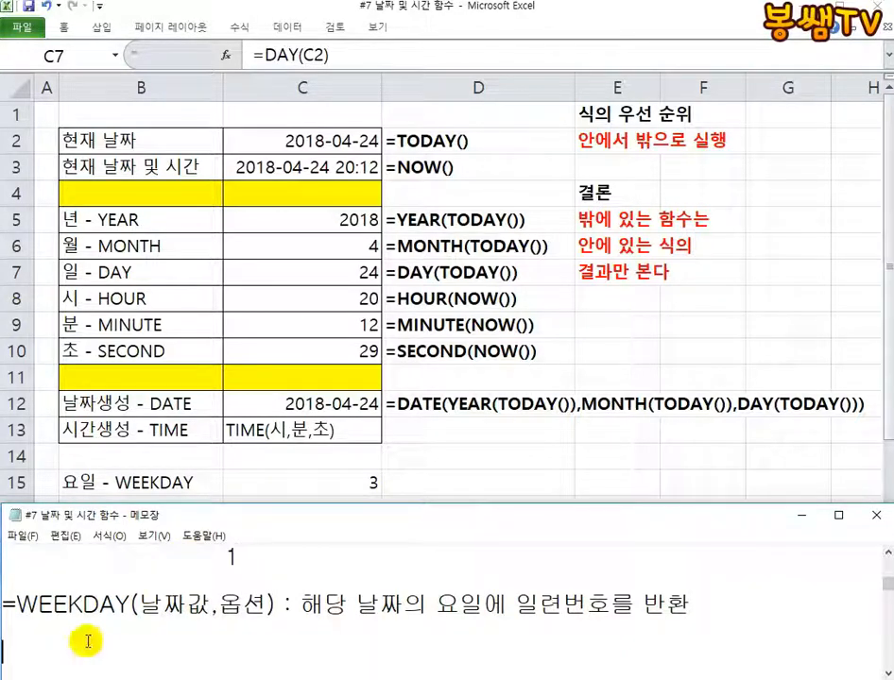
key(Tab)
key(Tab)
text(2)
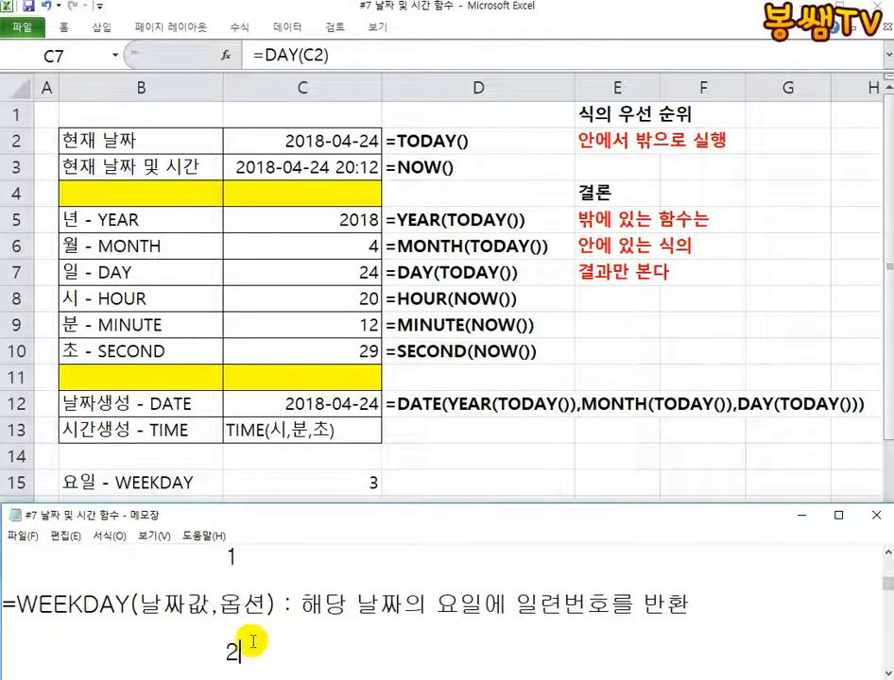
click(261, 557)
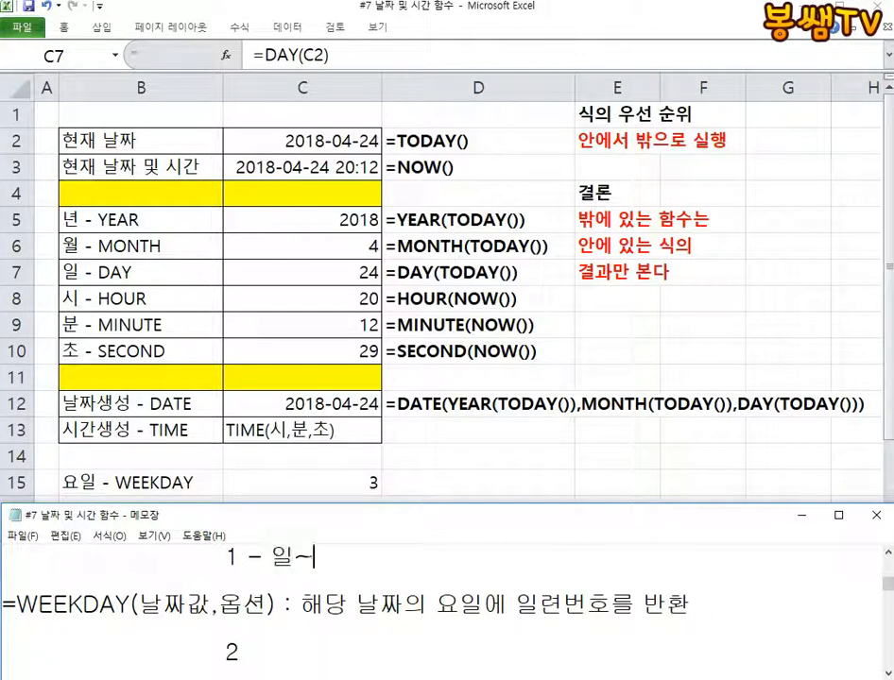
click(242, 650)
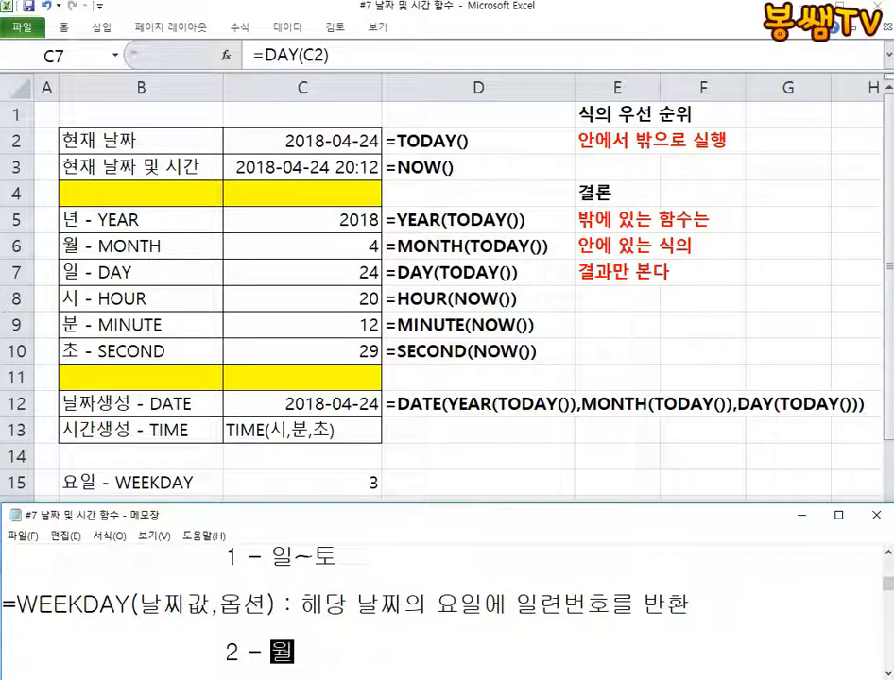
text(- 월~일)
key(Return)
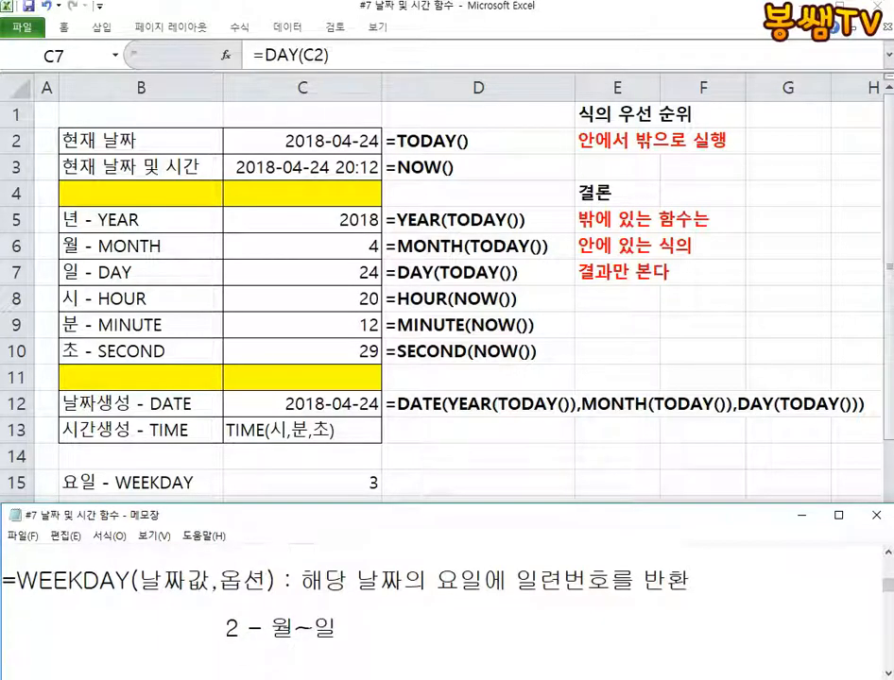
click(884, 555)
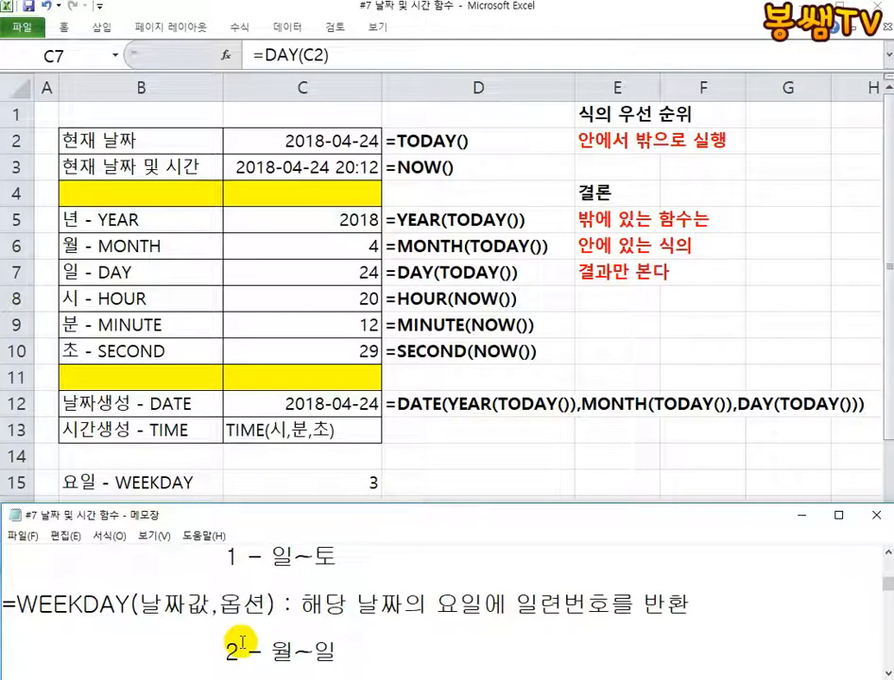
Open the WEEKDAY formula in C15, circle both option notes in Notepad with the red pen, and clear the drawing
click(318, 482)
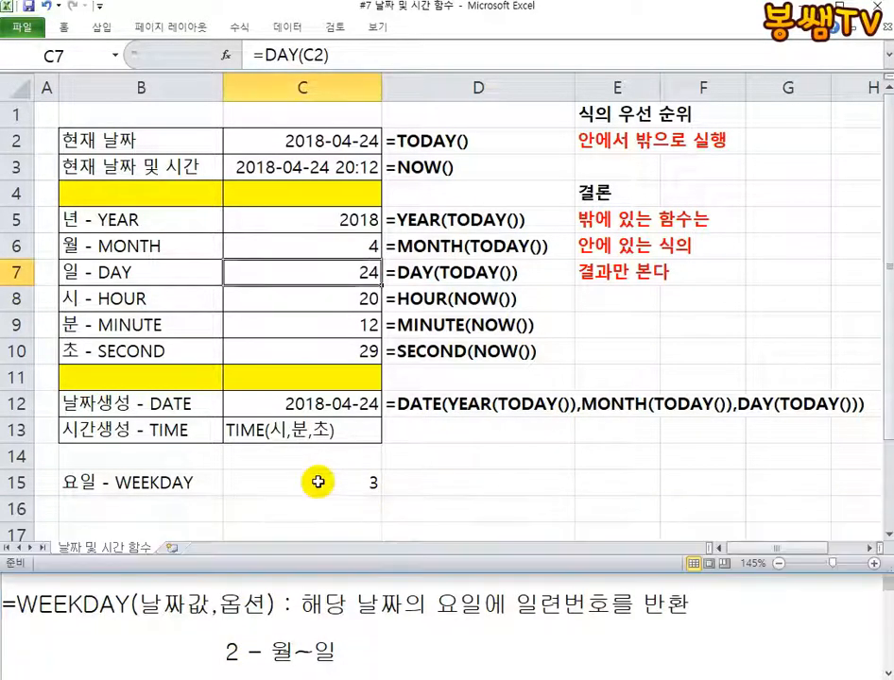
double_click(319, 483)
click(365, 602)
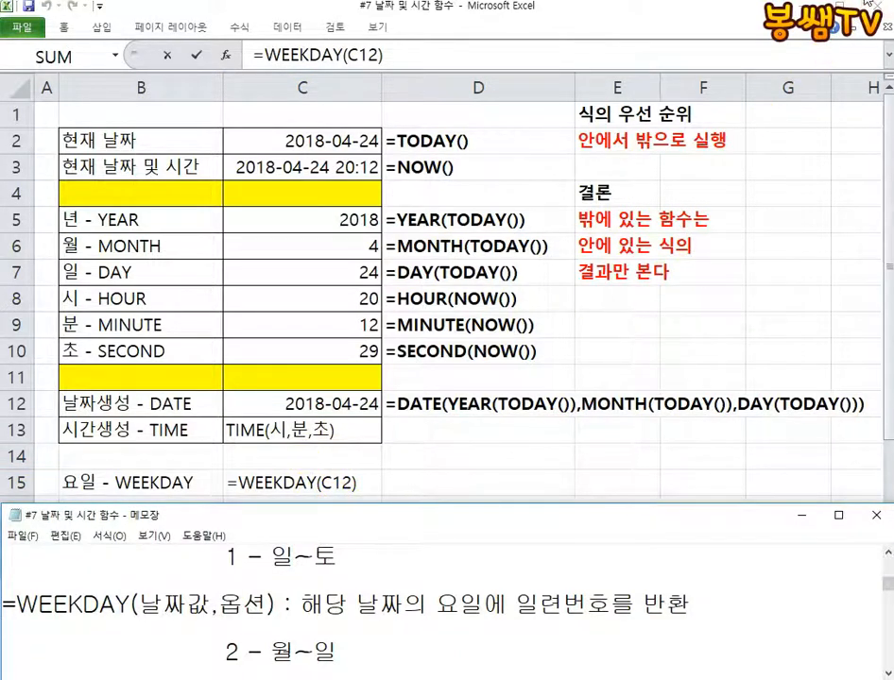
mouse_move(373, 543)
mouse_down()
mouse_move(260, 576)
mouse_move(327, 576)
mouse_up()
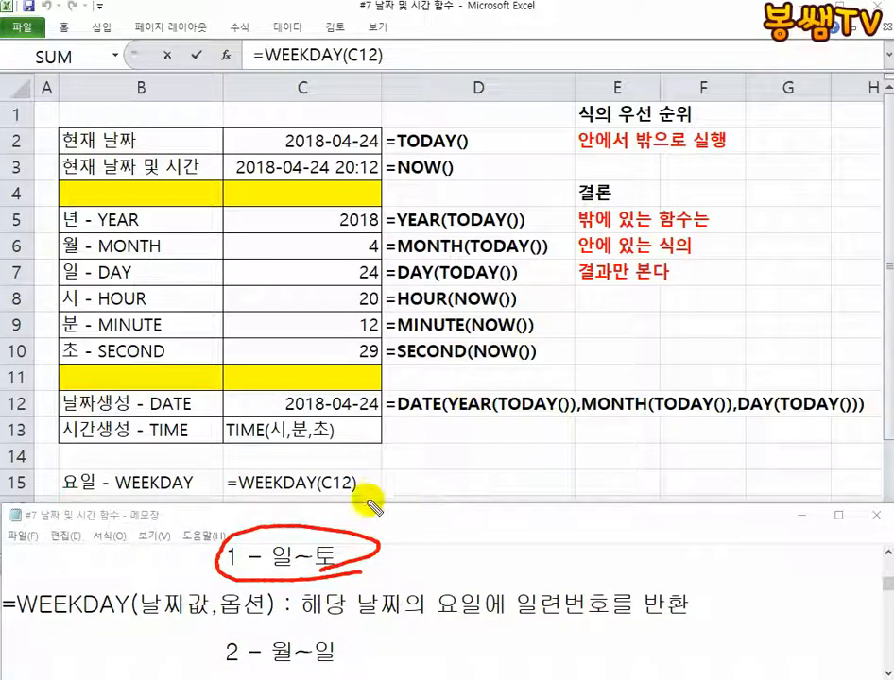
mouse_move(348, 636)
mouse_down()
mouse_move(199, 660)
mouse_move(348, 644)
mouse_move(319, 672)
mouse_up()
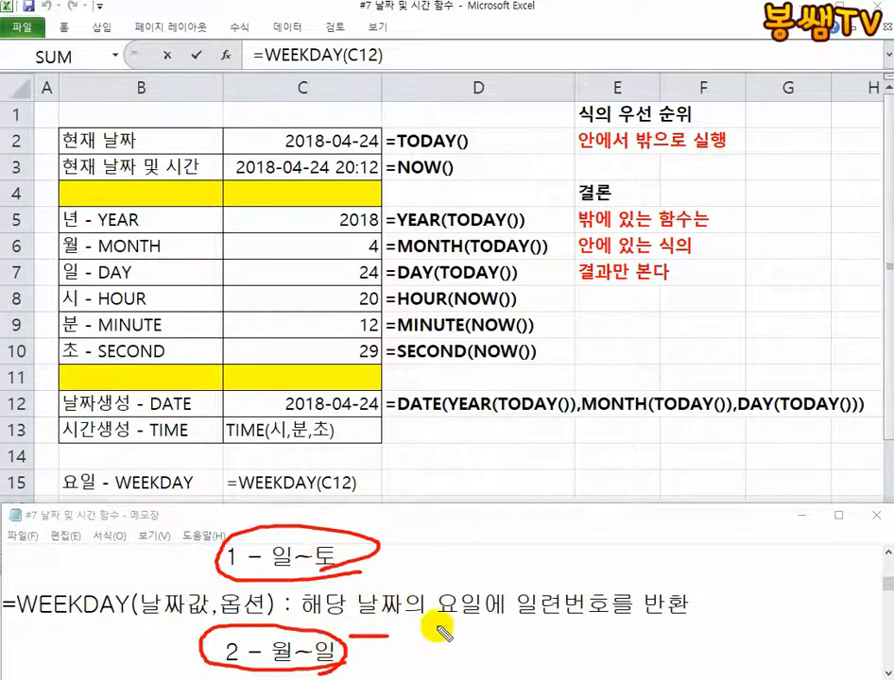
drag(425, 633, 385, 491)
key(Escape)
Change the formula in cell C15 to =WEEKDAY(C12,2) so the week is numbered from Monday
double_click(368, 483)
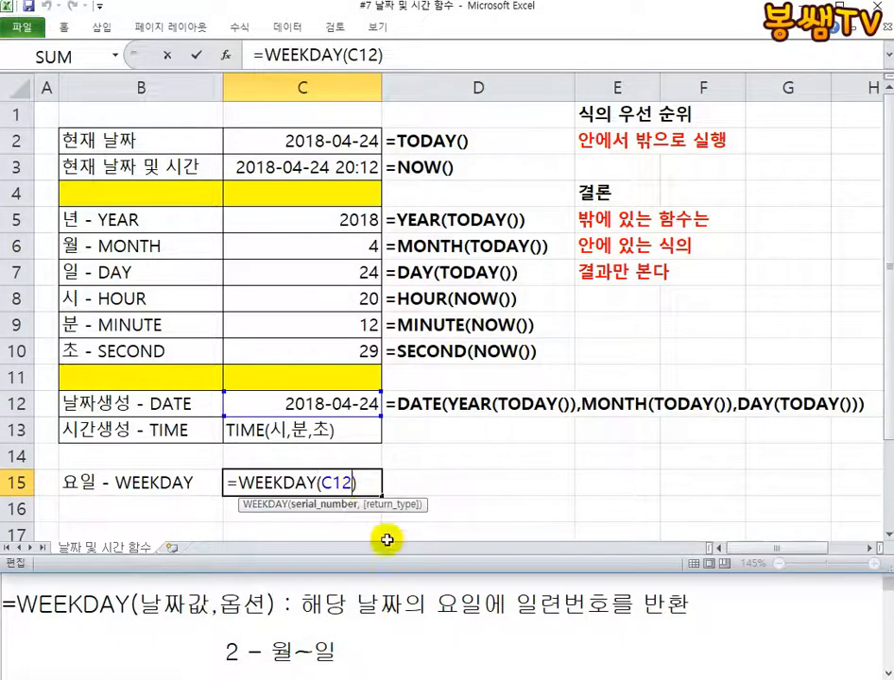
text(,2)
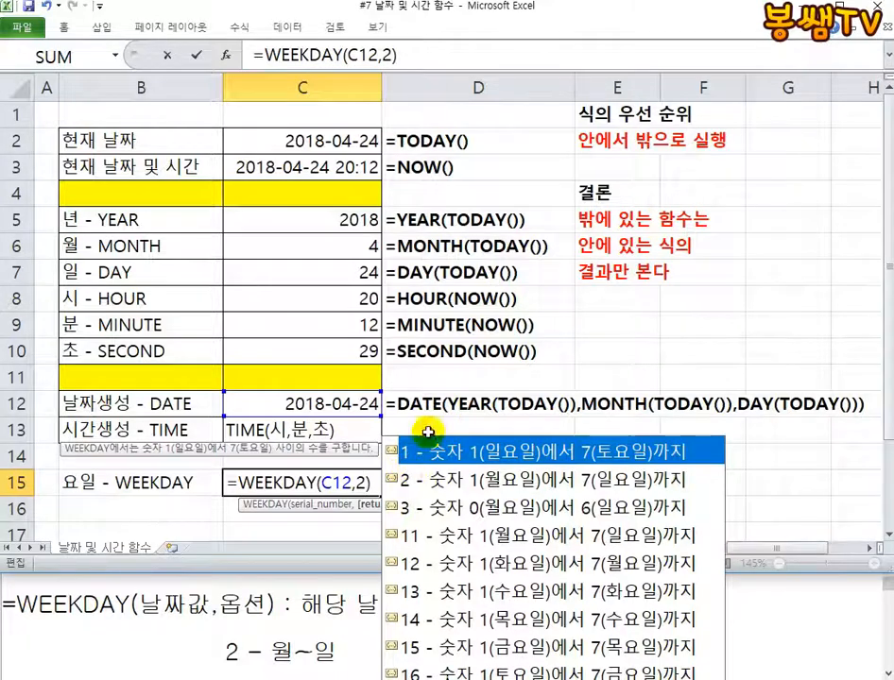
key(Return)
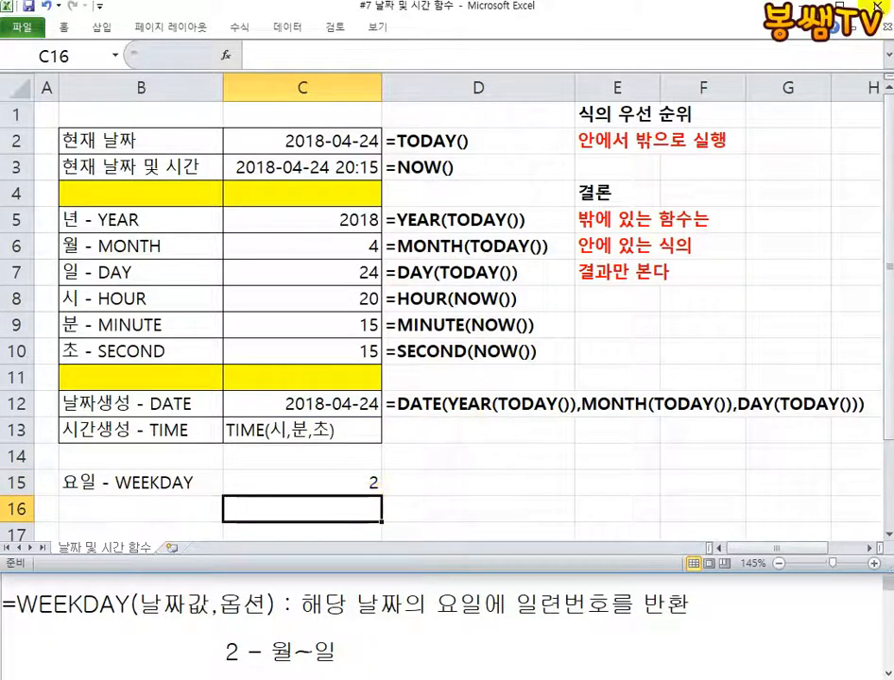
Mark up the C15 result with red pen numbers 1 and 2, a circle and an arrow, and clear the drawing
drag(209, 185, 200, 242)
mouse_move(319, 201)
mouse_down()
mouse_move(325, 265)
mouse_move(365, 239)
mouse_move(362, 469)
mouse_move(409, 514)
mouse_move(484, 462)
mouse_move(554, 475)
mouse_move(553, 501)
mouse_up()
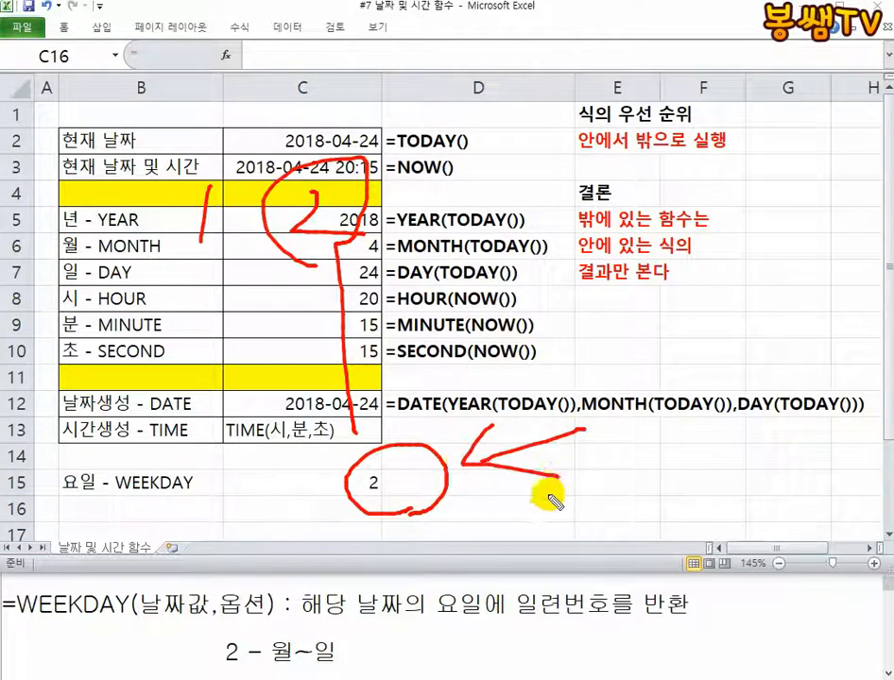
key(Escape)
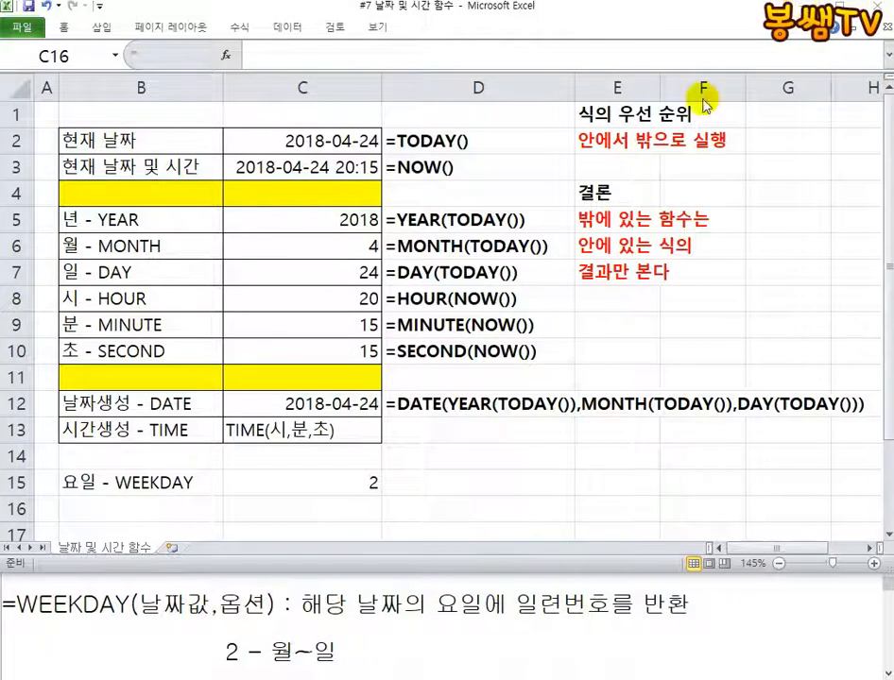
Compare the option notes in Notepad with the WEEKDAY formula in Excel cell C15
click(387, 648)
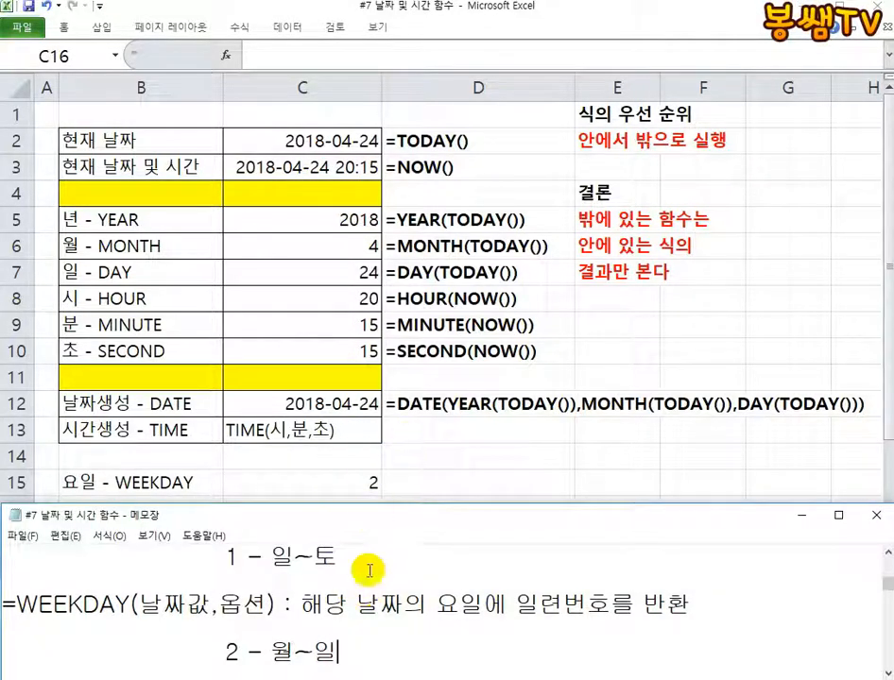
click(374, 499)
click(367, 484)
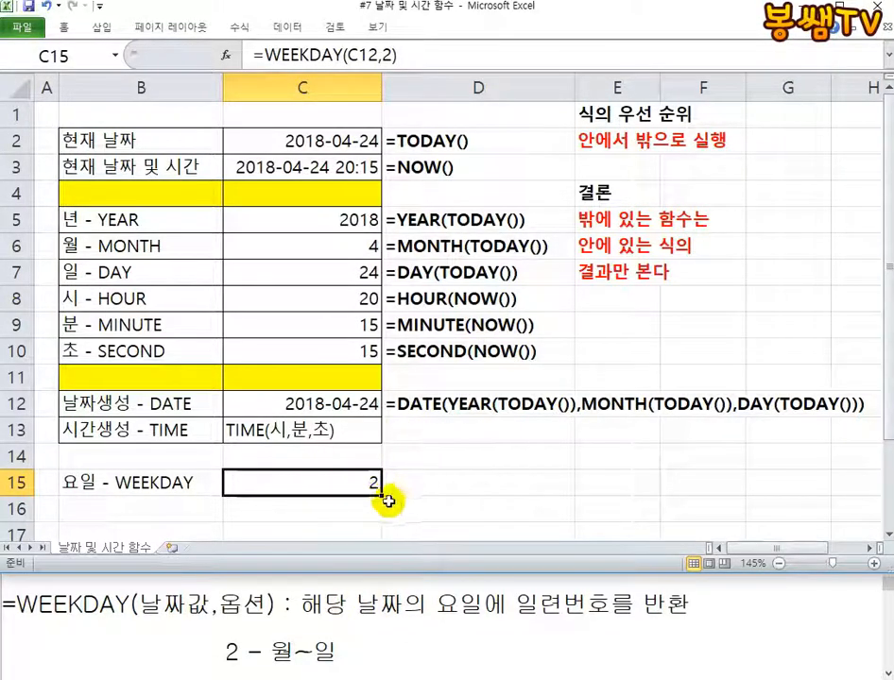
In Notepad, write the syntax =CHOOSE(기준숫자,"경우1","경우2",....) in the blank area below the WEEKDAY notes and highlight 기준숫자
click(71, 612)
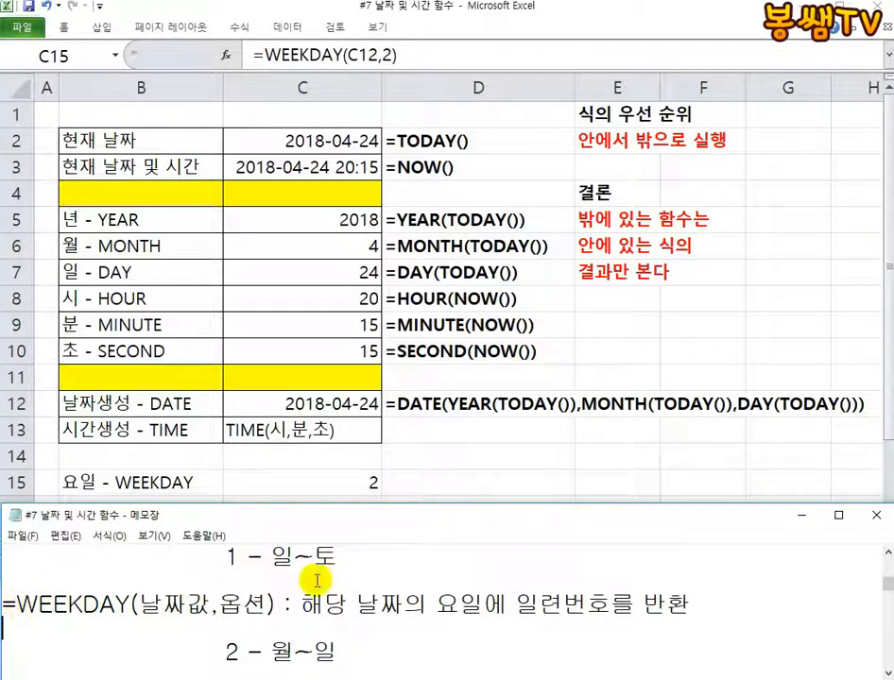
scroll(260, 600, down, 3)
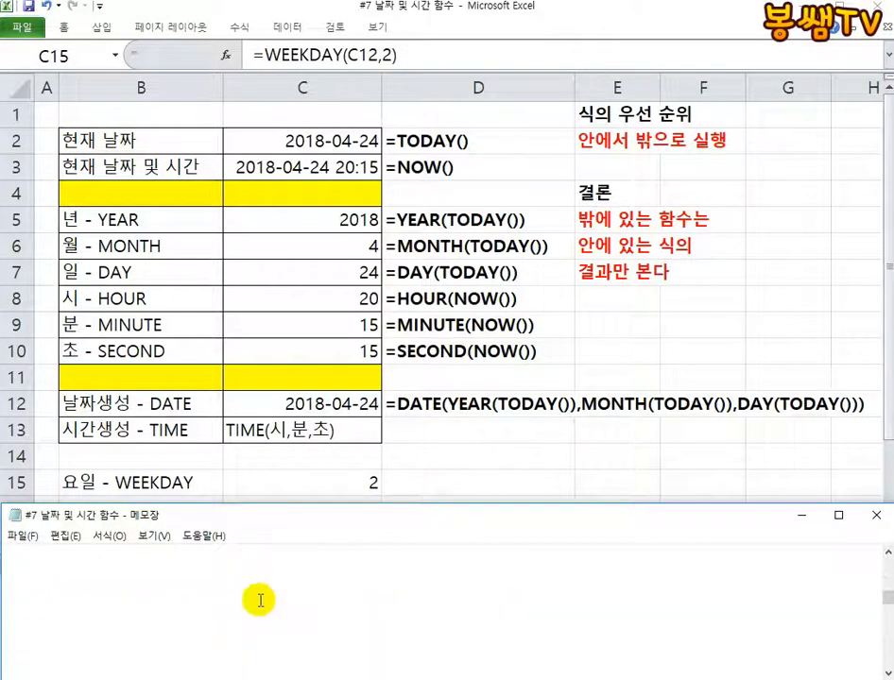
click(99, 587)
text(=CHOOSE()
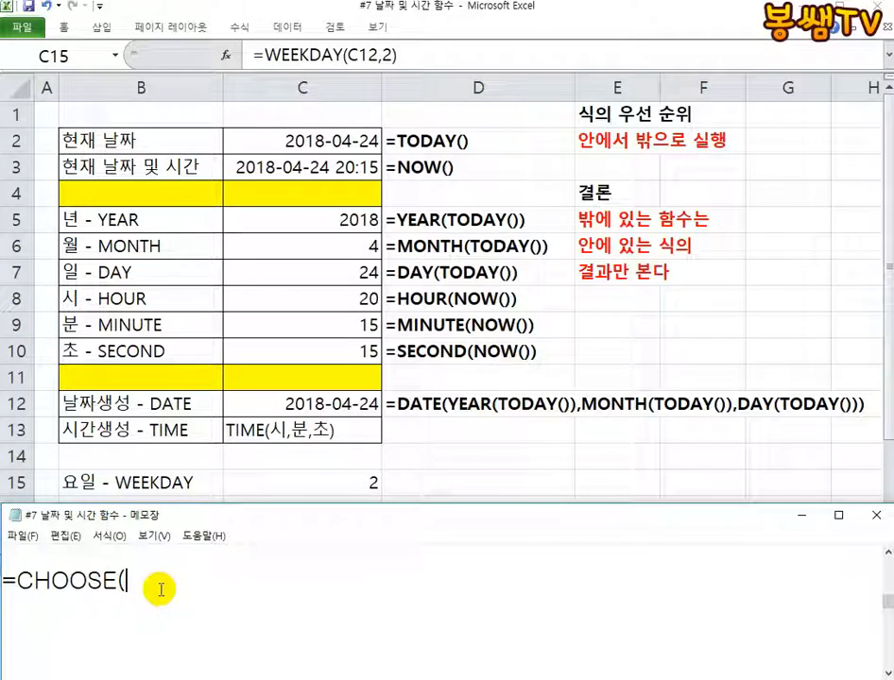
text(기준ㅅㅜㅅㅈ)
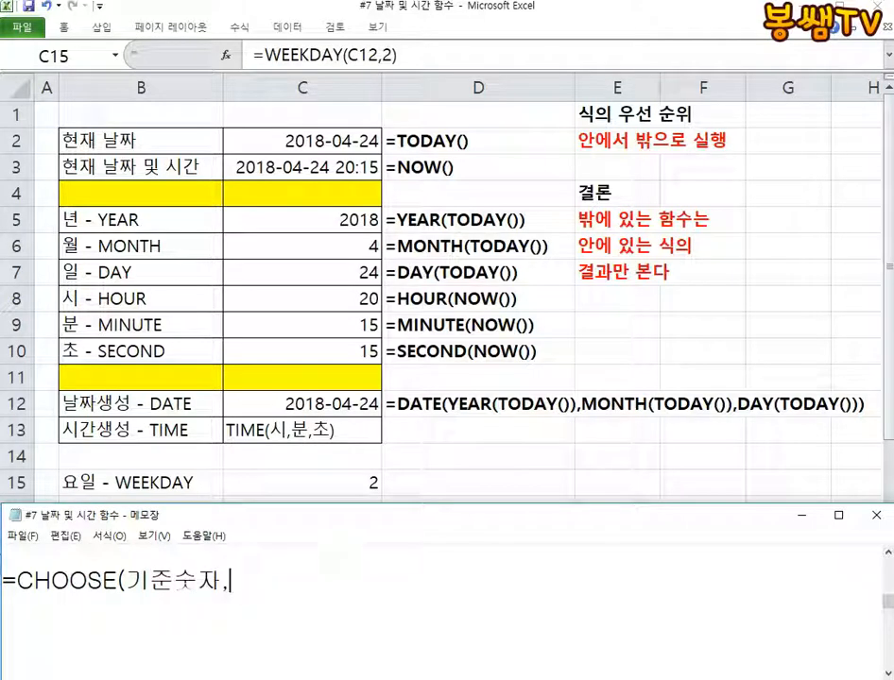
text(ㅏ,"경우1",경ㅇ)
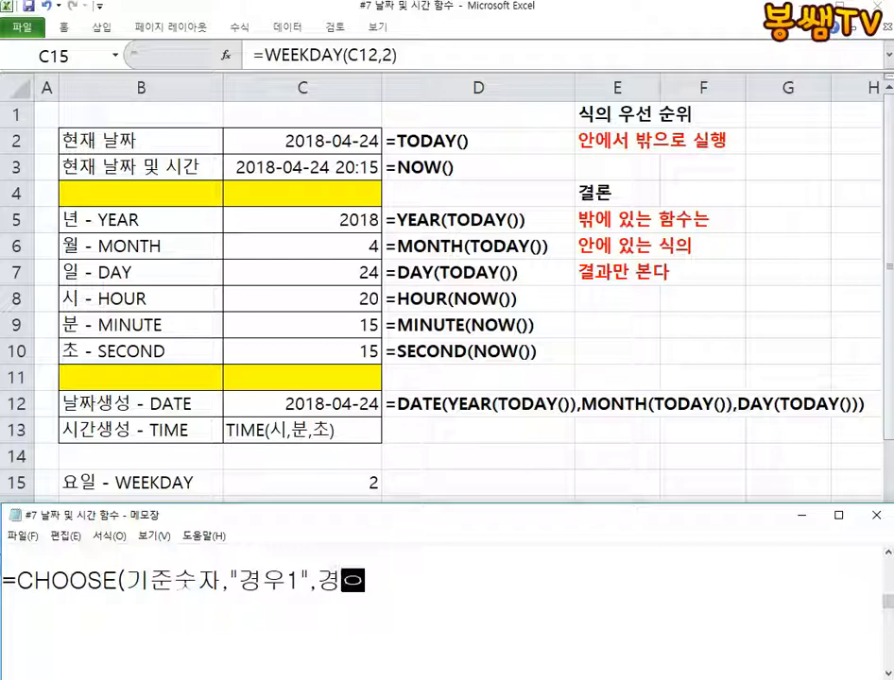
key(BackSpace)
text(")
text(ㅇ우2)
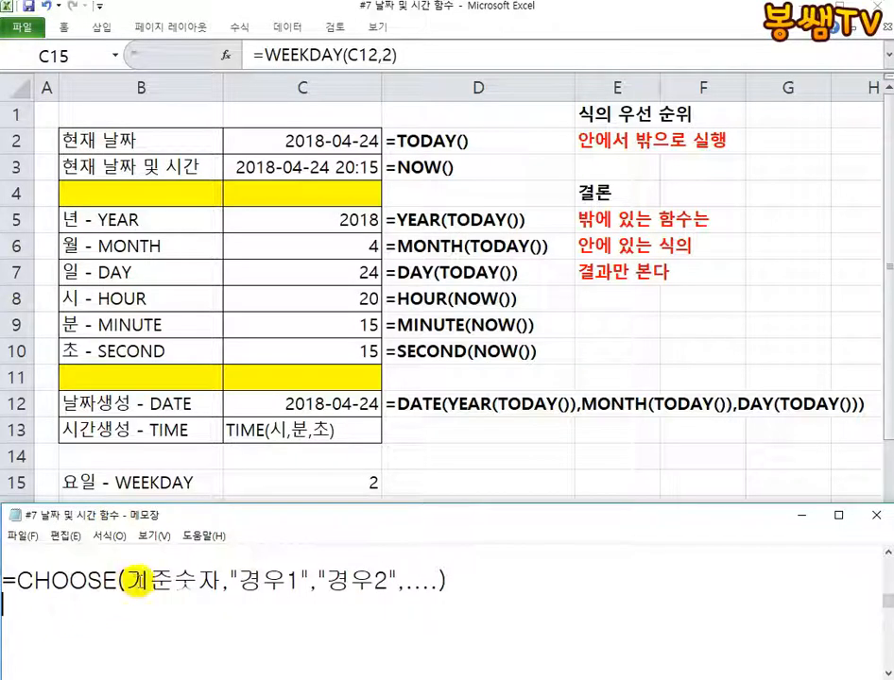
drag(122, 577, 211, 578)
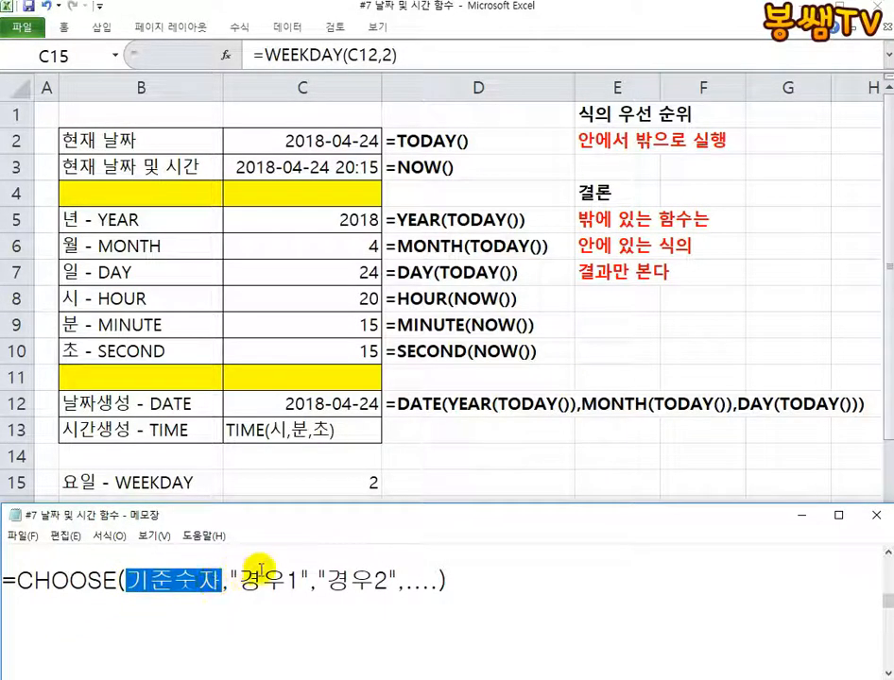
Mark up the CHOOSE syntax in red pen with a 2 over 기준숫자 and numbers and arrows for 경우1 and 경우2, and clear the drawing
click(860, 3)
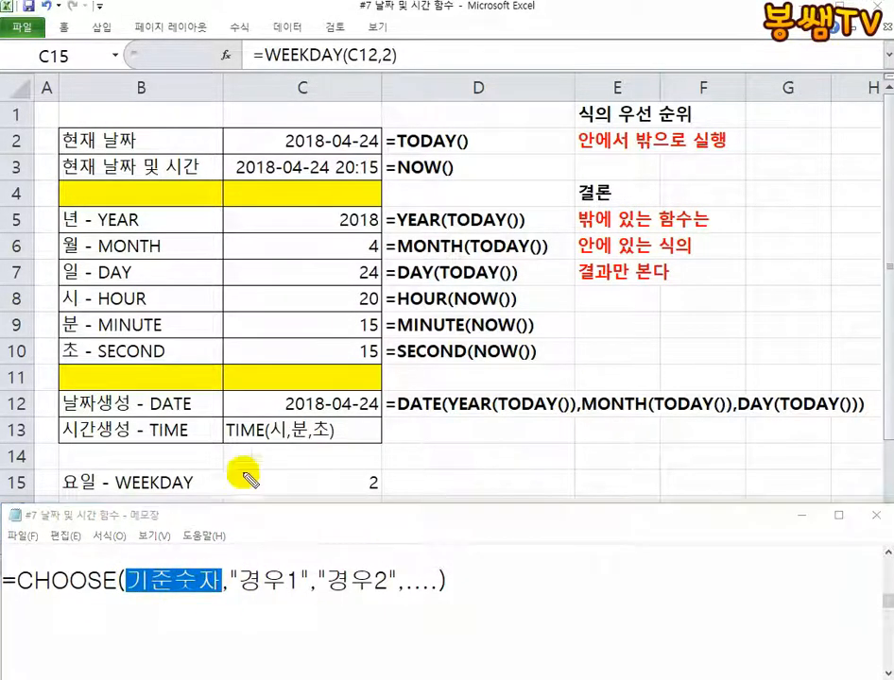
drag(191, 542, 156, 597)
mouse_move(243, 601)
mouse_down()
mouse_move(247, 627)
mouse_move(80, 627)
mouse_move(70, 597)
mouse_up()
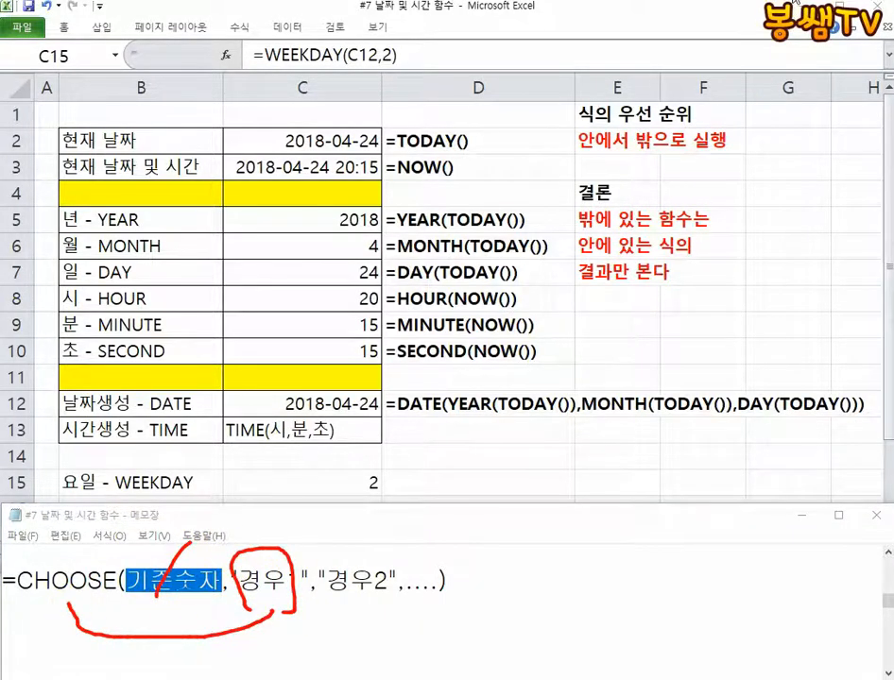
mouse_move(148, 531)
mouse_down()
mouse_move(178, 537)
mouse_move(181, 587)
mouse_move(198, 589)
mouse_up()
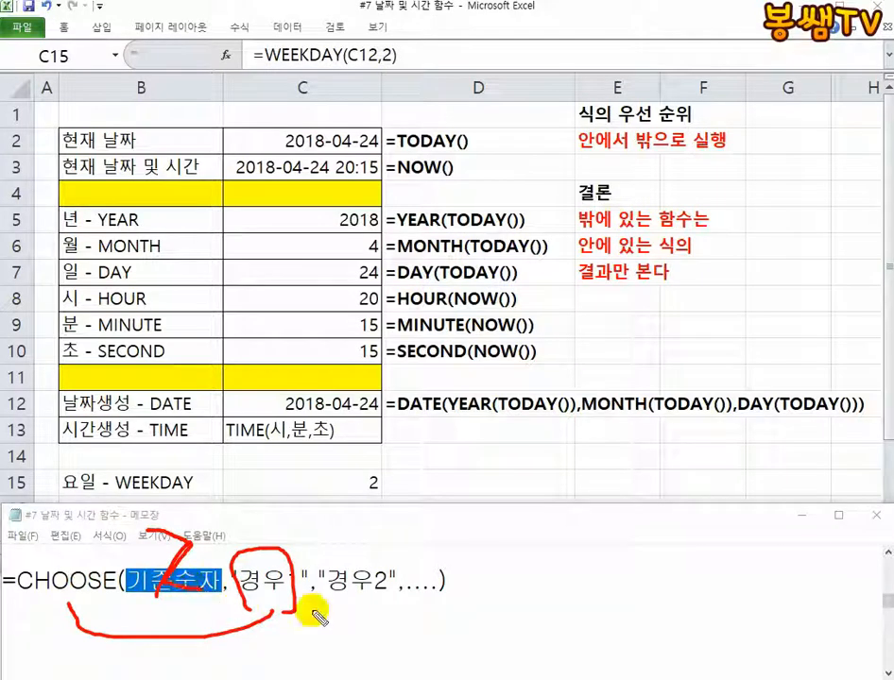
mouse_move(339, 562)
mouse_down()
mouse_move(356, 609)
mouse_move(355, 652)
mouse_move(47, 625)
mouse_move(26, 654)
mouse_move(20, 610)
mouse_move(115, 590)
mouse_up()
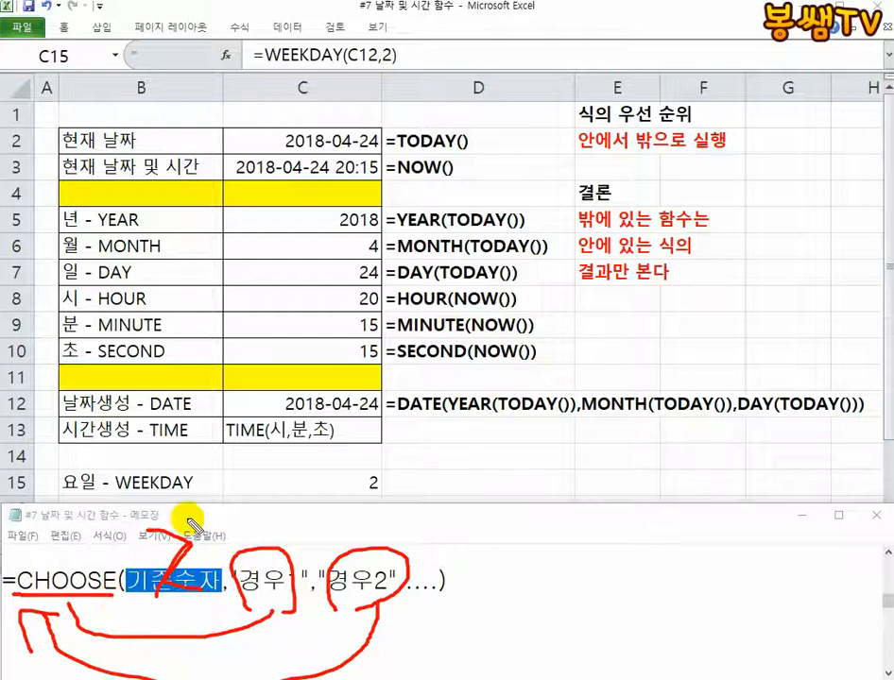
mouse_move(189, 522)
mouse_down()
mouse_move(176, 625)
mouse_move(123, 567)
mouse_move(199, 593)
mouse_move(185, 539)
mouse_move(272, 540)
mouse_up()
drag(359, 518, 379, 529)
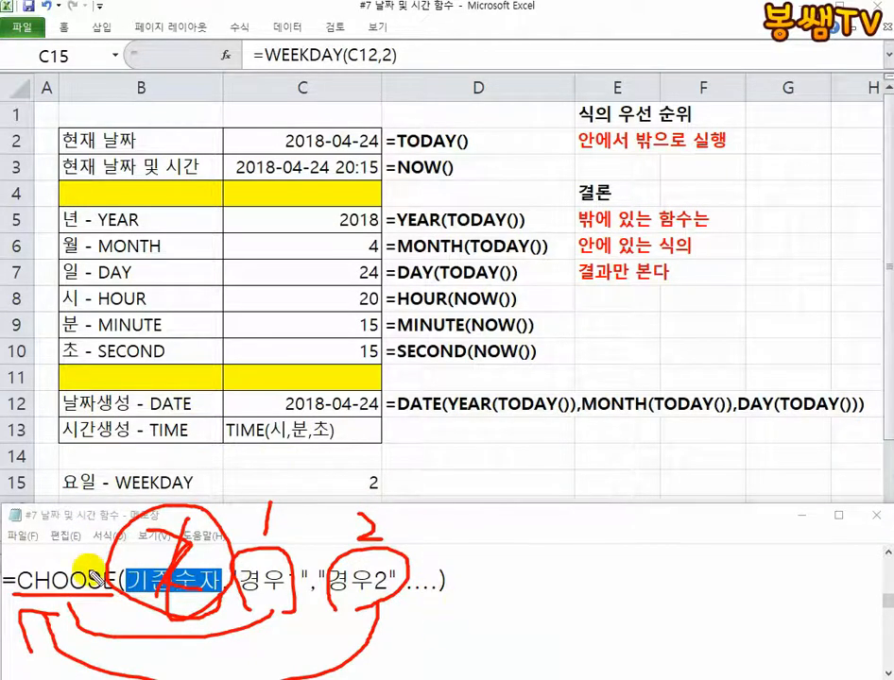
key(Escape)
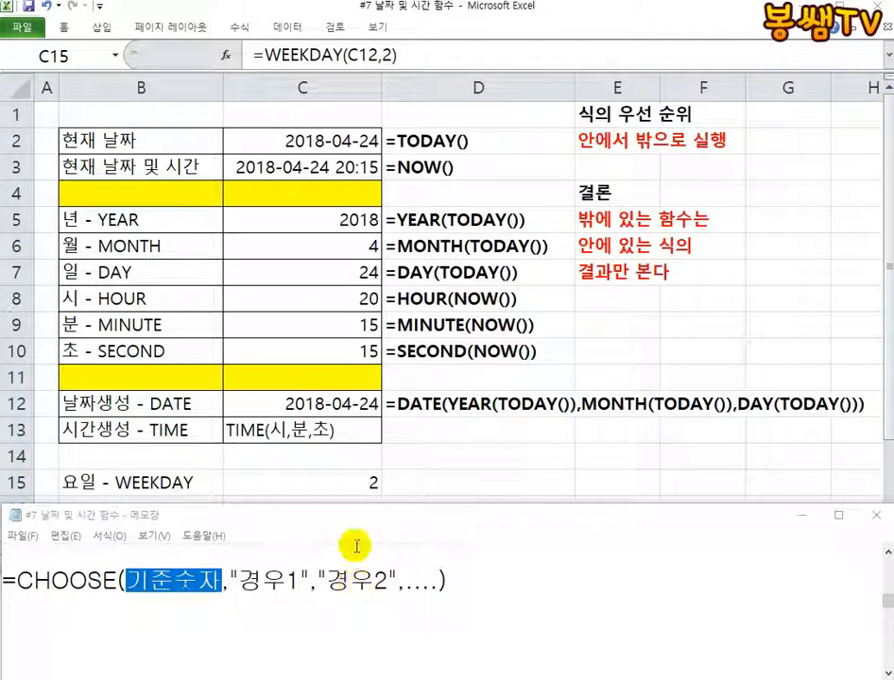
In the Notepad CHOOSE syntax, replace the case arguments after 기준숫자 with "월","화","수","목","금","토","일" and close the parenthesis
click(452, 456)
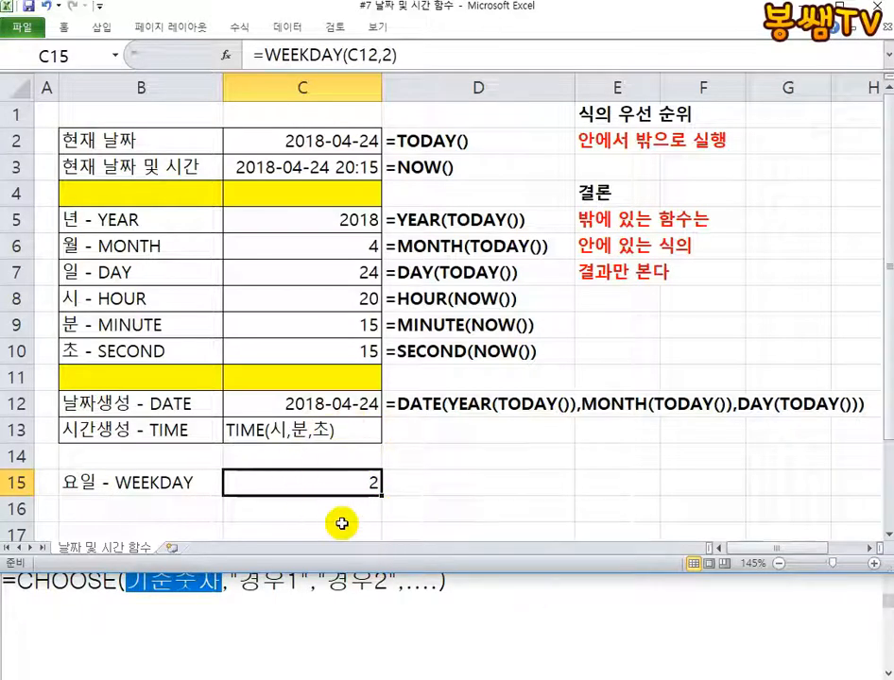
click(223, 595)
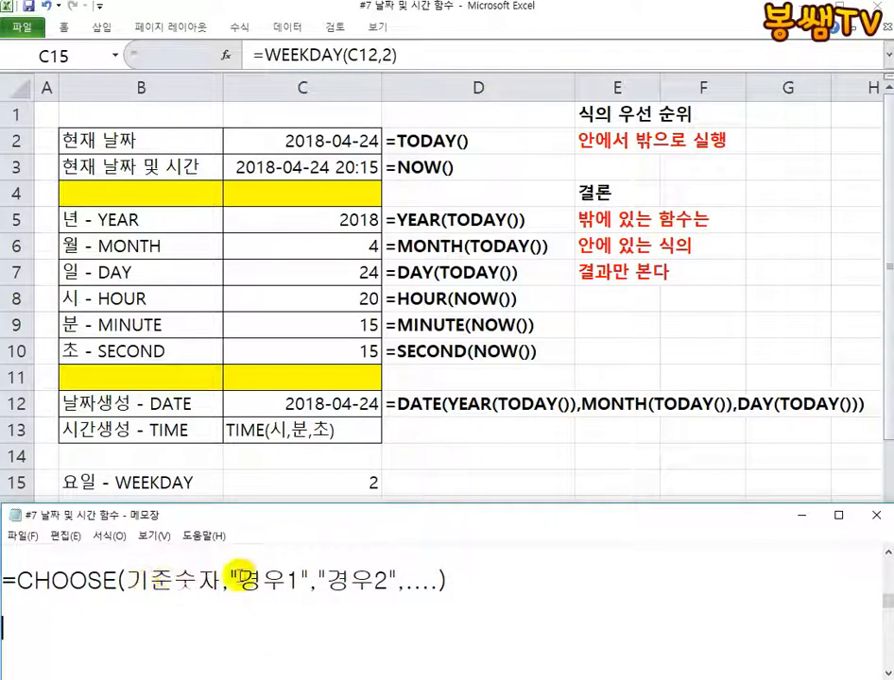
drag(230, 578, 455, 580)
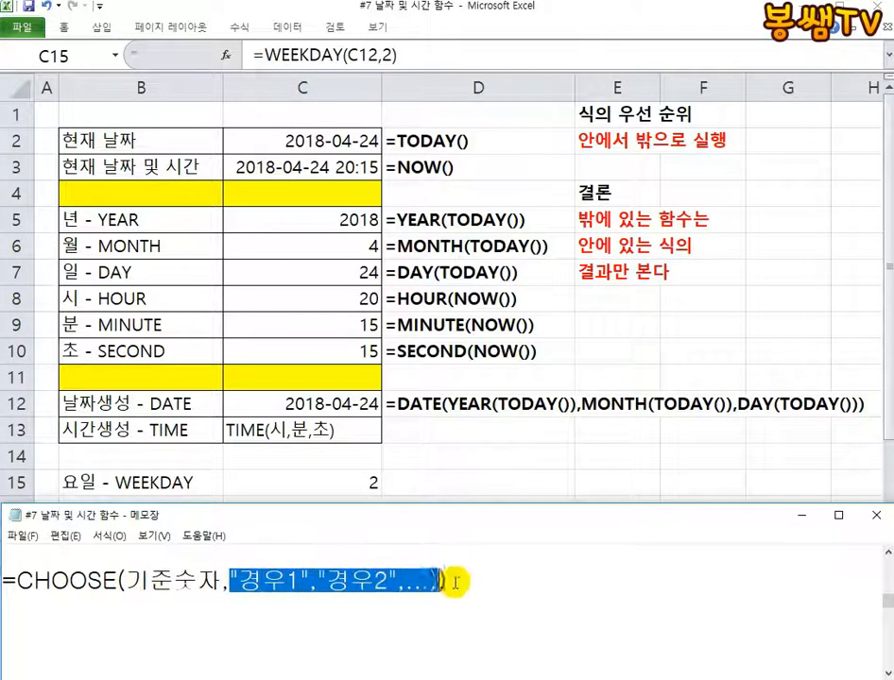
key(BackSpace)
text(")
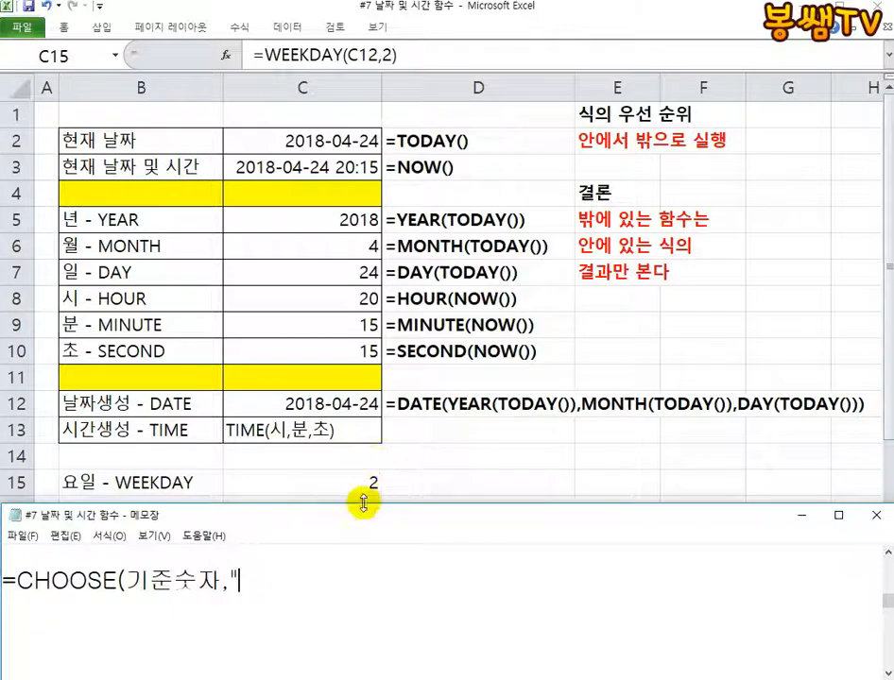
text(DN)
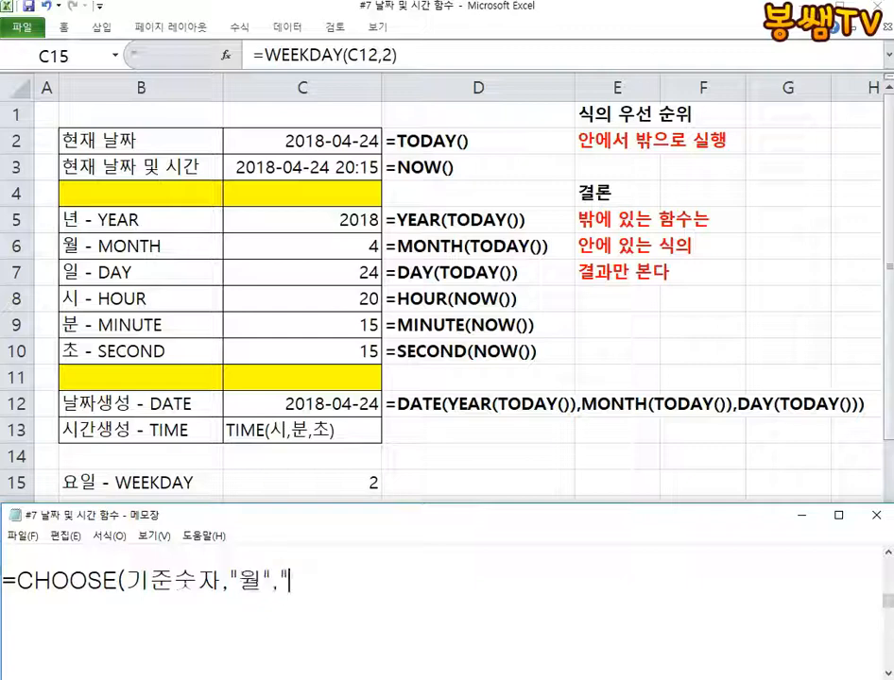
text(수","목","금","토","일")
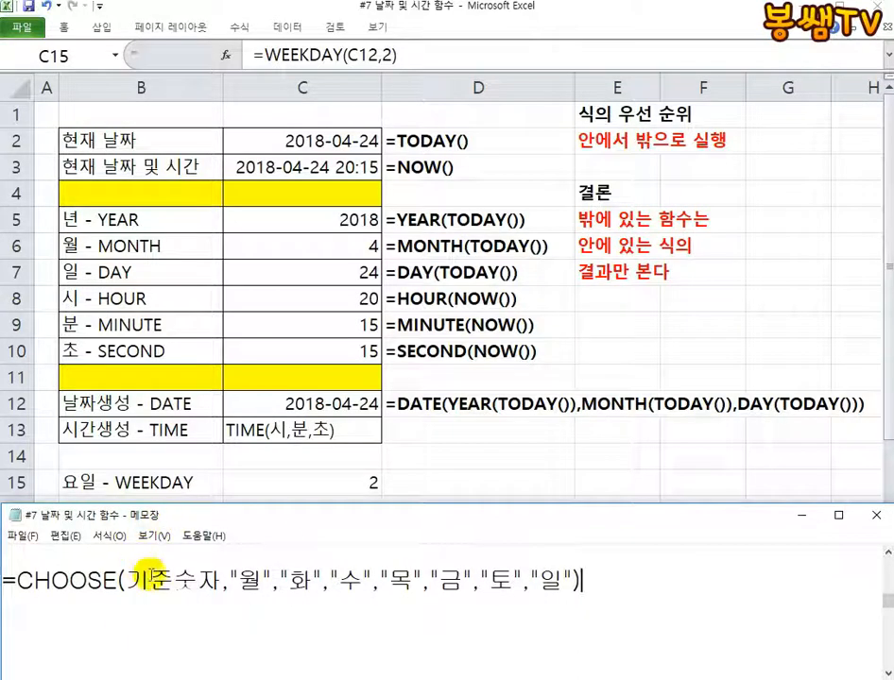
Highlight the weekday list and 기준숫자 in Notepad, and copy WEEKDAY(C12,2) without the equals sign from Excel cell C15
drag(221, 580, 573, 574)
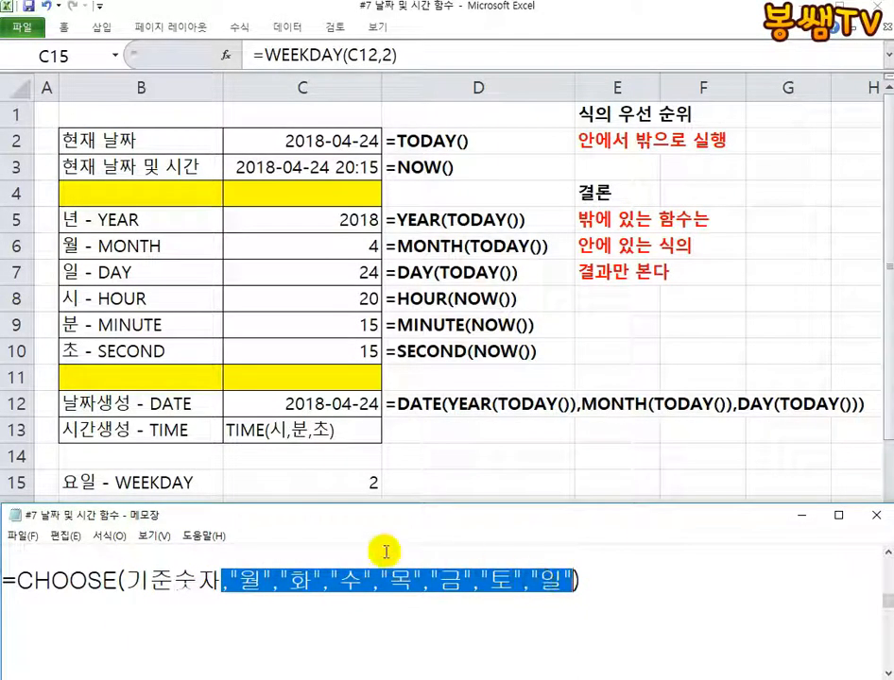
click(151, 580)
drag(129, 579, 217, 579)
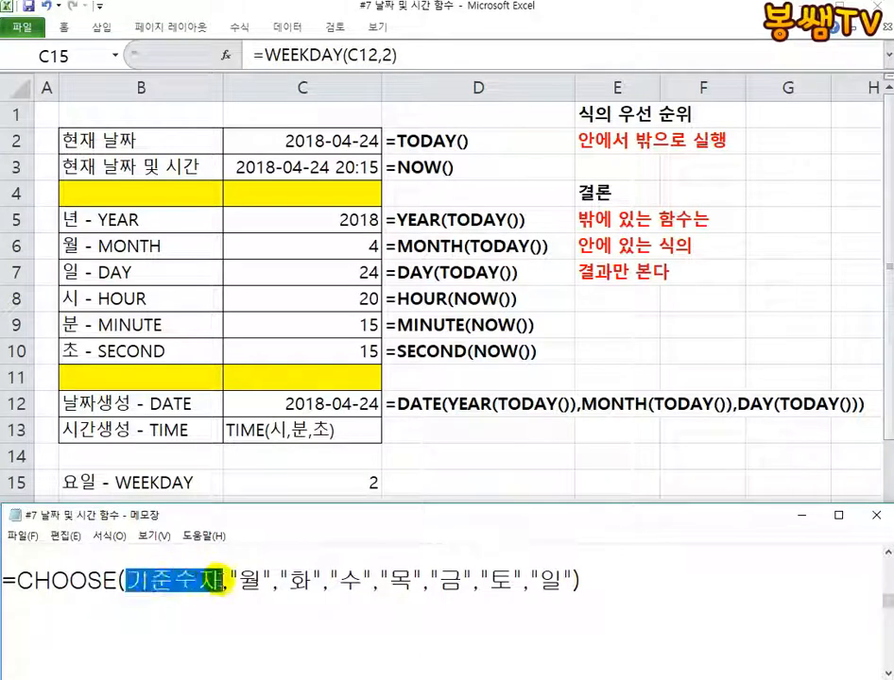
click(295, 597)
click(268, 482)
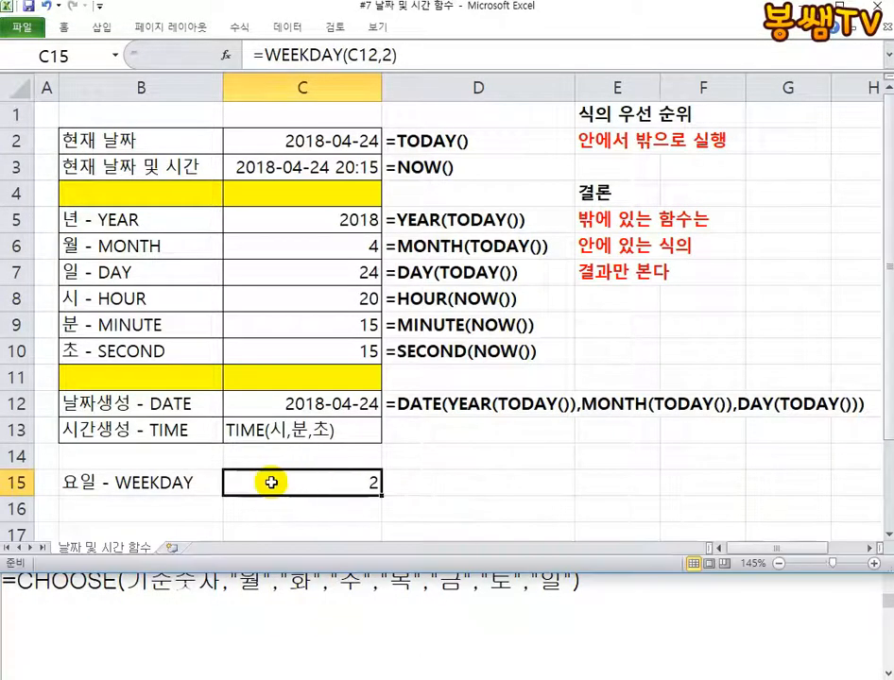
double_click(241, 481)
drag(241, 482, 361, 480)
right_click(361, 480)
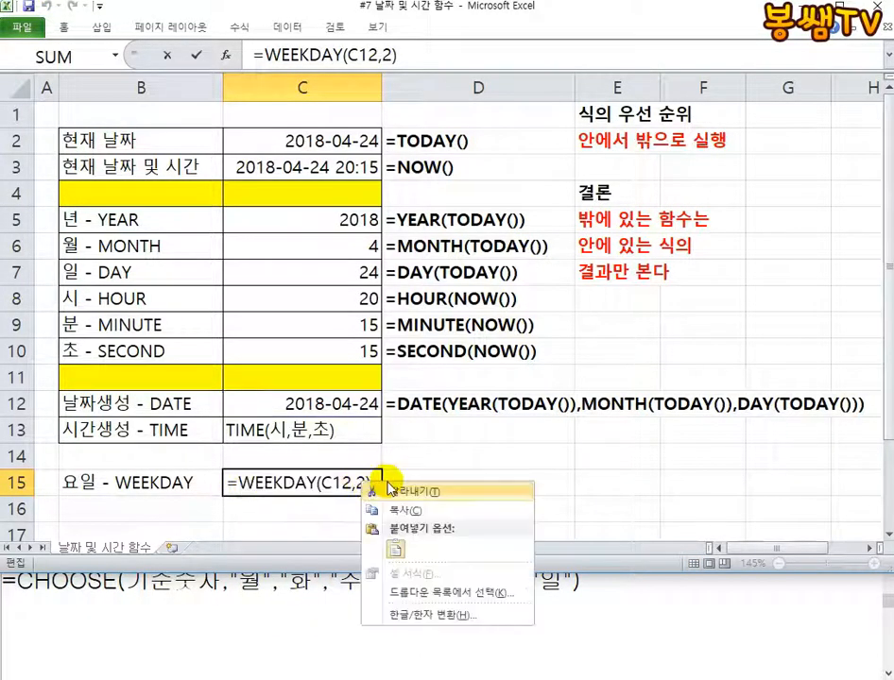
click(375, 508)
Replace 기준숫자 in the Notepad CHOOSE formula with the copied WEEKDAY(C12,2)
click(226, 597)
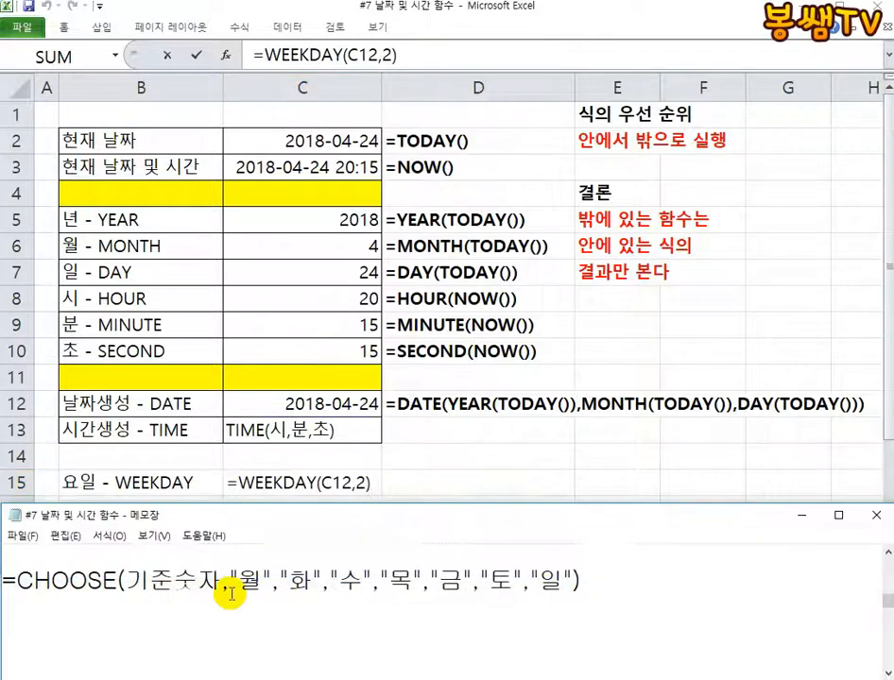
drag(217, 579, 129, 580)
right_click(166, 578)
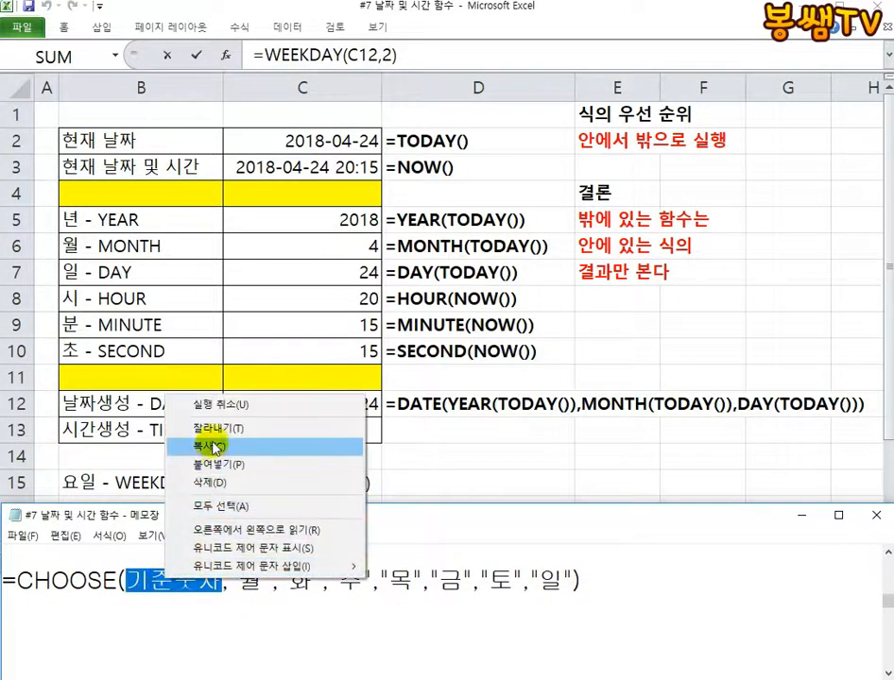
click(211, 463)
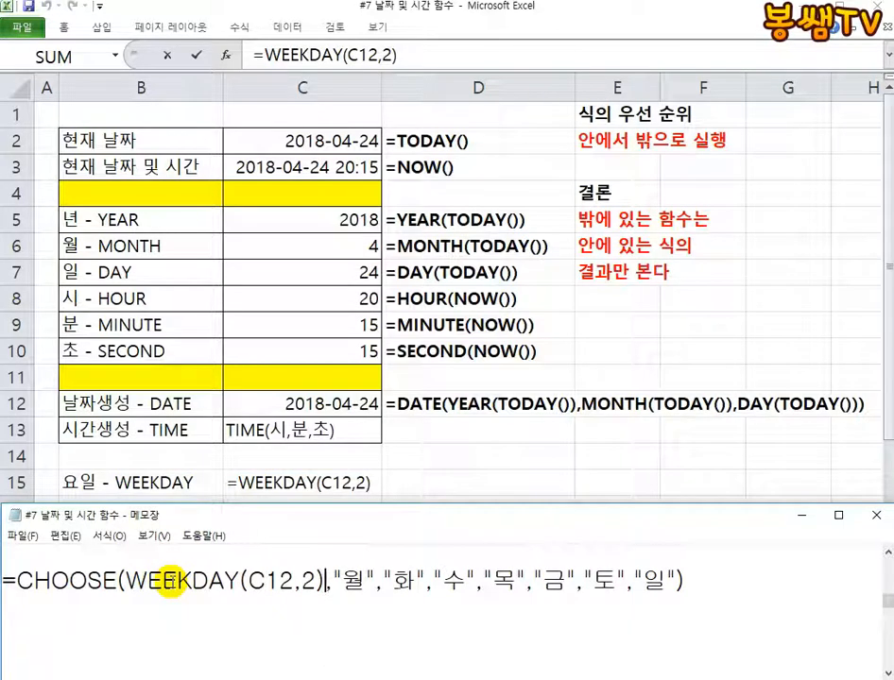
Mark the evaluation order, WEEKDAY as 1 and CHOOSE as 2, in red pen, clear the drawing and leave editing of cell C15
click(858, 3)
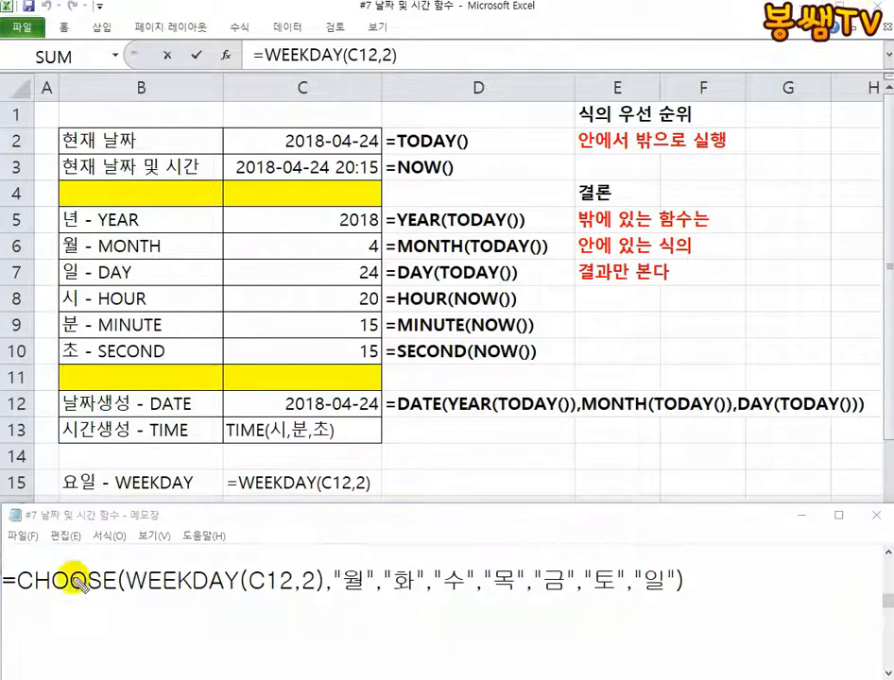
mouse_move(151, 433)
mouse_down()
mouse_move(162, 446)
mouse_move(149, 463)
mouse_move(199, 463)
mouse_up()
drag(128, 597, 295, 595)
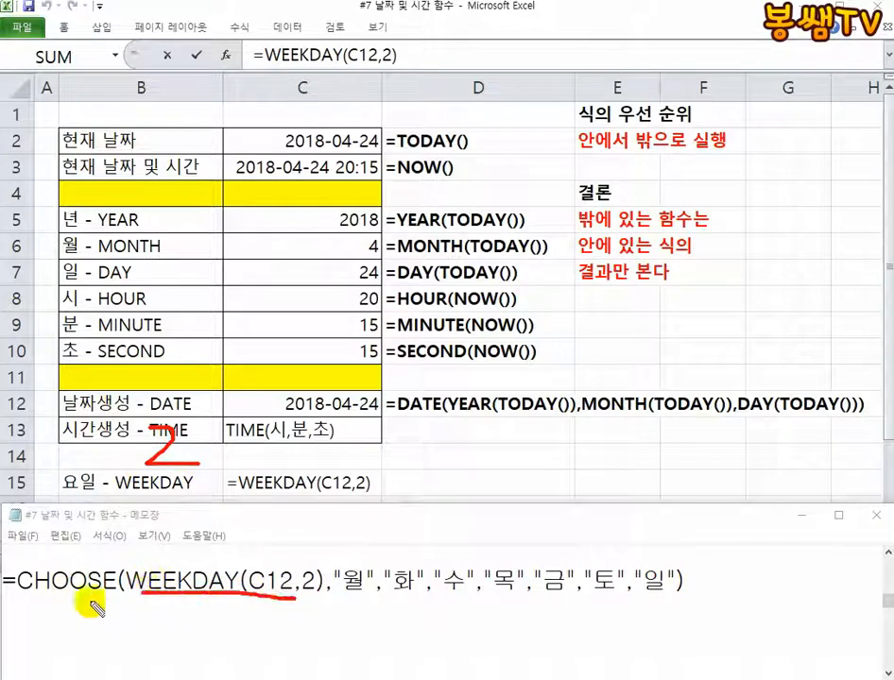
drag(17, 595, 94, 597)
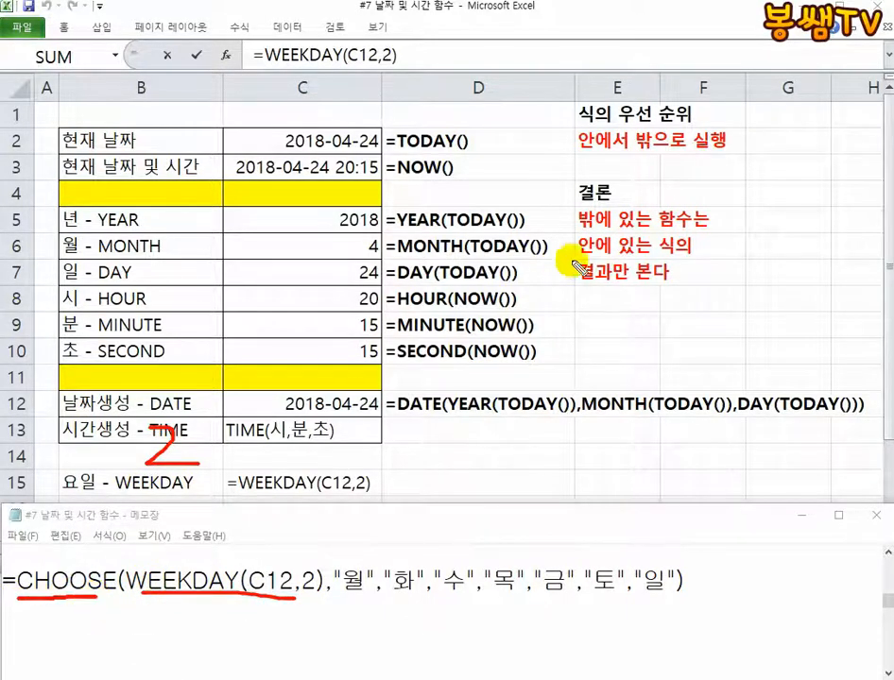
drag(572, 155, 711, 151)
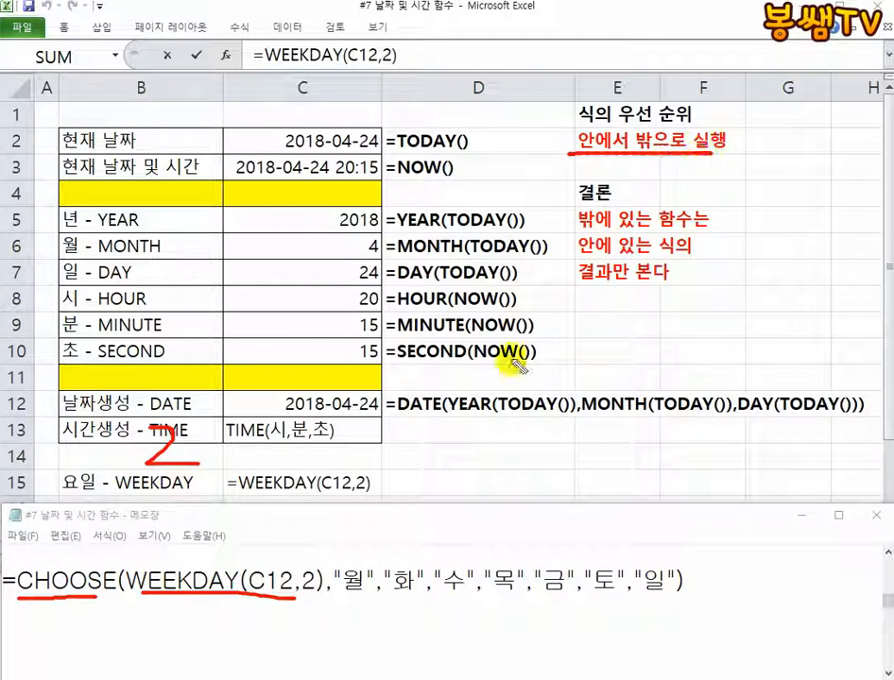
drag(219, 606, 208, 650)
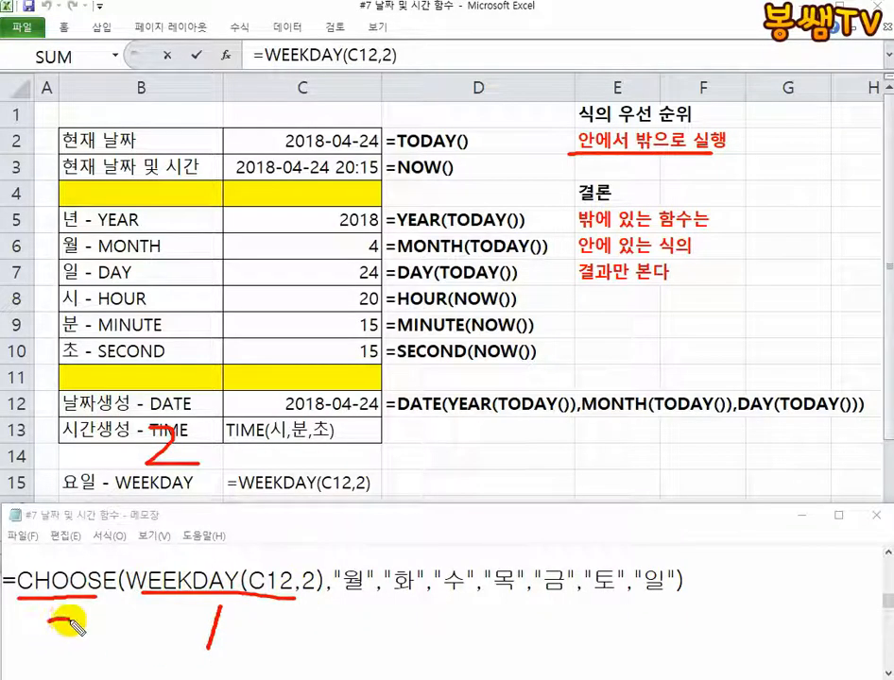
mouse_move(73, 625)
mouse_down()
mouse_move(52, 625)
mouse_move(102, 652)
mouse_up()
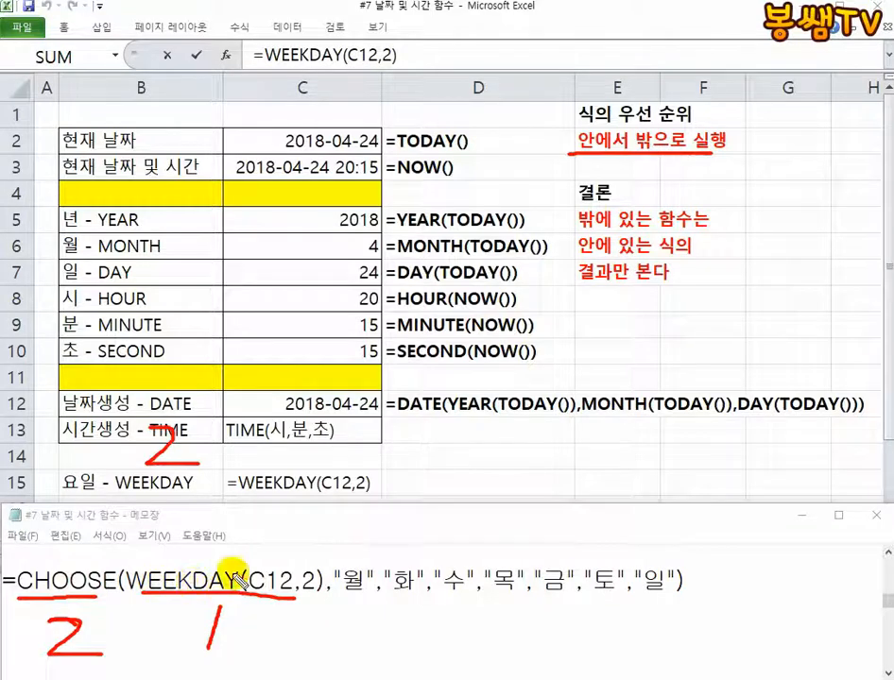
key(Escape)
click(371, 482)
key(Escape)
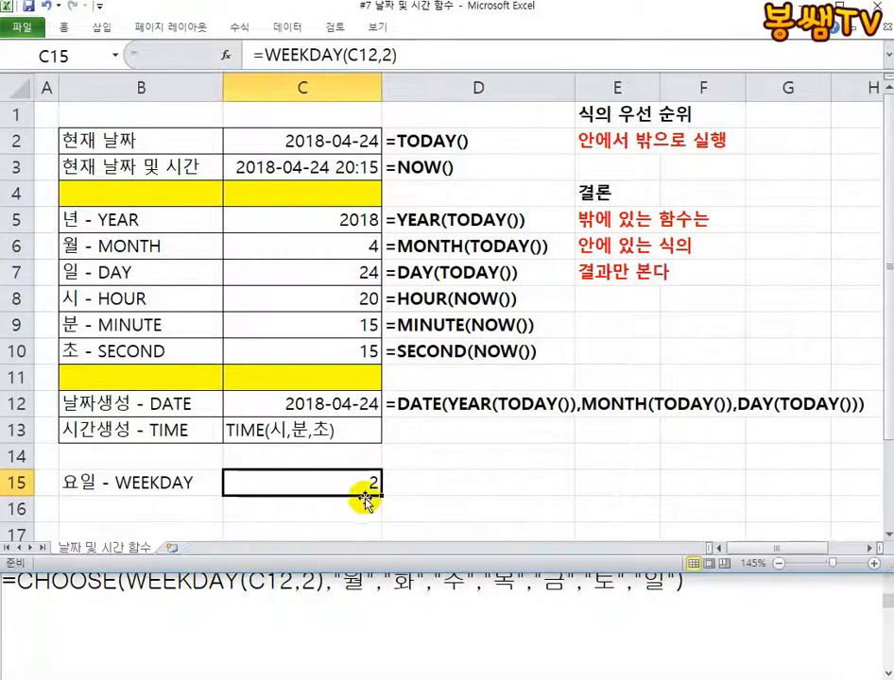
Highlight WEEKDAY(C12,2) in Notepad, mark in red pen how its result 2 leads to "화" in C15, and clear the drawing
click(338, 599)
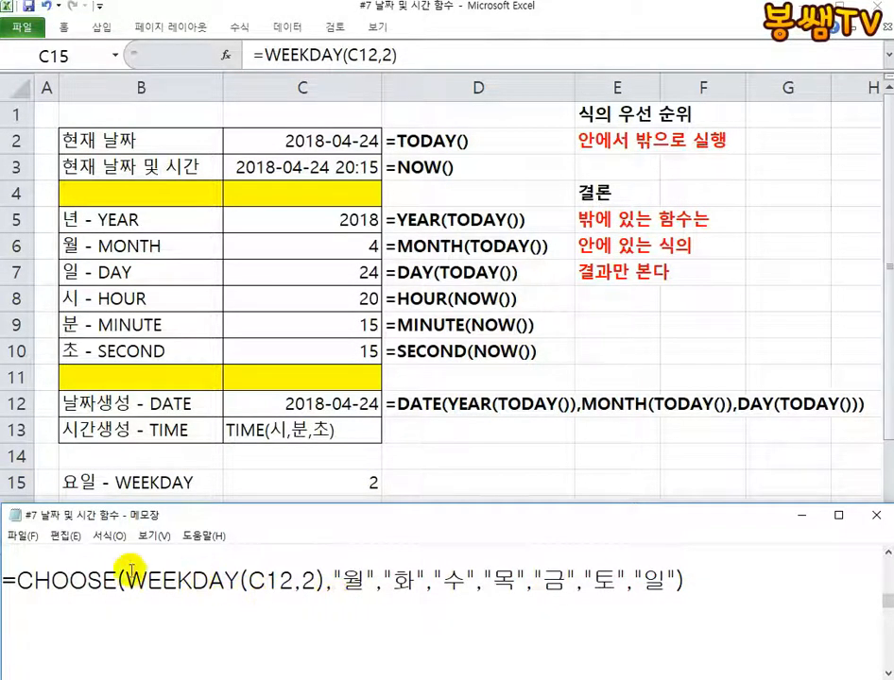
drag(129, 578, 304, 578)
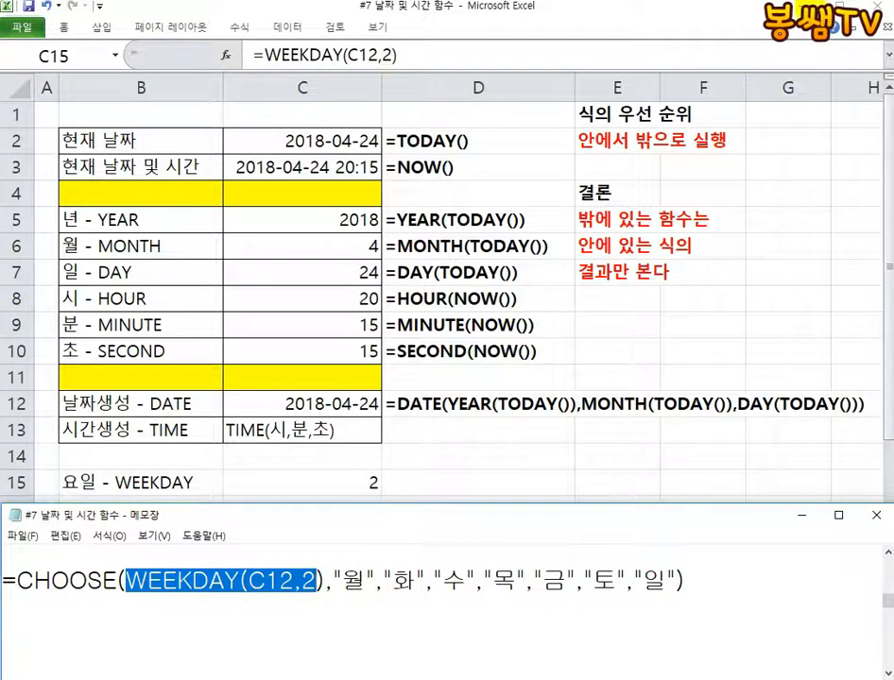
mouse_move(42, 555)
mouse_down()
mouse_move(85, 500)
mouse_move(180, 553)
mouse_move(213, 520)
mouse_up()
click(132, 574)
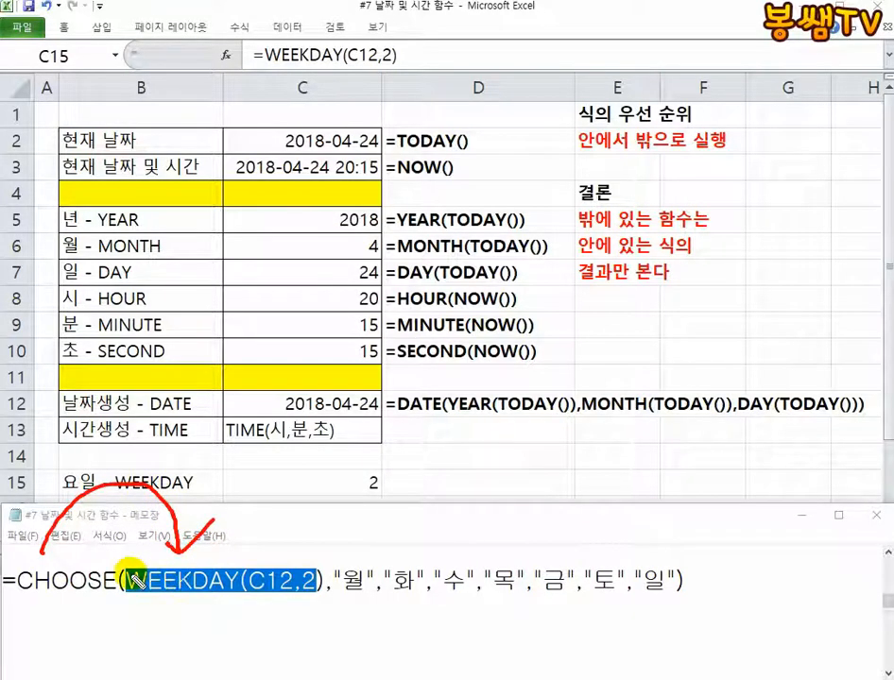
mouse_move(170, 565)
mouse_down()
mouse_move(170, 598)
mouse_move(253, 597)
mouse_move(124, 584)
mouse_move(239, 602)
mouse_move(132, 634)
mouse_up()
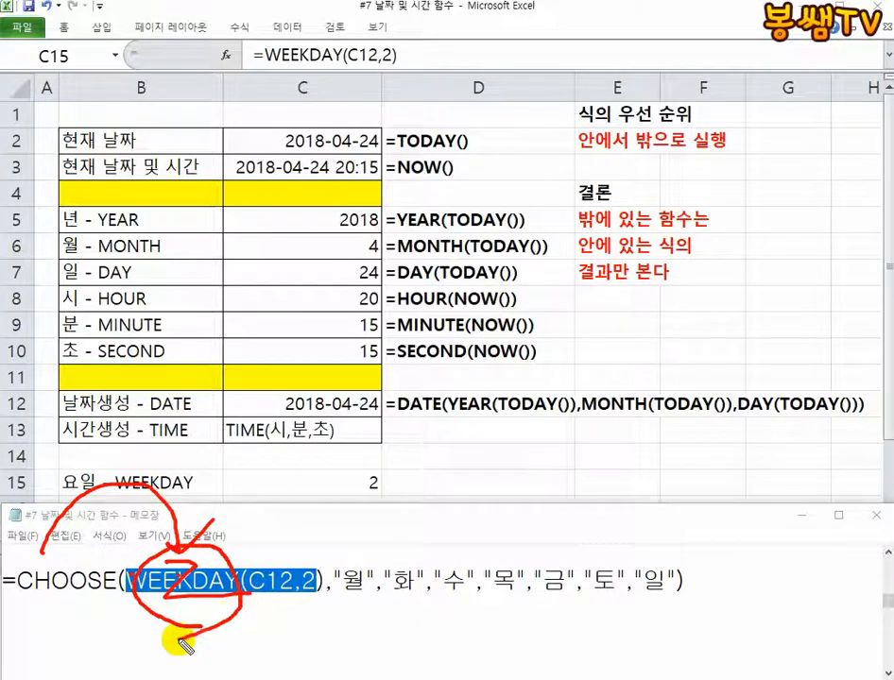
mouse_move(385, 555)
mouse_down()
mouse_move(376, 609)
mouse_move(415, 578)
mouse_move(423, 551)
mouse_move(392, 470)
mouse_move(357, 508)
mouse_up()
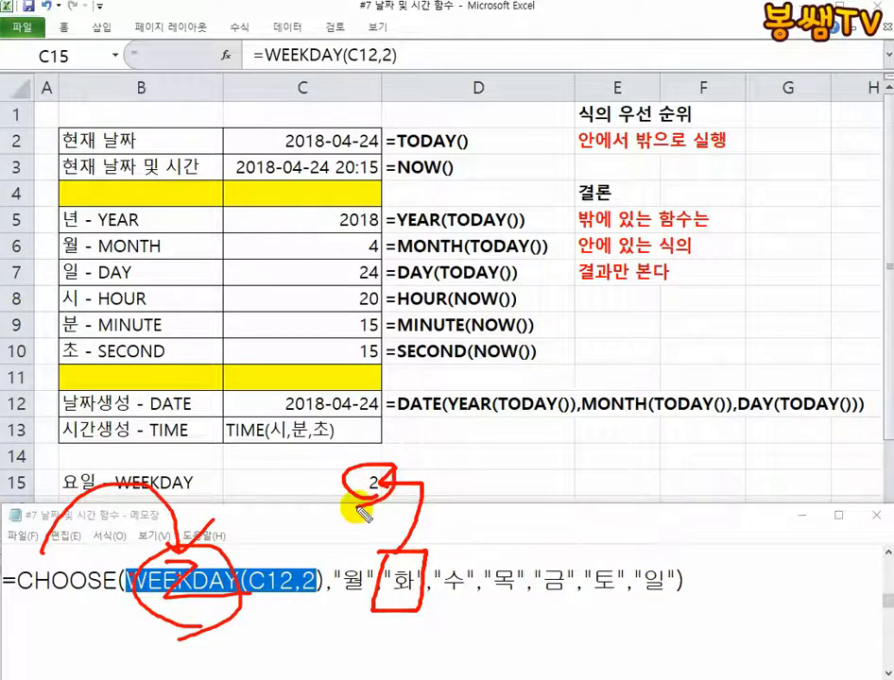
drag(21, 601, 111, 599)
mouse_move(267, 631)
mouse_down()
mouse_move(269, 541)
mouse_move(210, 621)
mouse_up()
drag(689, 631, 44, 626)
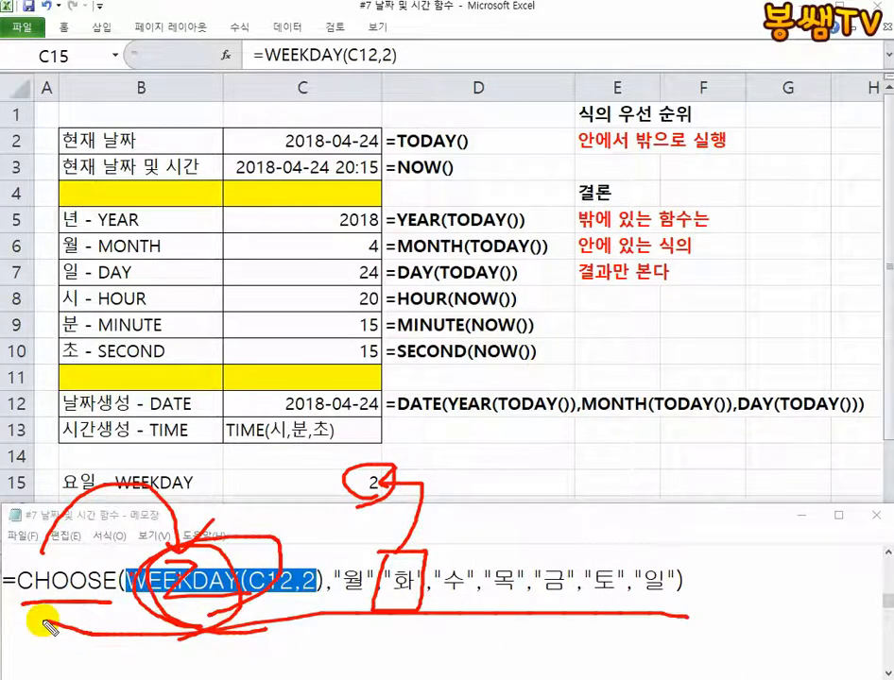
key(Escape)
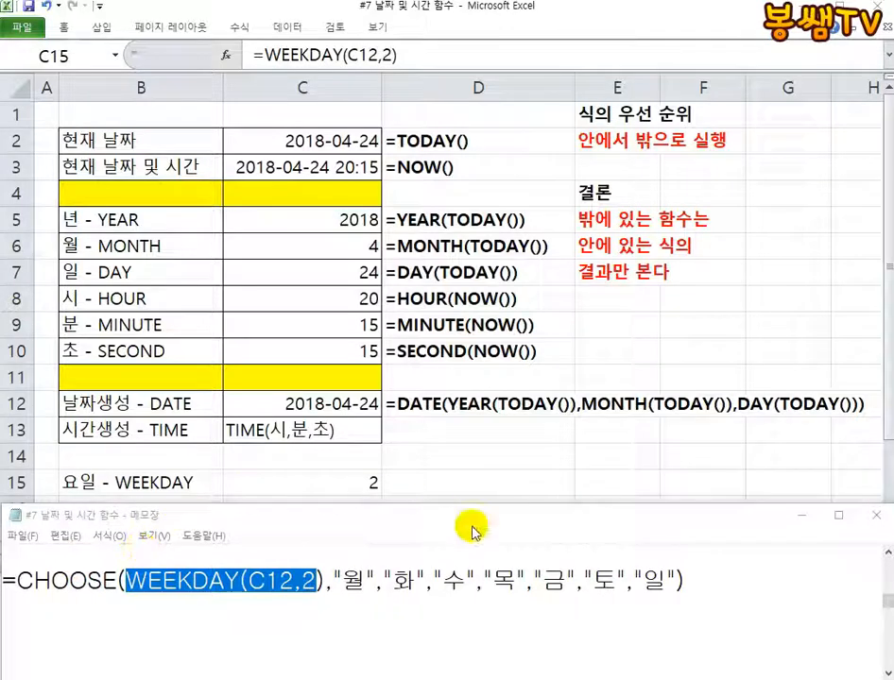
In Excel, delete rows 17 to 22, which hold the 공사시작, 공사기간(개월) and 완공일 table
drag(720, 586, 476, 580)
click(403, 494)
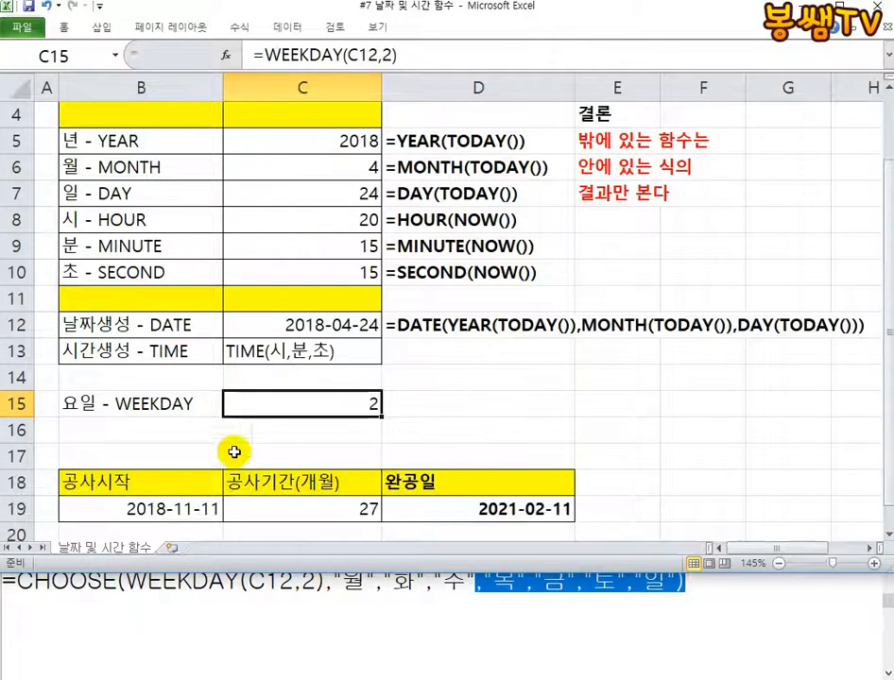
scroll(330, 454, down, 1)
scroll(46, 457, down, 1)
drag(17, 377, 17, 508)
right_click(195, 456)
click(266, 566)
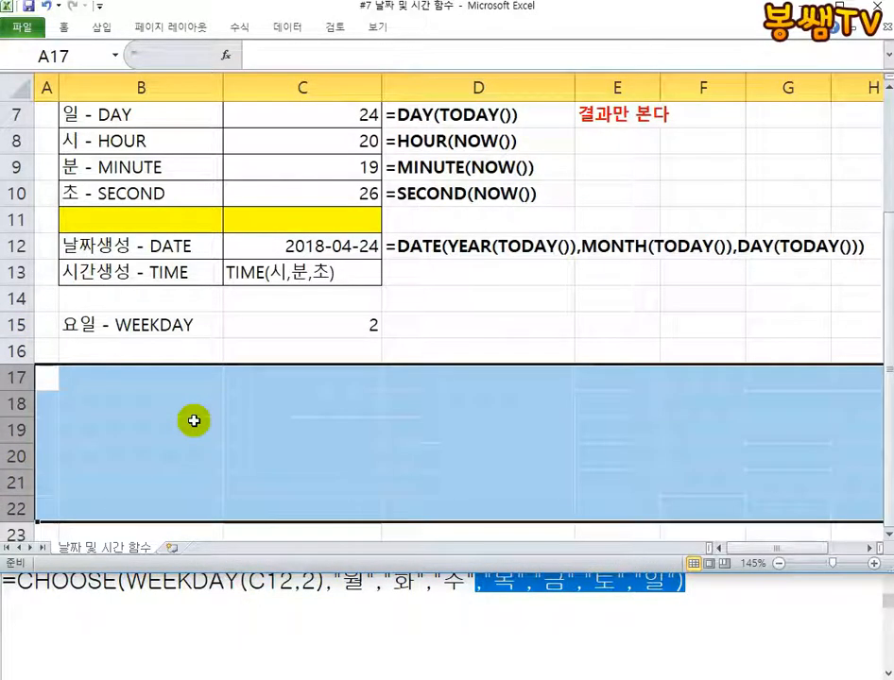
Enter the syntax note DAYS360(시작날짜,끝날짜) as text in cell B17
click(125, 374)
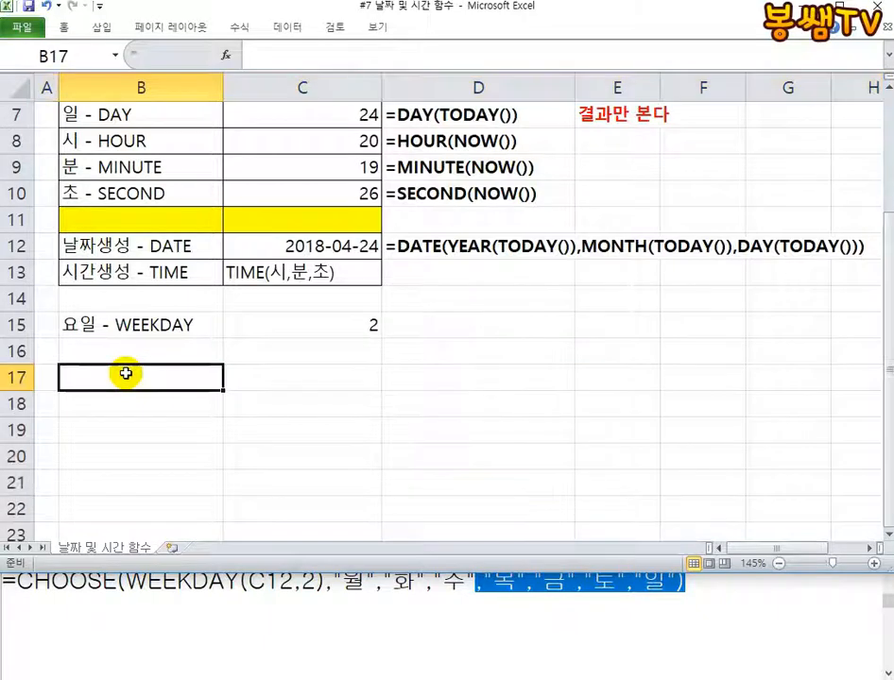
text(=)
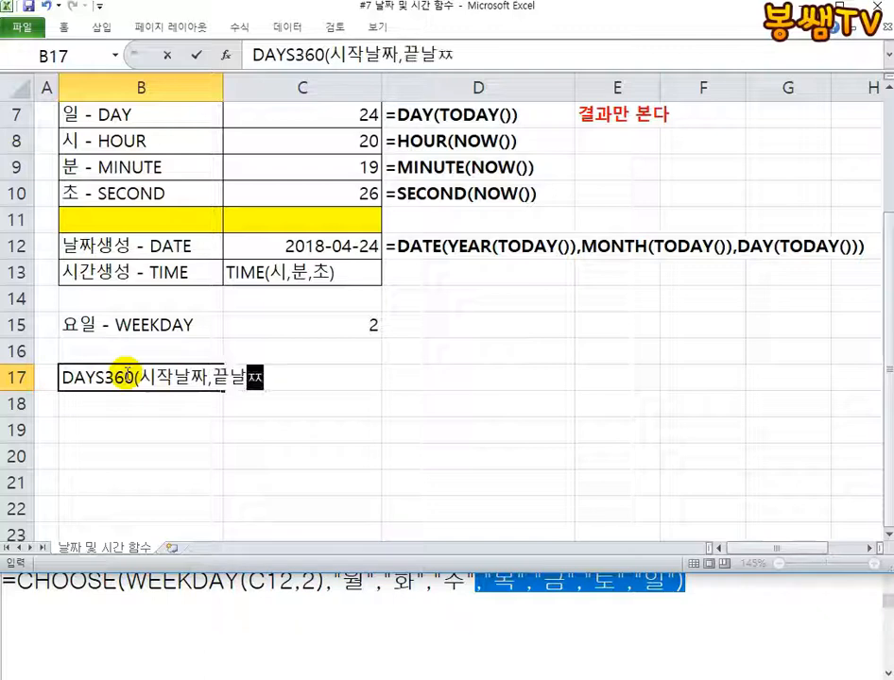
key(Return)
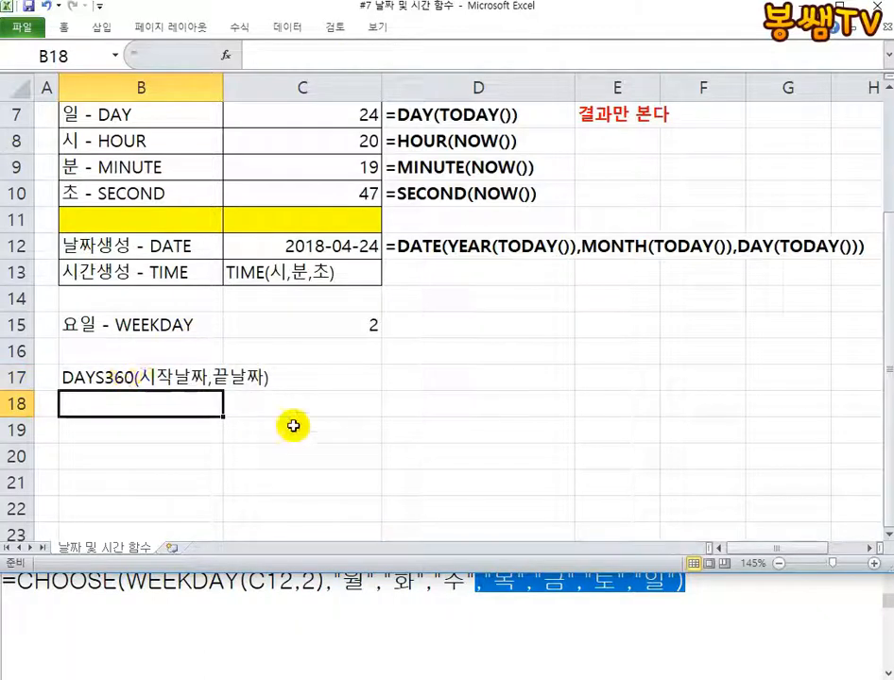
click(123, 380)
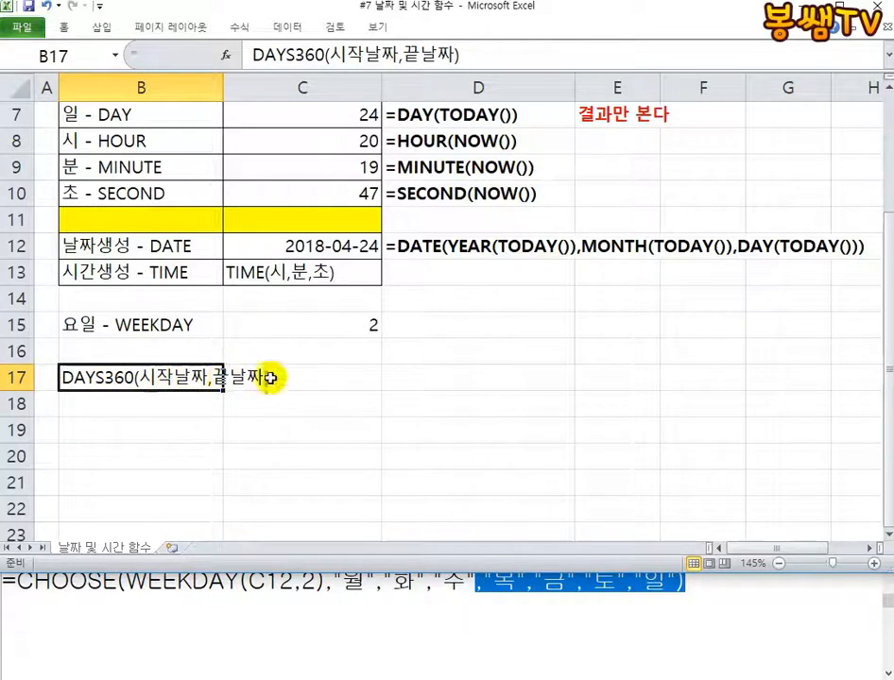
click(299, 401)
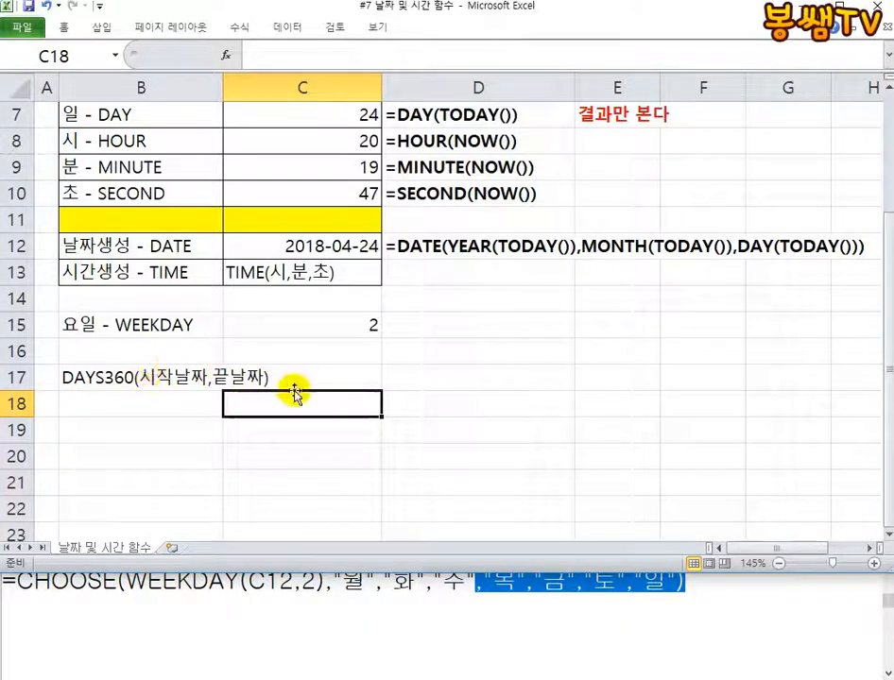
click(143, 403)
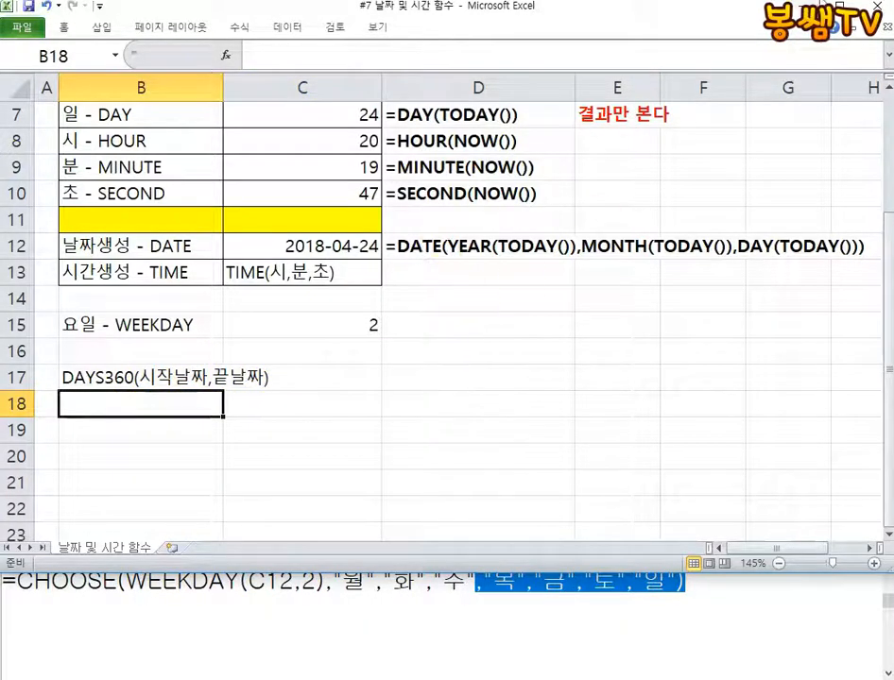
Mark the date rows and the DAYS360 syntax in red pen, write a framed 360 beside them, and clear the drawing
drag(225, 280, 237, 286)
mouse_move(341, 244)
mouse_down()
mouse_move(437, 242)
mouse_move(488, 180)
mouse_move(176, 309)
mouse_move(585, 154)
mouse_move(457, 321)
mouse_up()
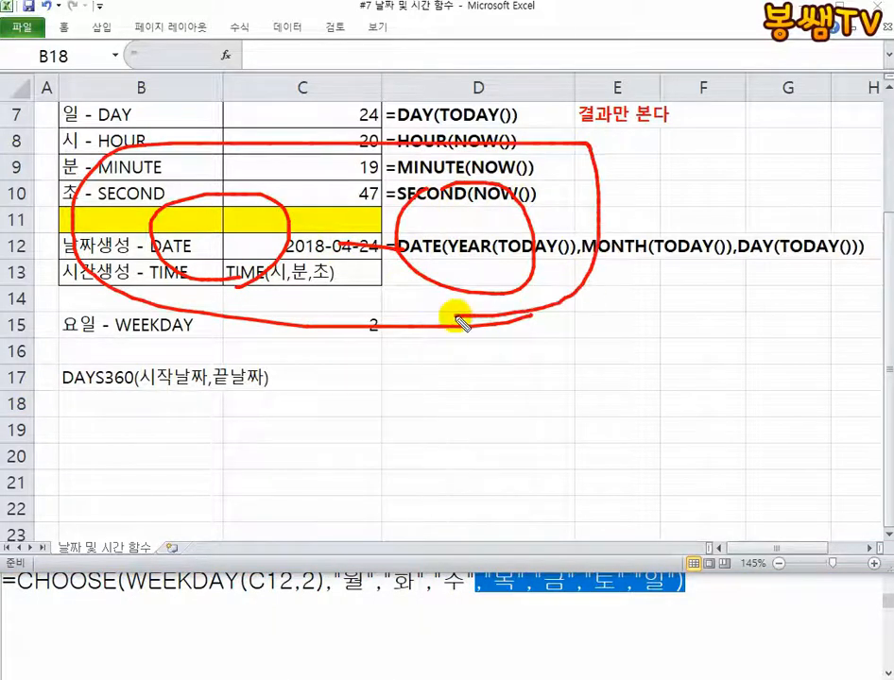
mouse_move(512, 324)
mouse_down()
mouse_move(634, 284)
mouse_move(526, 348)
mouse_up()
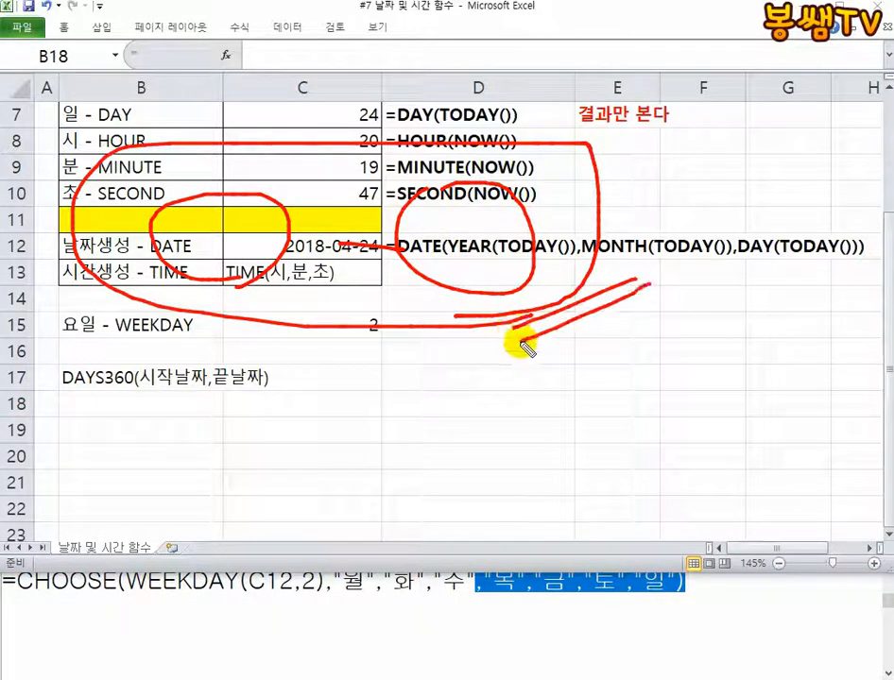
mouse_move(56, 388)
mouse_down()
mouse_move(296, 404)
mouse_move(298, 357)
mouse_up()
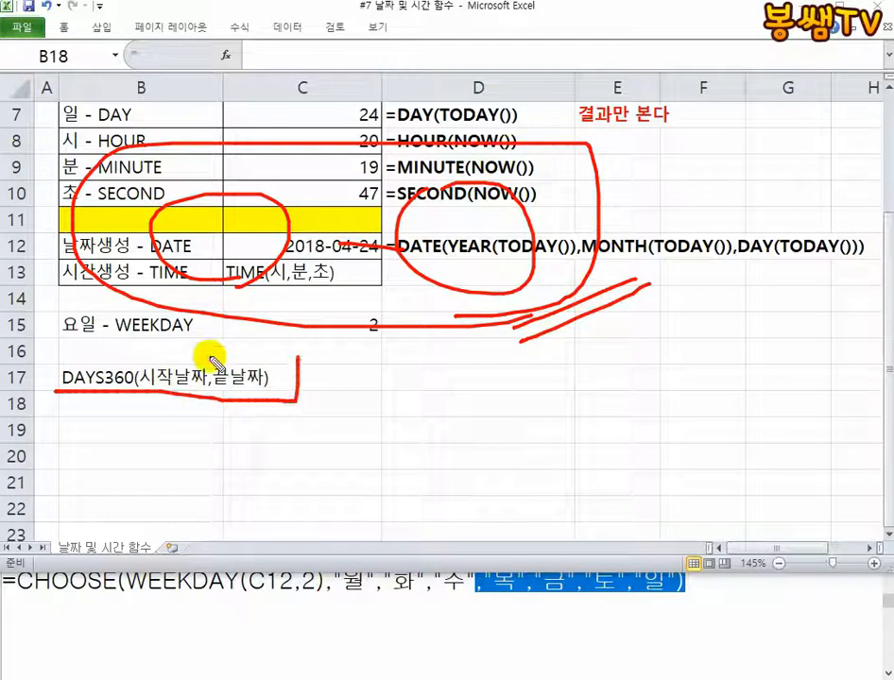
mouse_move(210, 356)
mouse_down()
mouse_move(39, 370)
mouse_move(66, 383)
mouse_up()
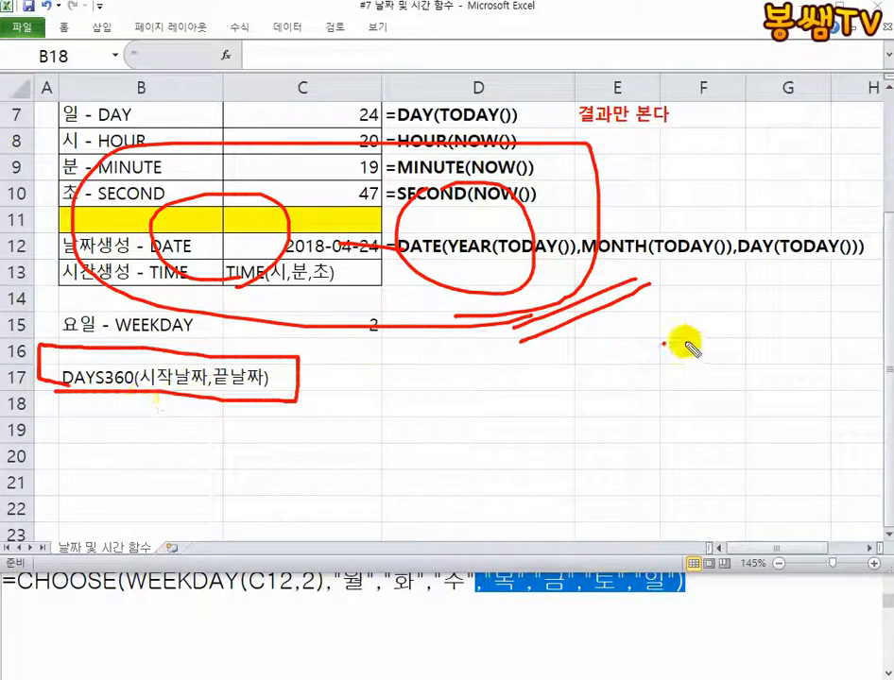
drag(664, 344, 666, 409)
drag(760, 331, 729, 385)
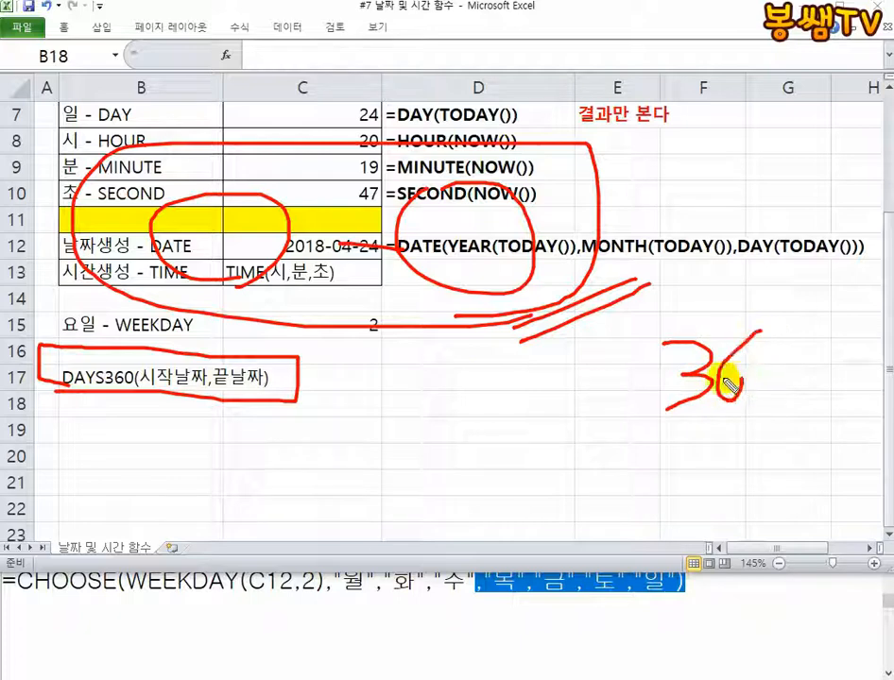
drag(784, 371, 798, 375)
mouse_move(571, 415)
mouse_down()
mouse_move(644, 298)
mouse_move(803, 435)
mouse_up()
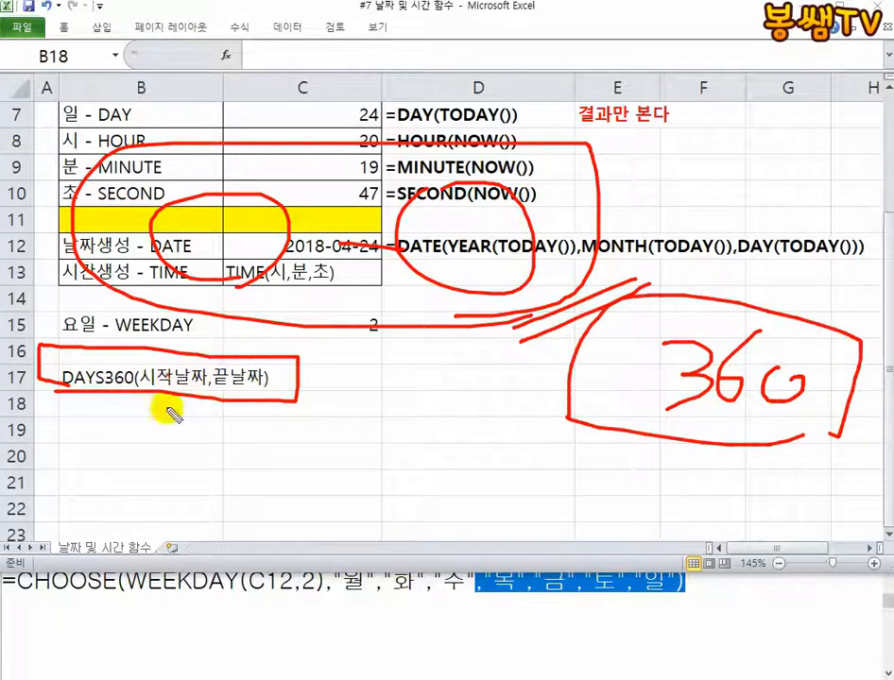
drag(168, 370, 235, 389)
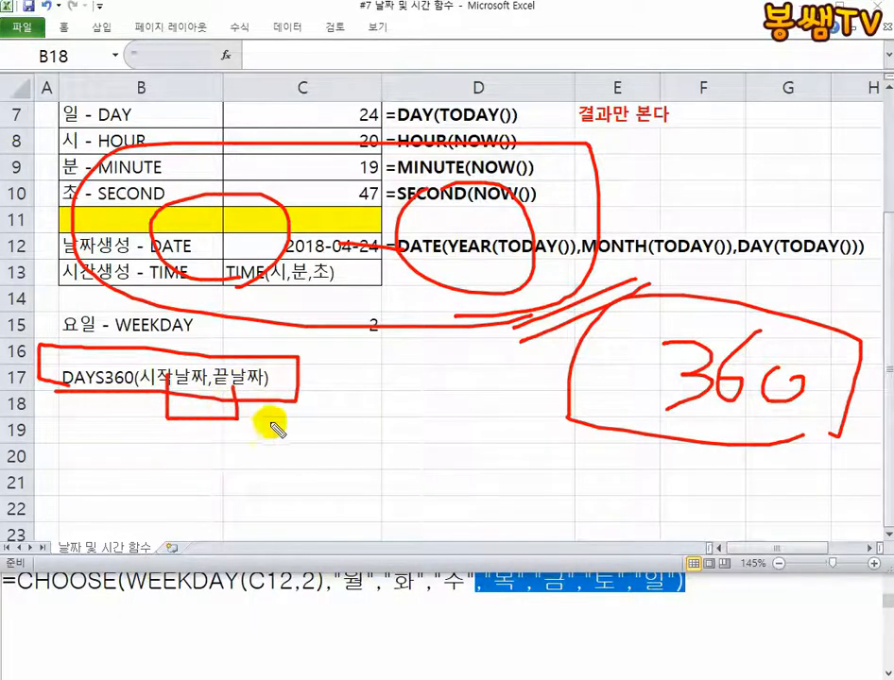
key(Escape)
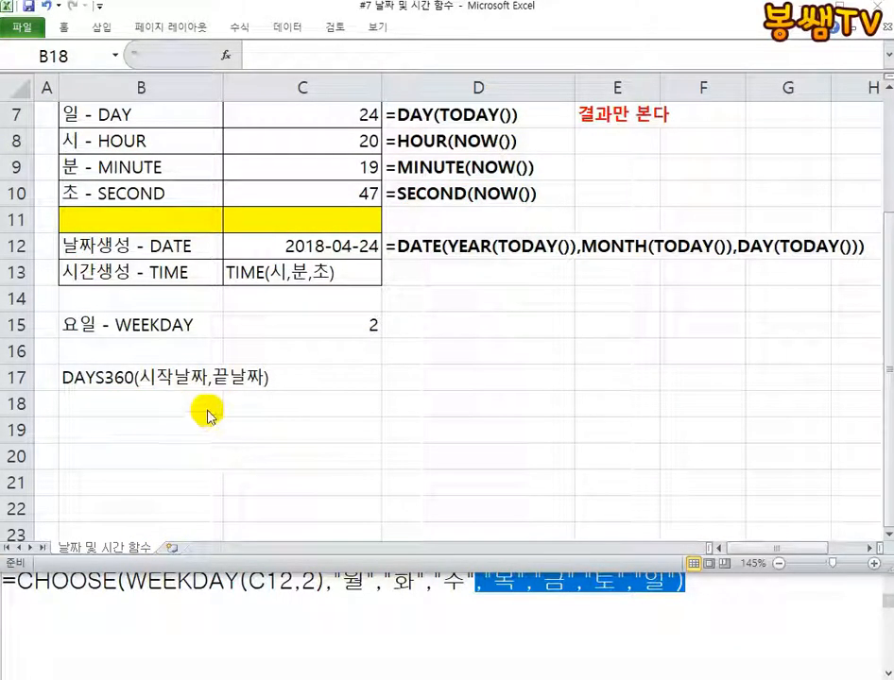
Enter the start date 2018-04-24 in B19 and the end date 2018-04-25 in C19
click(115, 405)
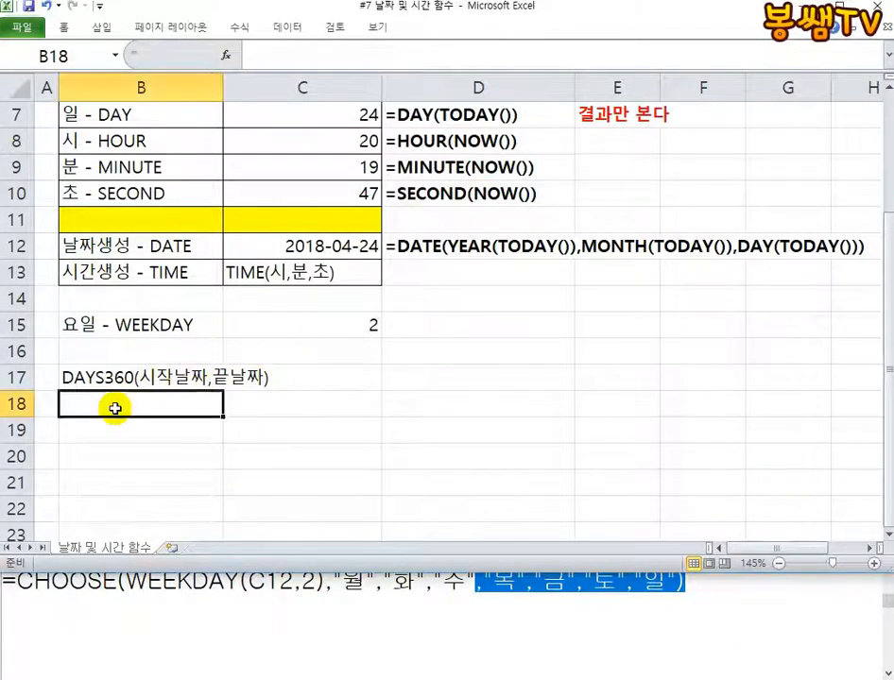
click(137, 436)
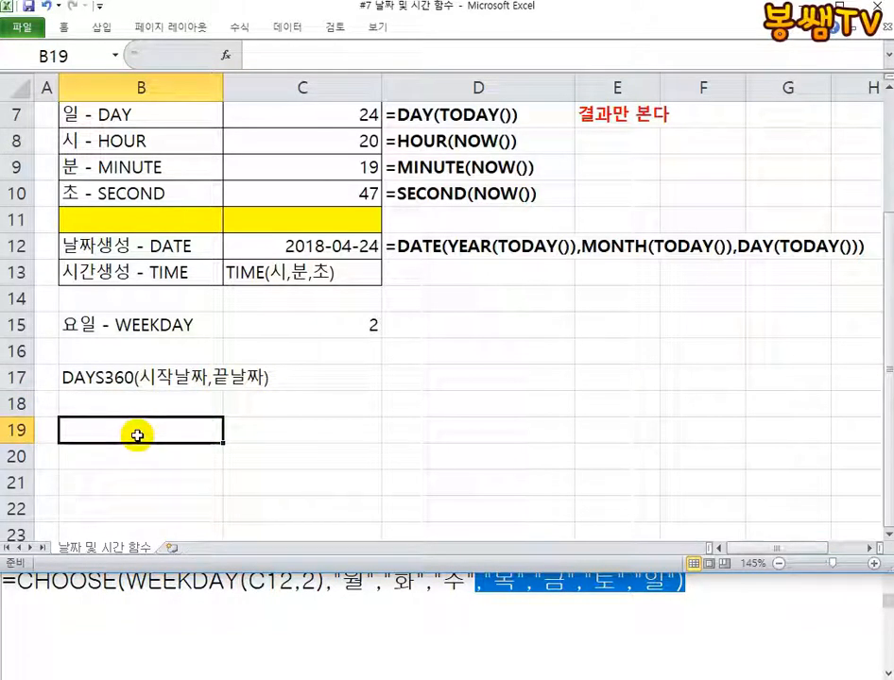
text(2018-4-24)
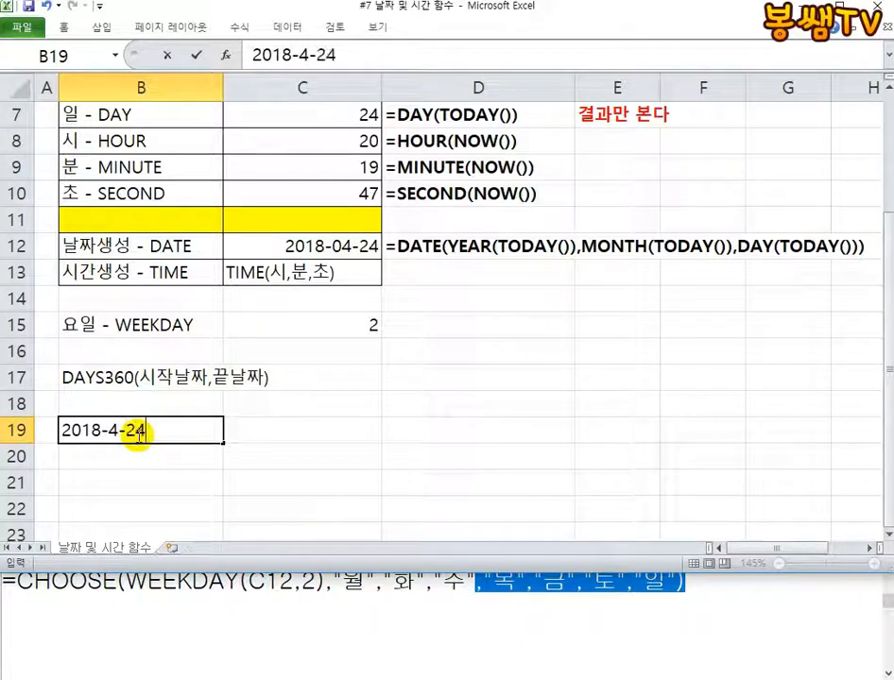
key(Tab)
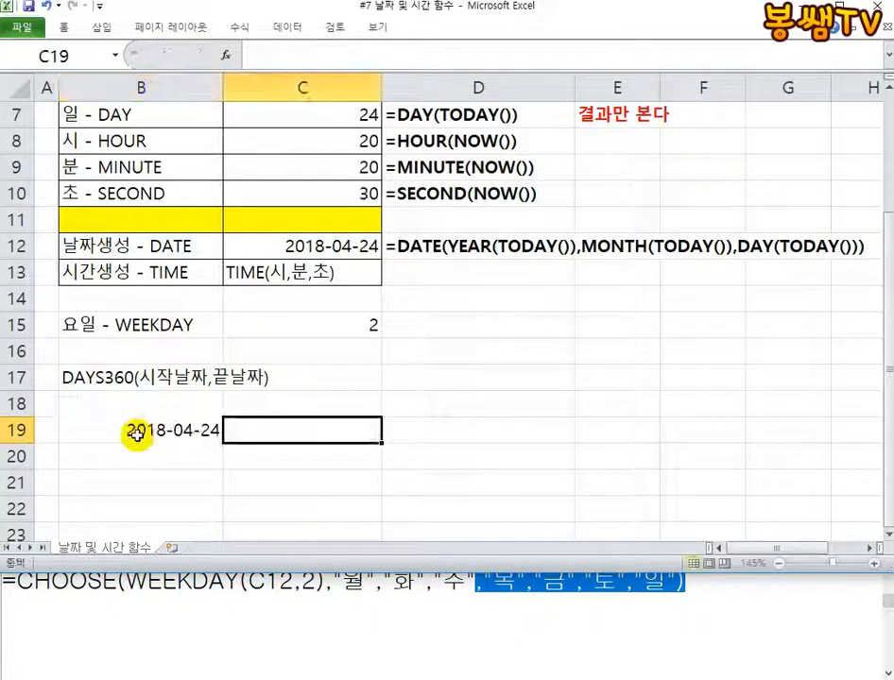
text(2018-)
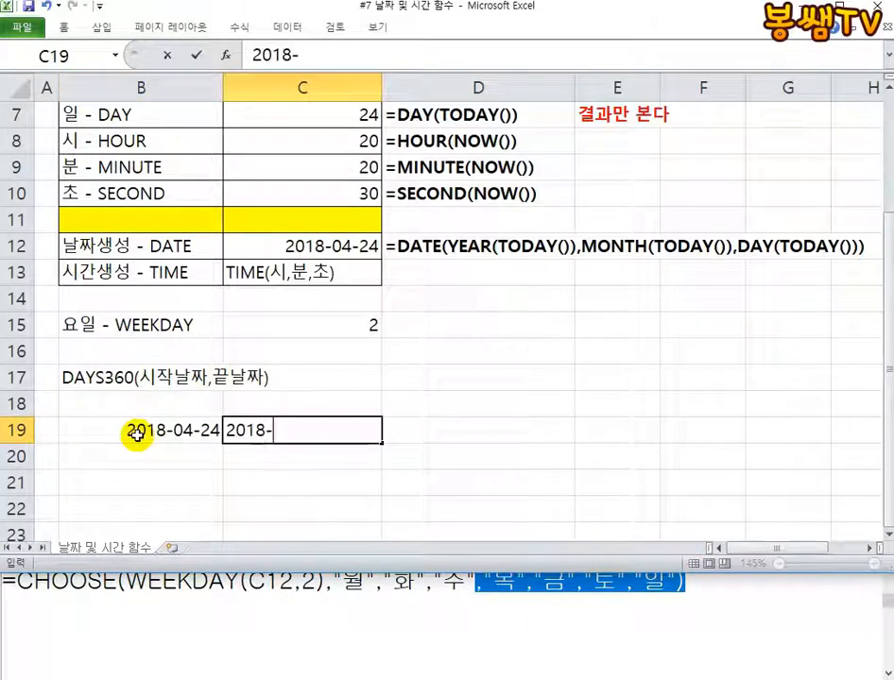
text(04-25)
key(Return)
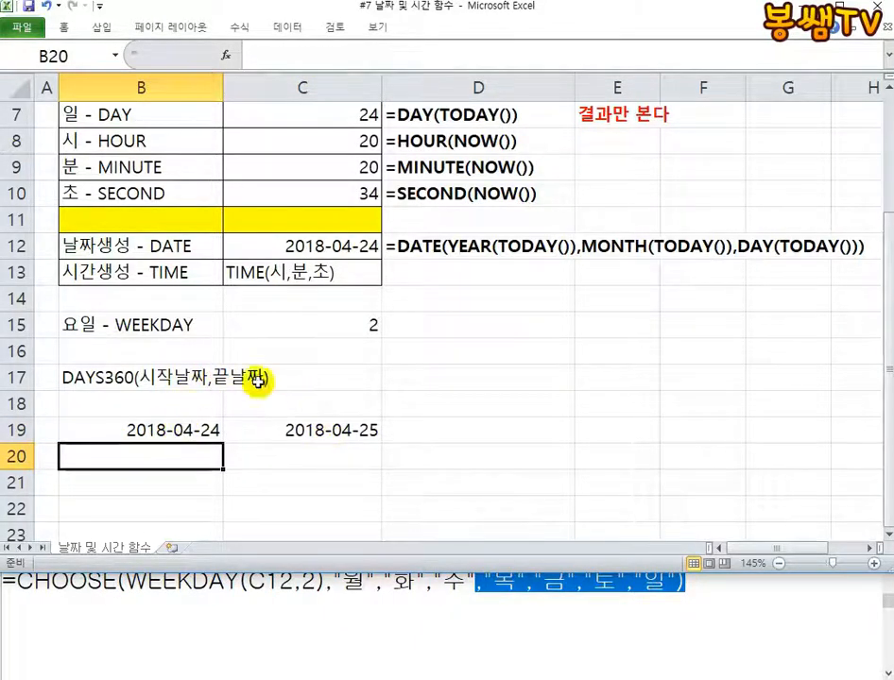
Enter the formula =DAYS360(B19,C19) in B20 to count the days between the two dates
text(=D)
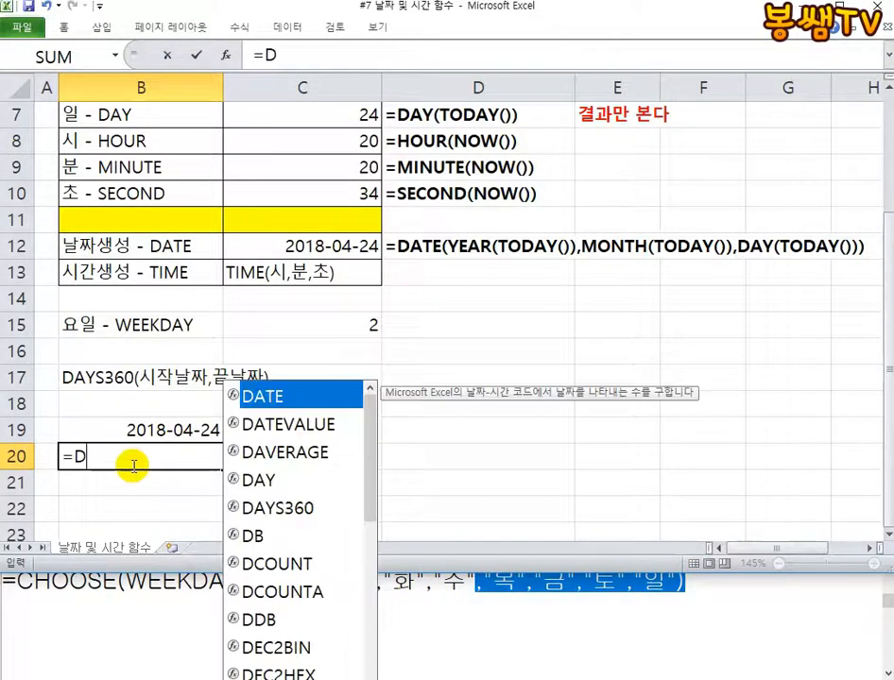
text(AYS3)
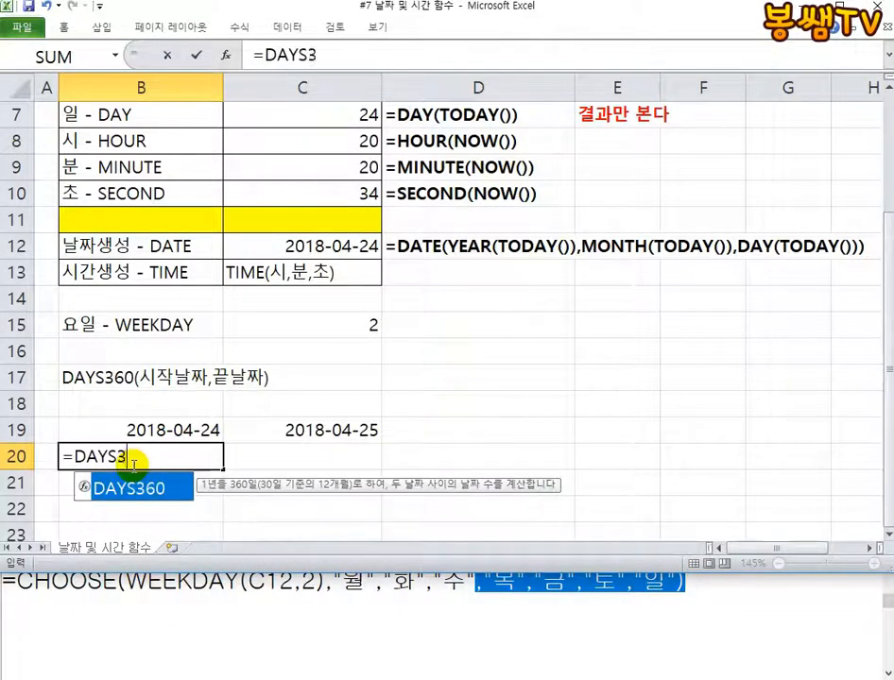
text(60()
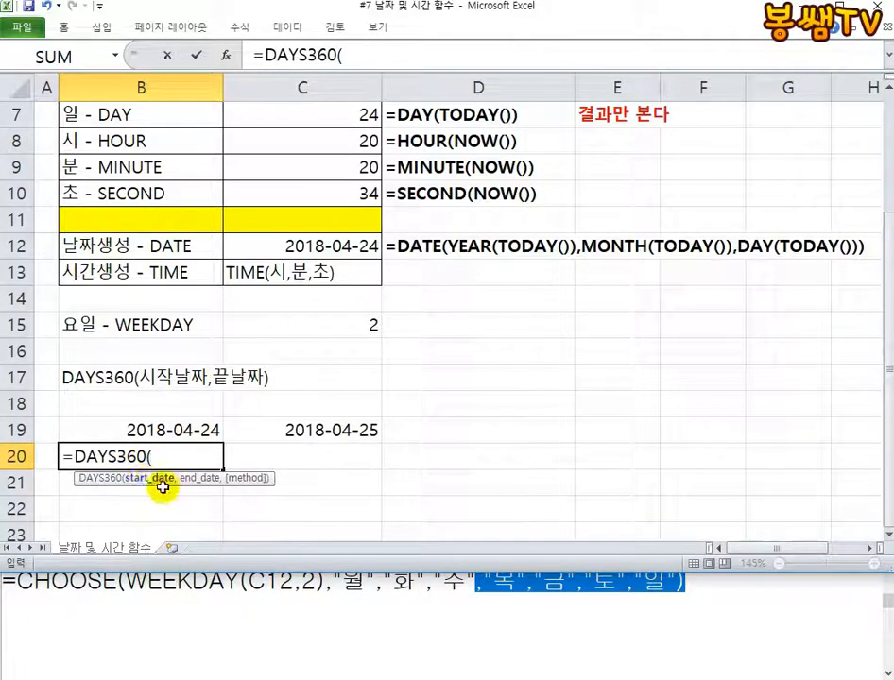
click(164, 424)
text(,)
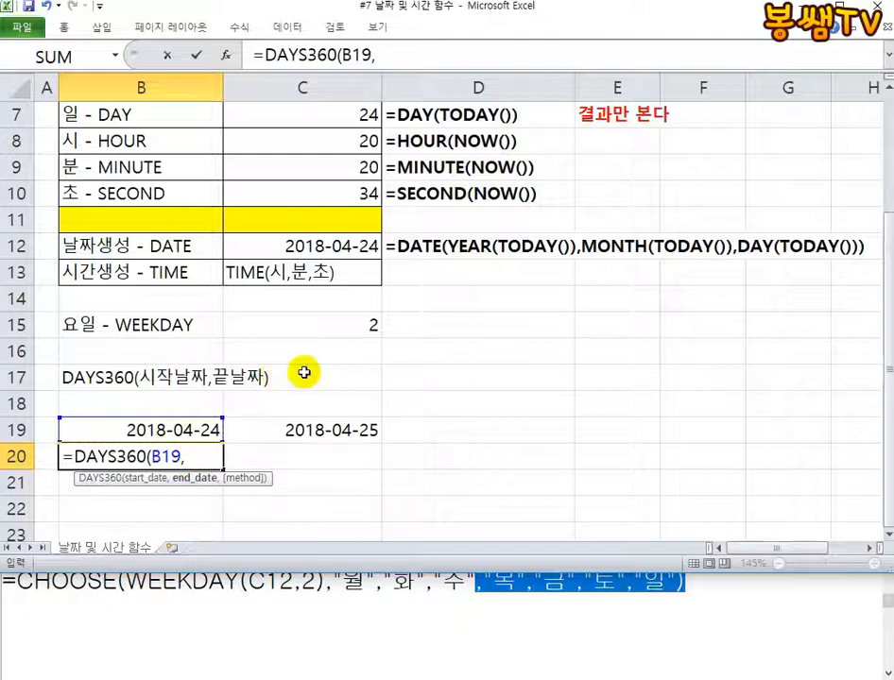
click(370, 405)
click(328, 430)
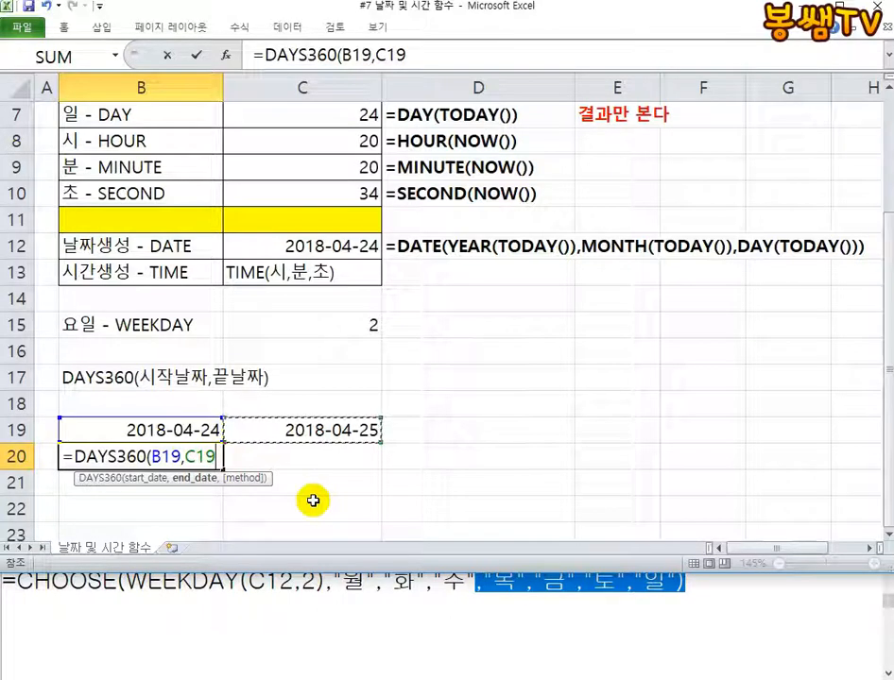
text())
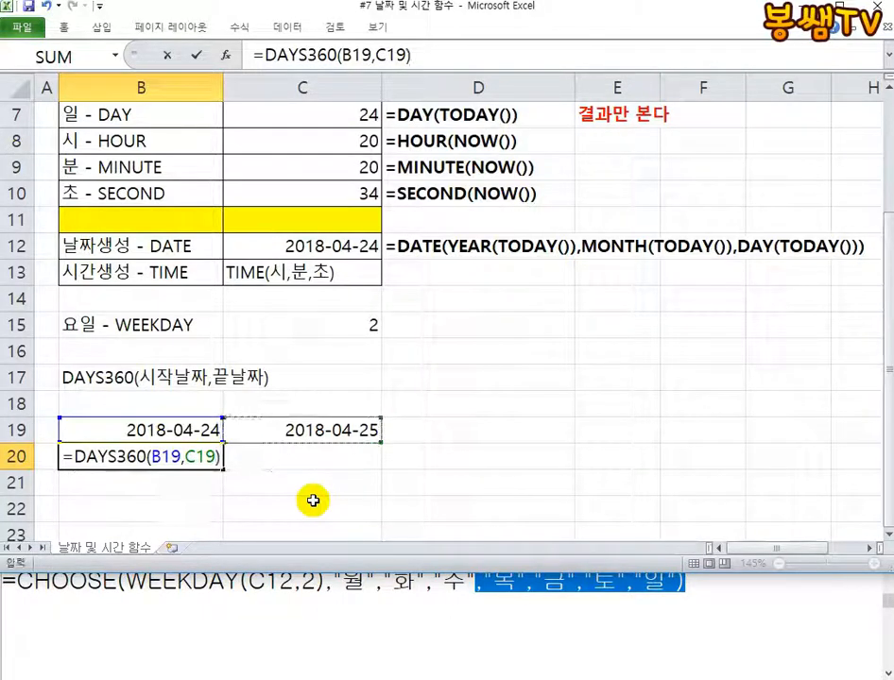
key(Return)
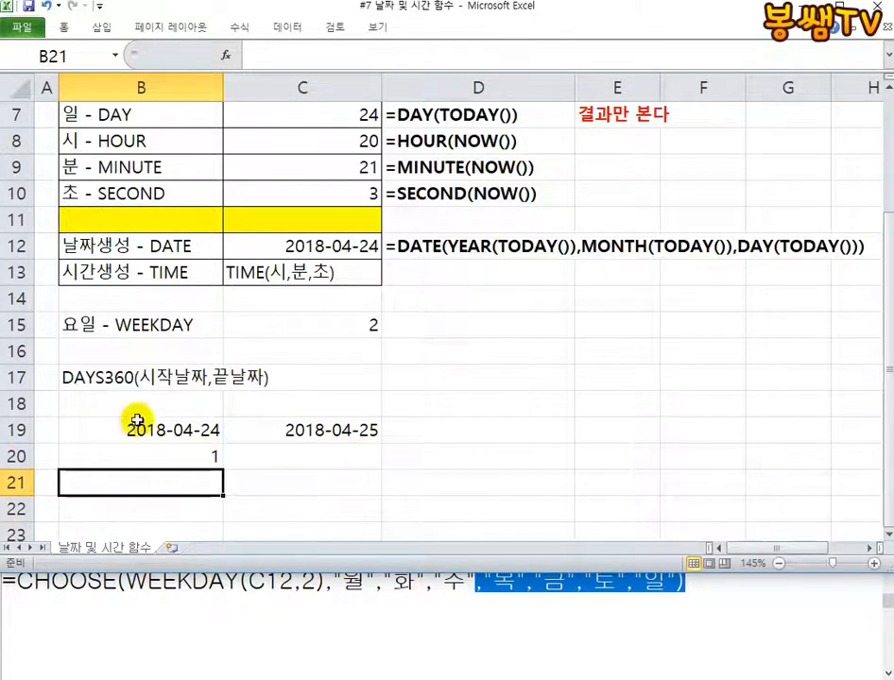
Change the end date in C19 to 2018-04-26
double_click(370, 425)
drag(370, 425, 388, 425)
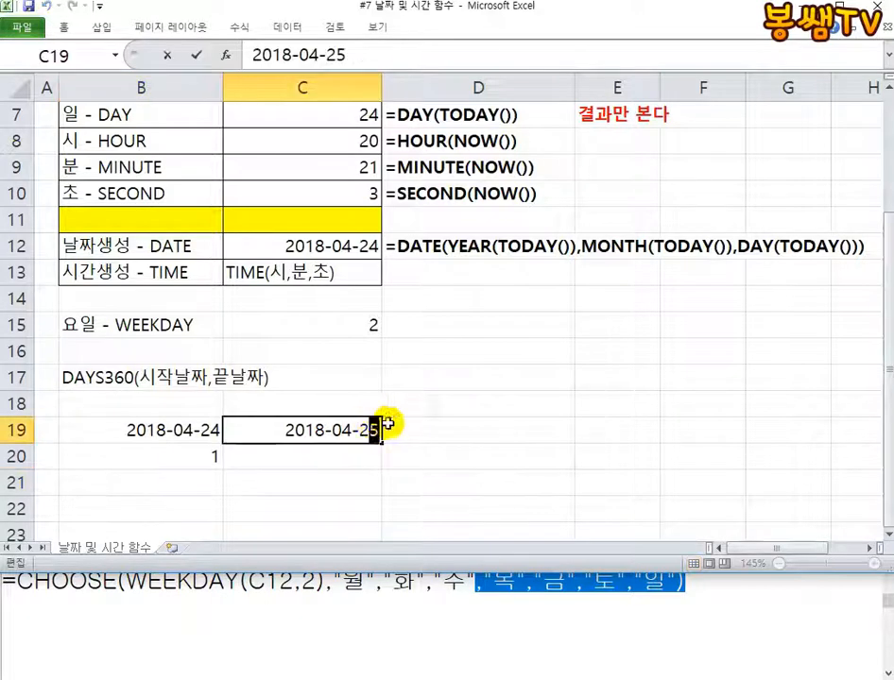
text(6)
key(Return)
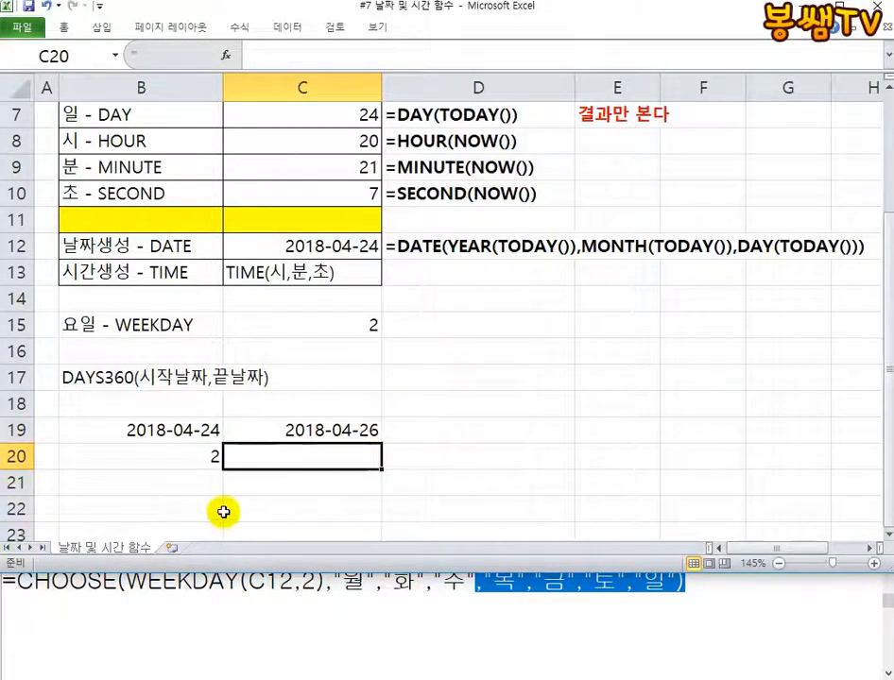
Copy the formula text from B20 and paste it into C20 as the text note '=DAYS360(B19,C19)
click(194, 456)
double_click(199, 456)
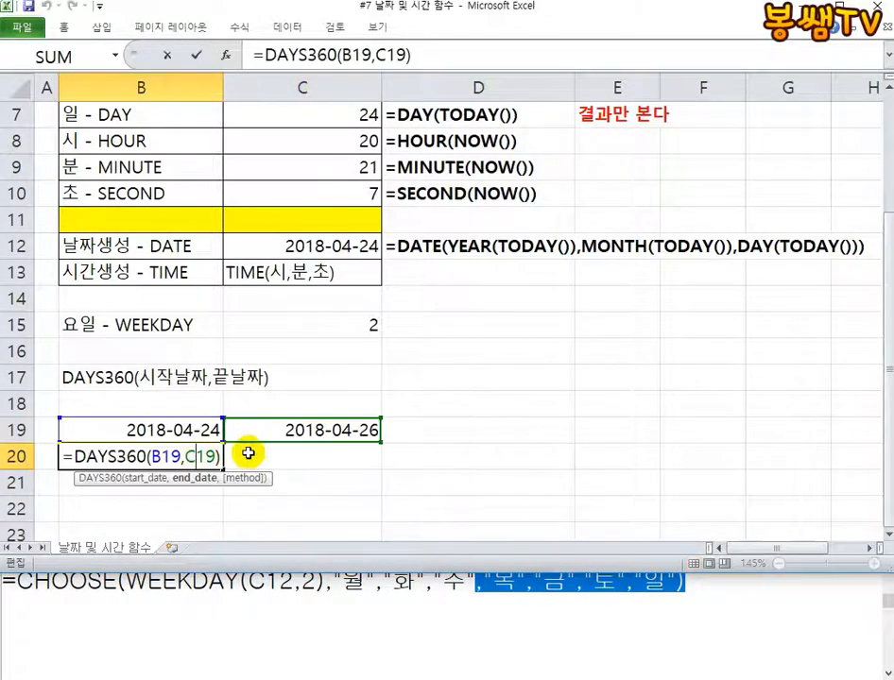
drag(224, 456, 61, 456)
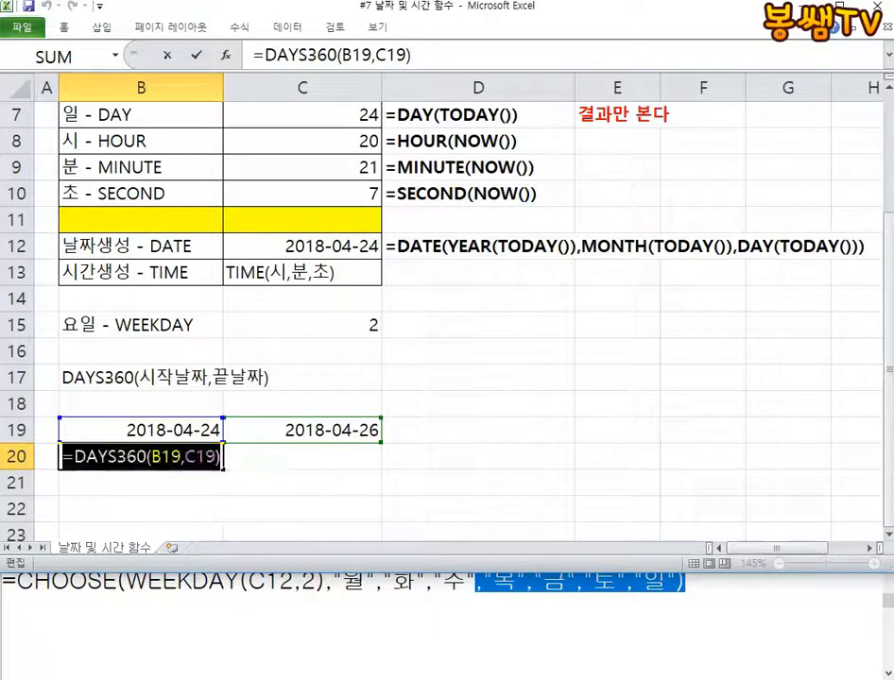
key(ctrl+c)
key(Escape)
click(293, 460)
text(')
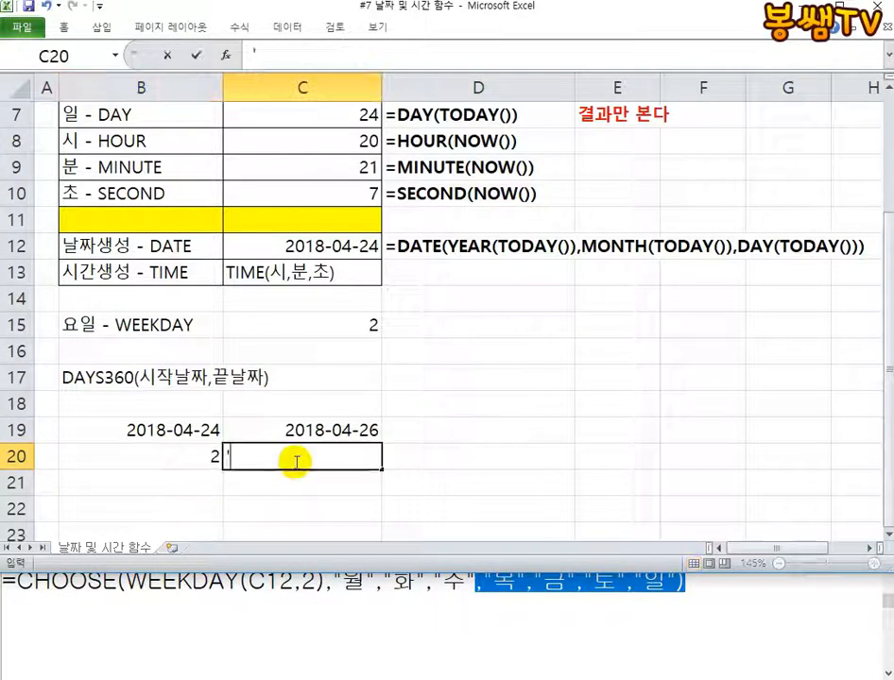
key(ctrl+v)
key(Return)
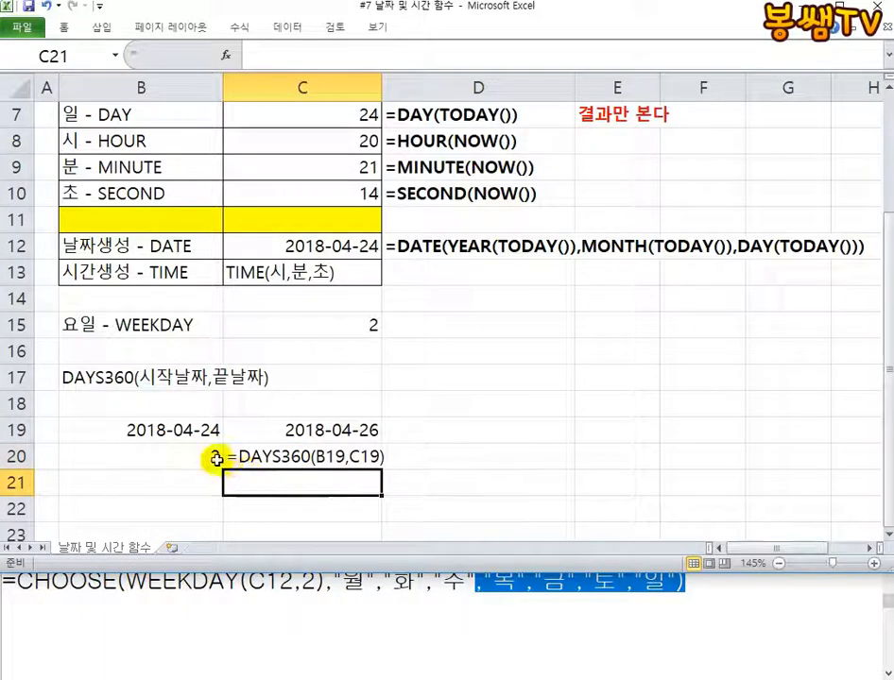
click(331, 457)
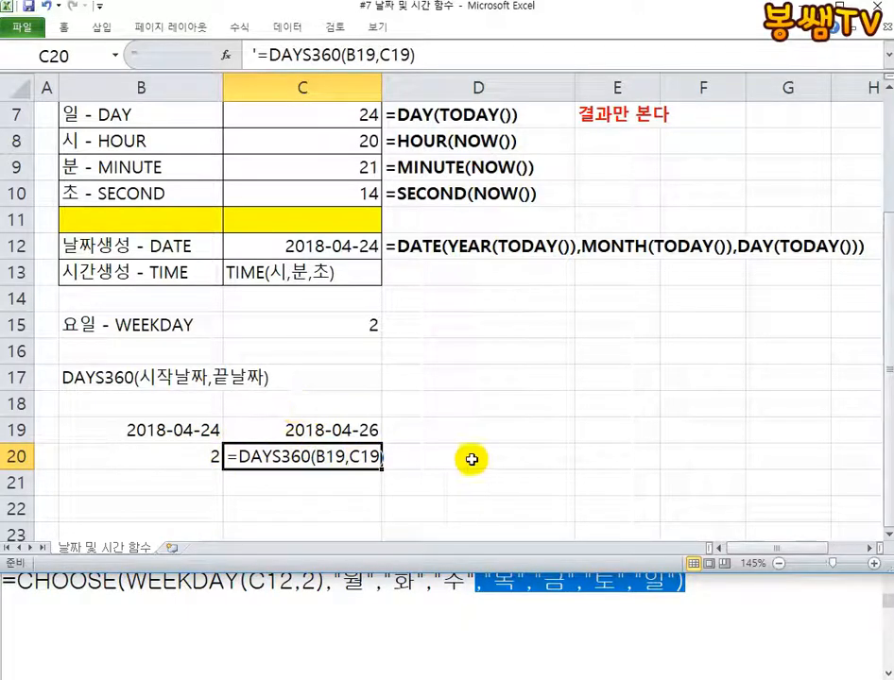
click(471, 459)
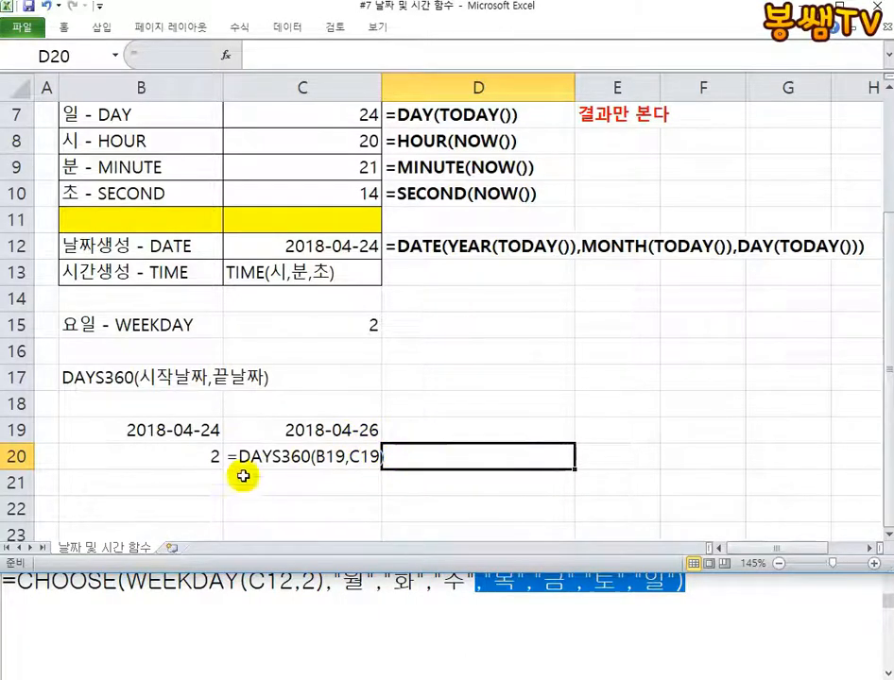
Enter the syntax note EDATE(날짜값,개월수) in B22
scroll(201, 460, down, 1)
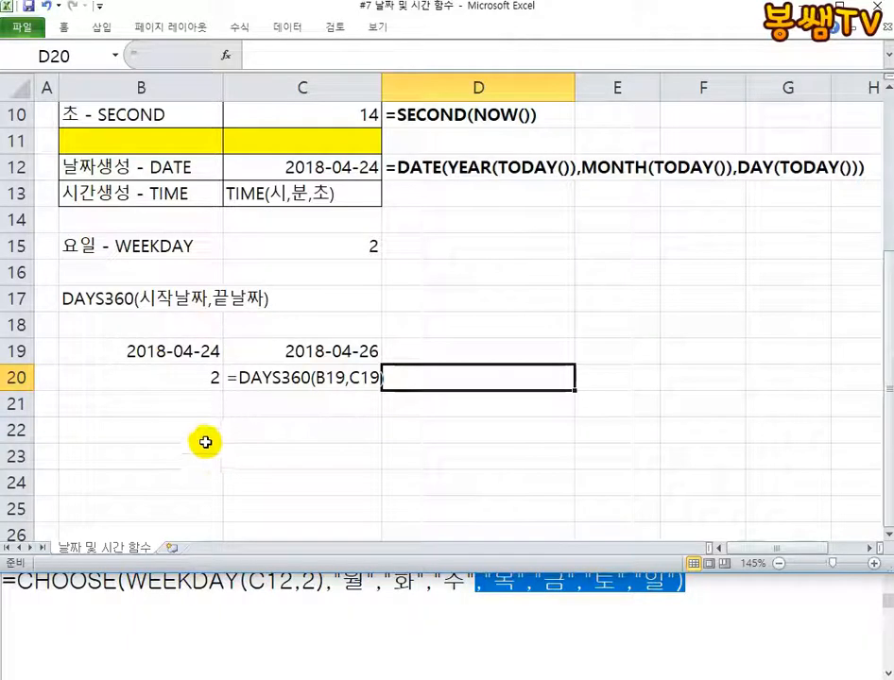
click(176, 441)
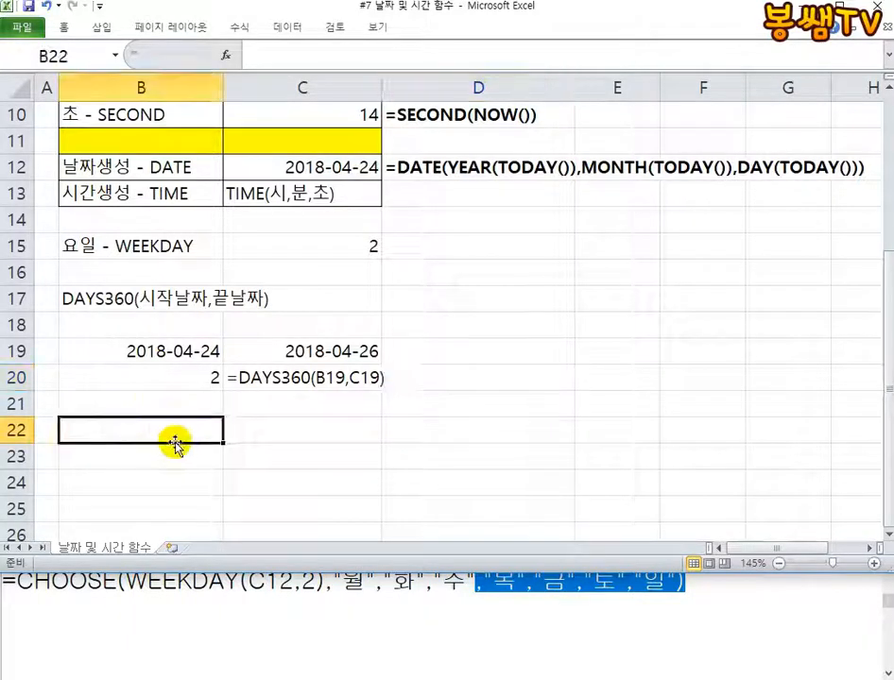
text(EDATE()
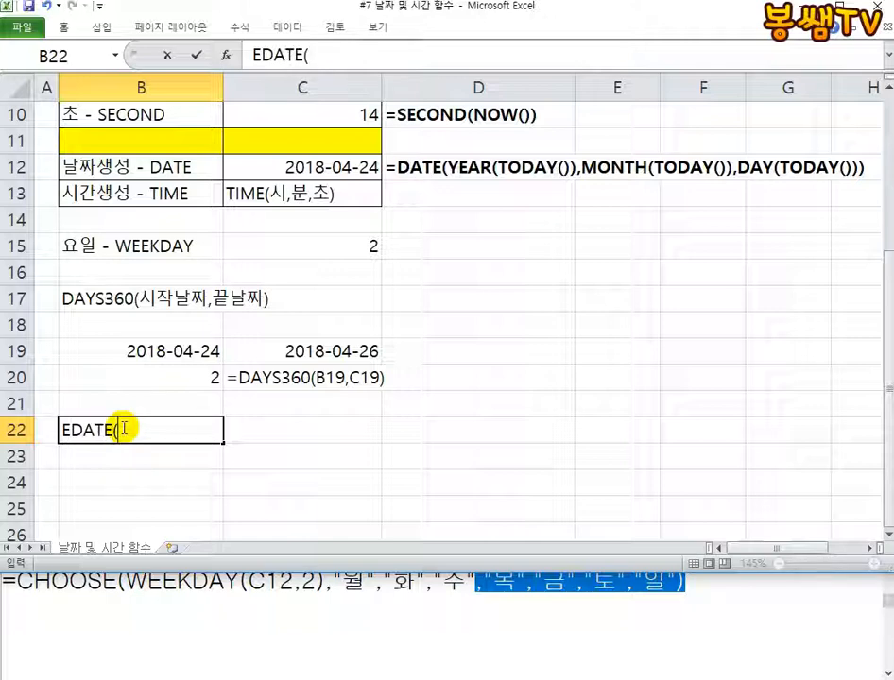
text(날짜값,)
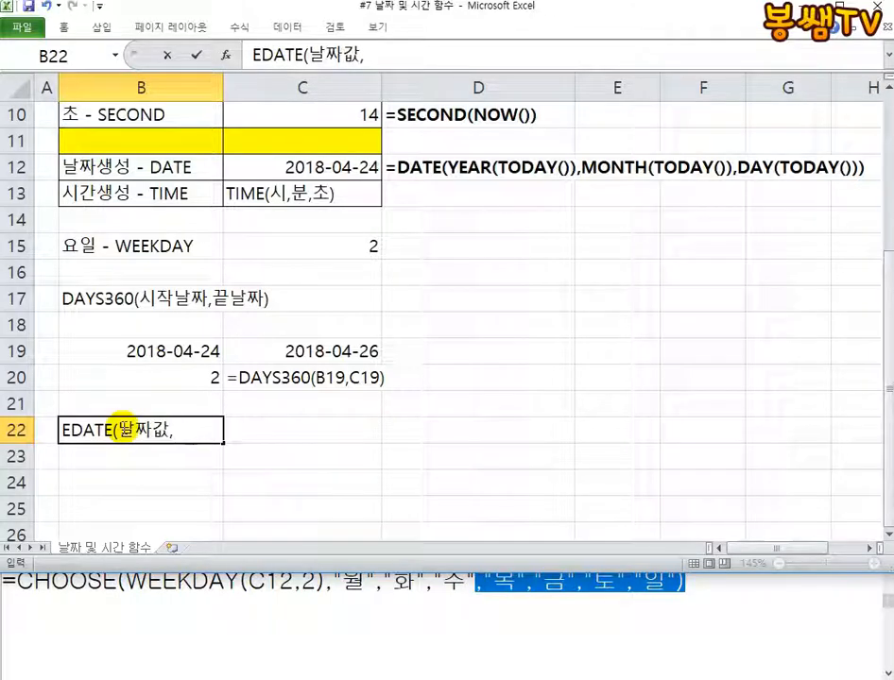
text(개월수))
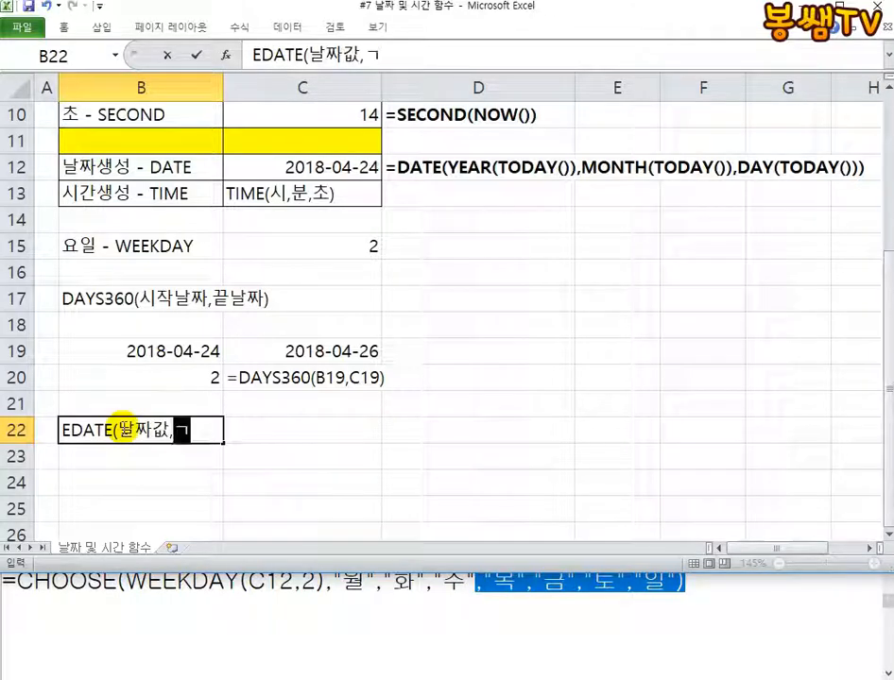
key(Return)
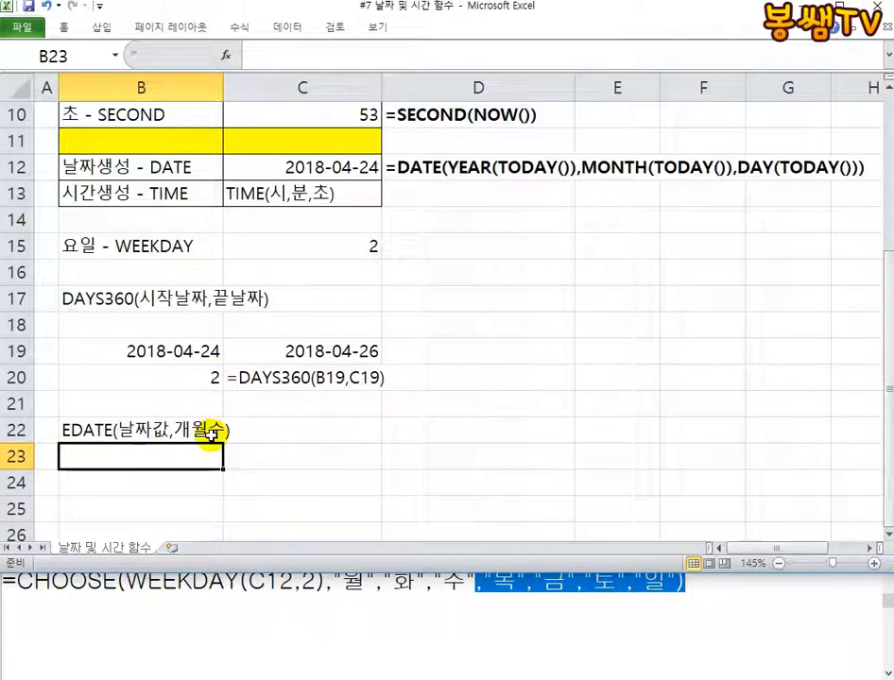
Widen column B to fit the EDATE note and enter the formula =EDATE(B19,1) in C22
click(309, 440)
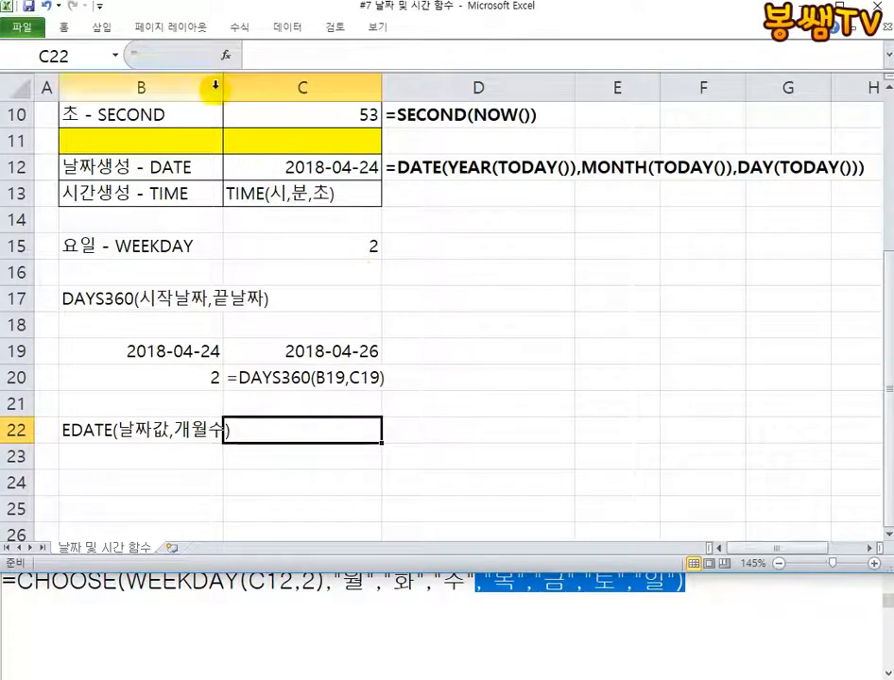
drag(223, 87, 248, 87)
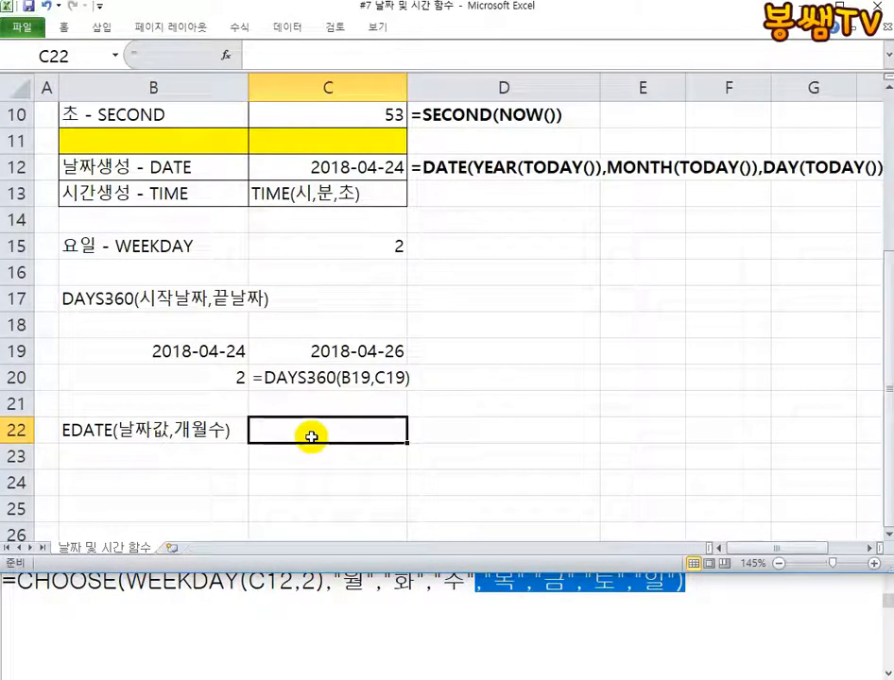
text(=EDATE)
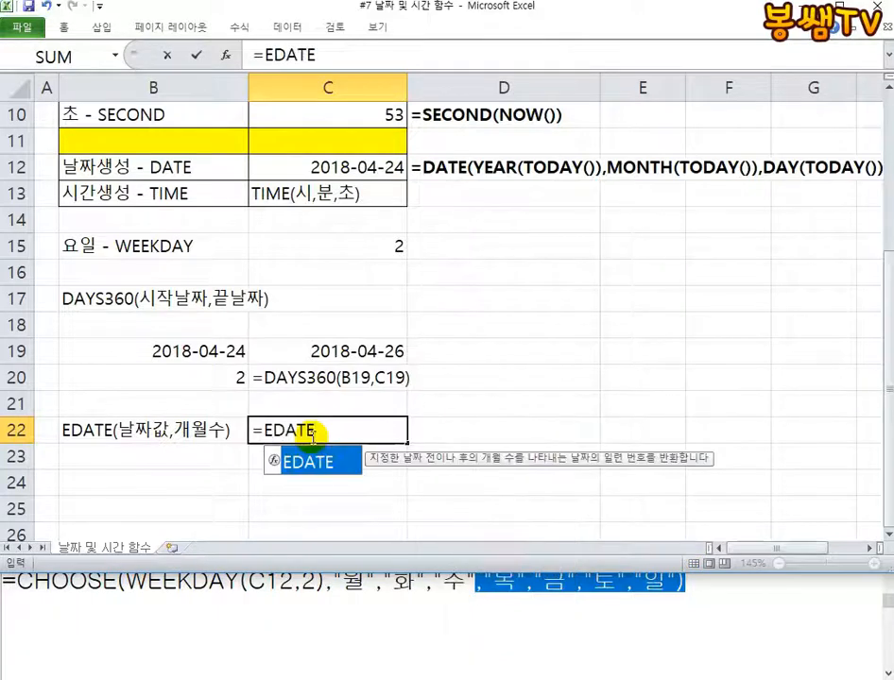
text(()
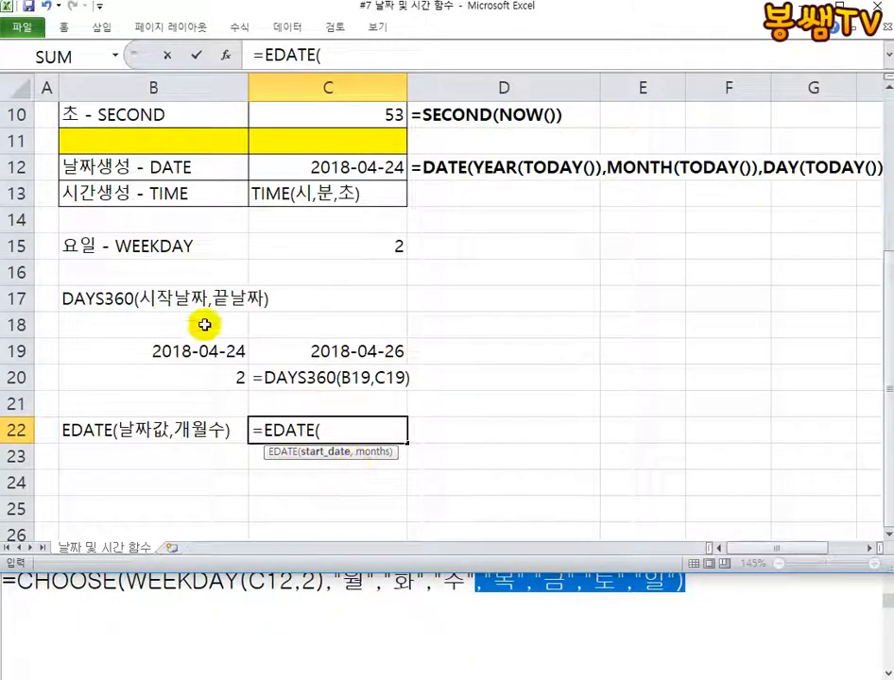
click(140, 353)
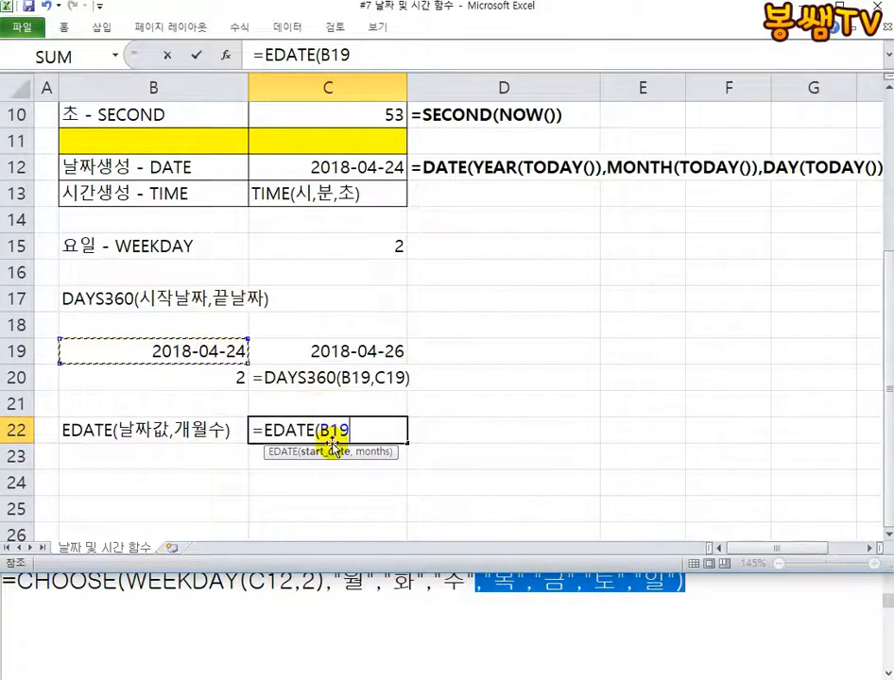
text(,1)
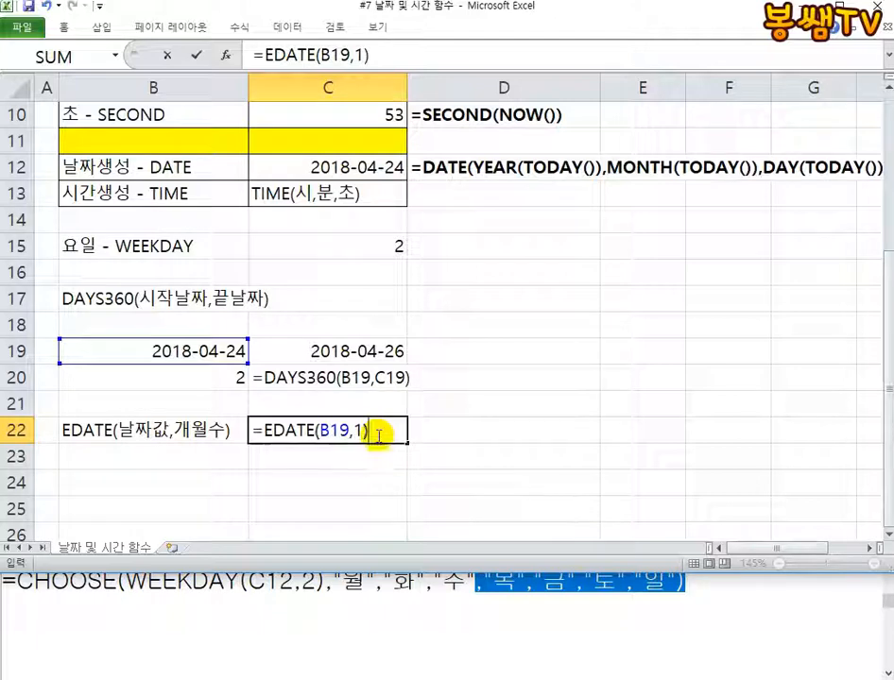
key(Return)
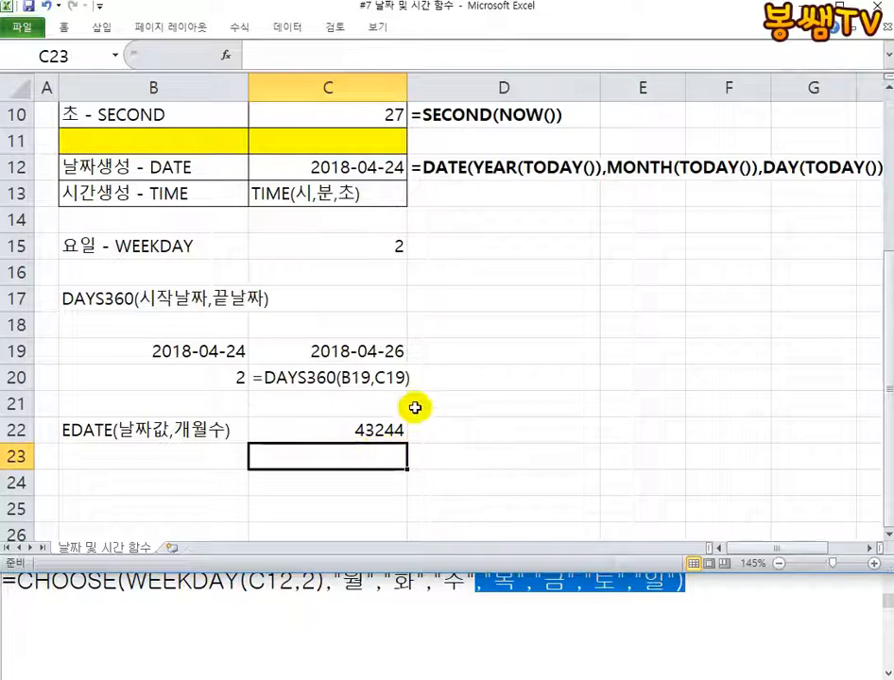
Format the EDATE result in C22 as a short date (간단한 날짜)
double_click(61, 26)
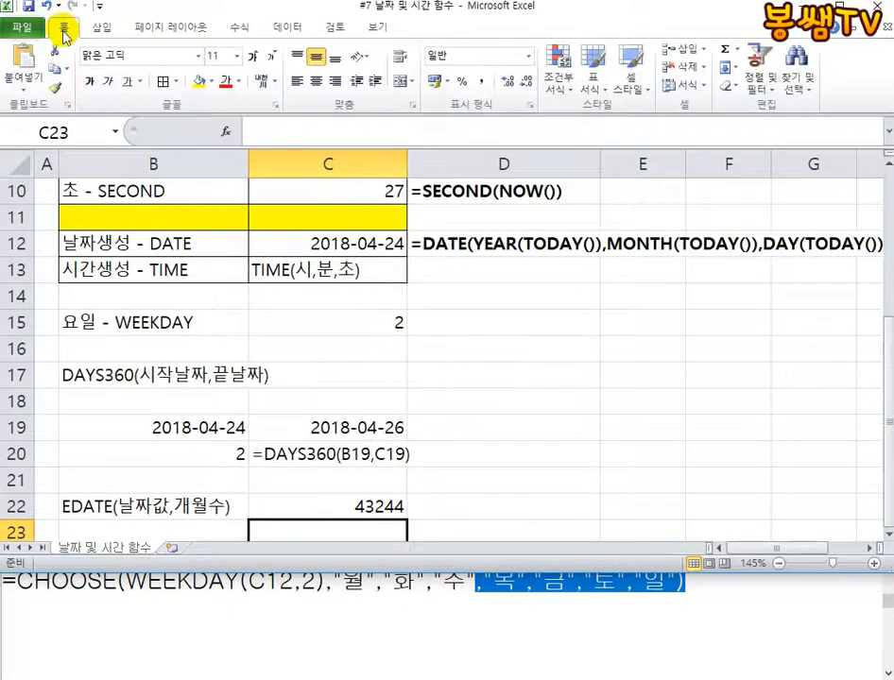
click(343, 515)
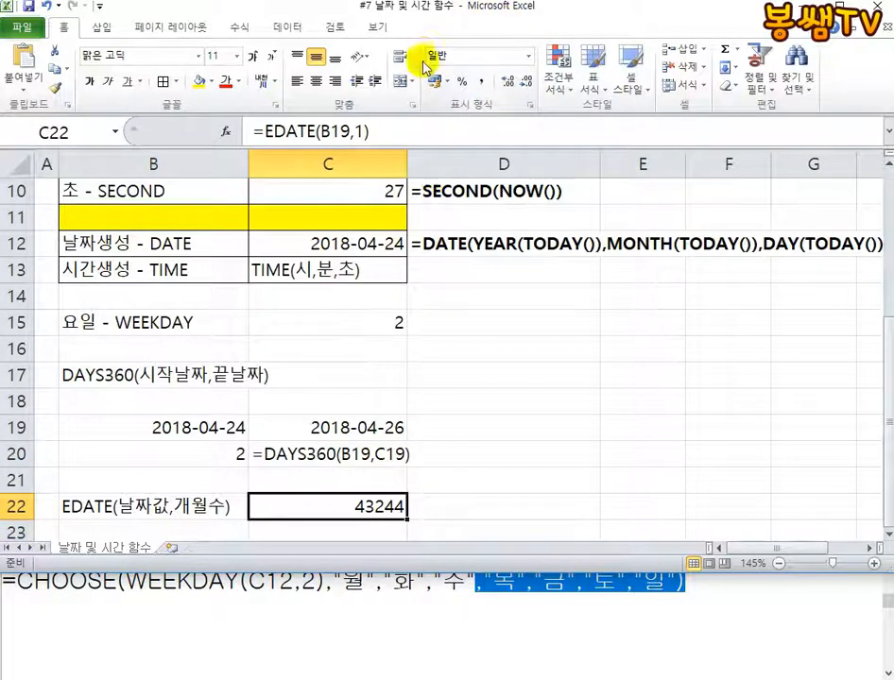
click(527, 55)
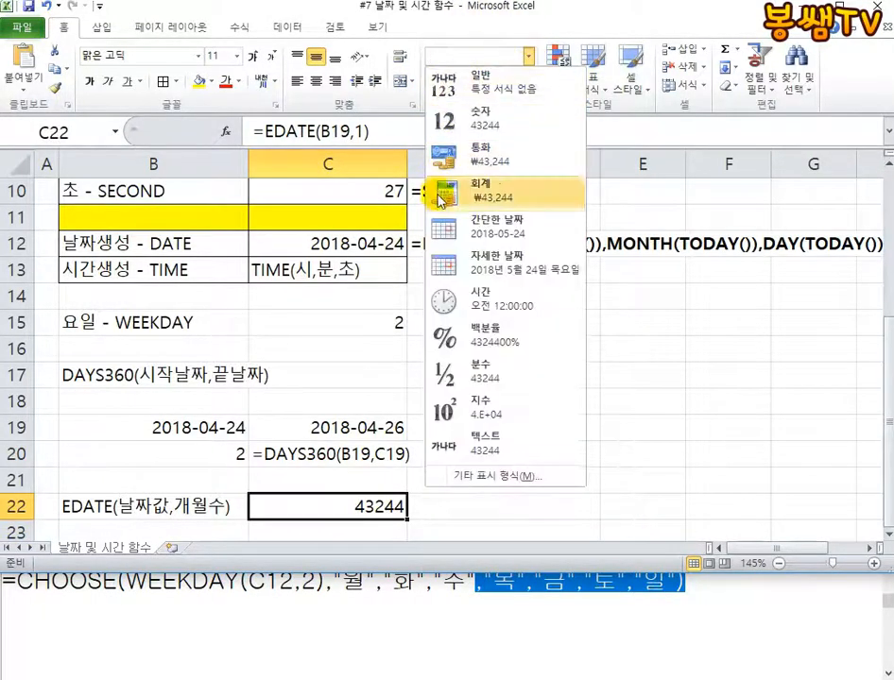
click(503, 224)
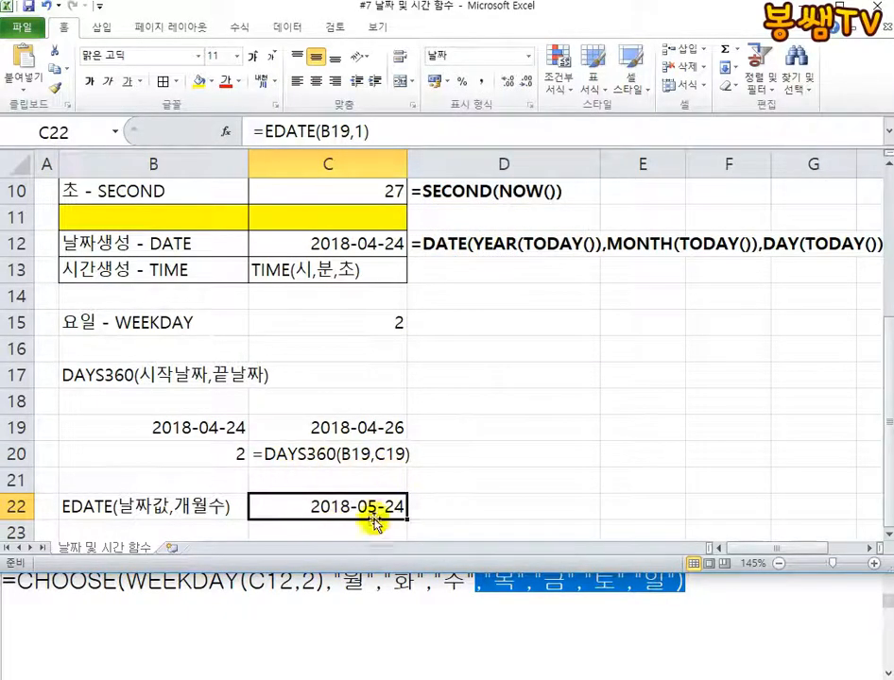
Enter the note 이상한 숫자로 나와요? 표시형식을 날짜로... in D22
click(470, 506)
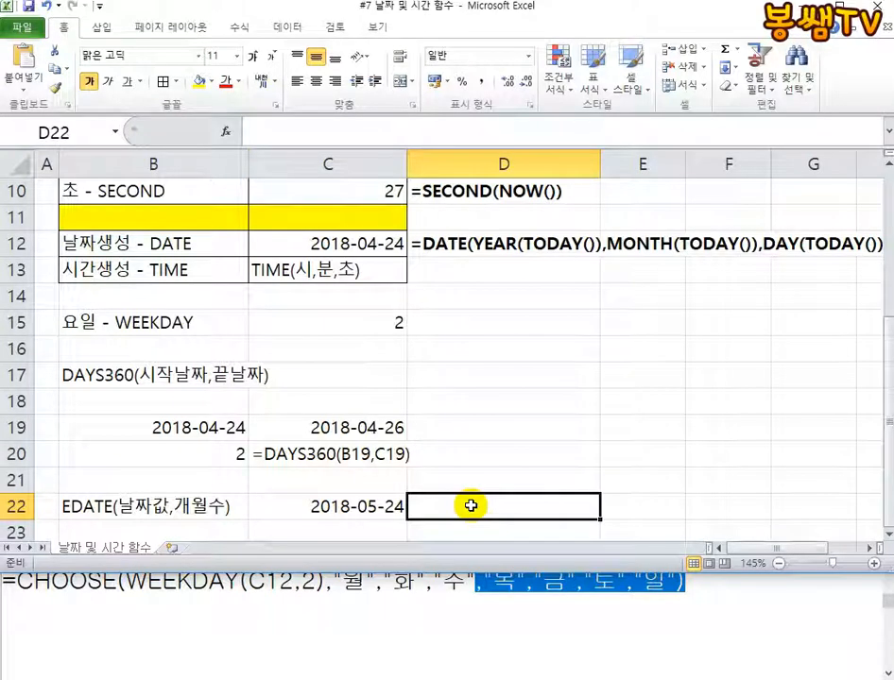
text(DLT)
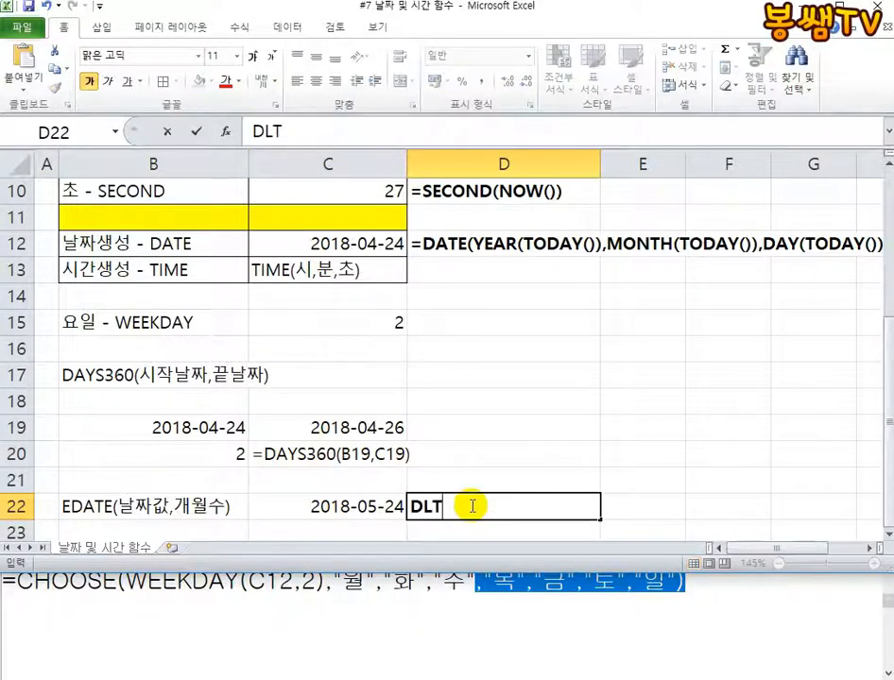
key(BackSpace)
key(BackSpace)
key(BackSpace)
key(Hangul)
text(이상한 숫자로)
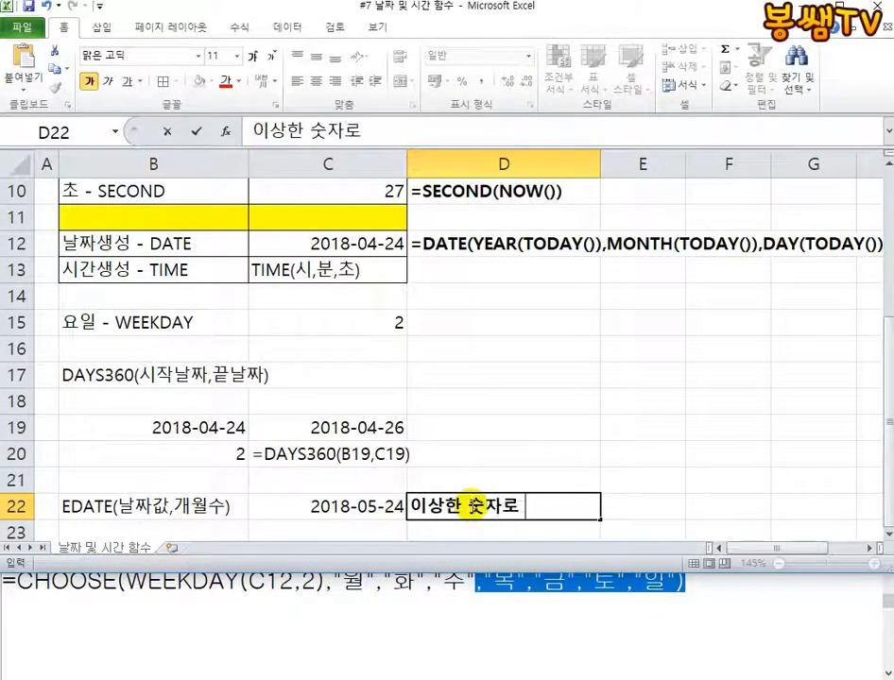
text( 나와요?)
text( 표시형식을 ㄴ)
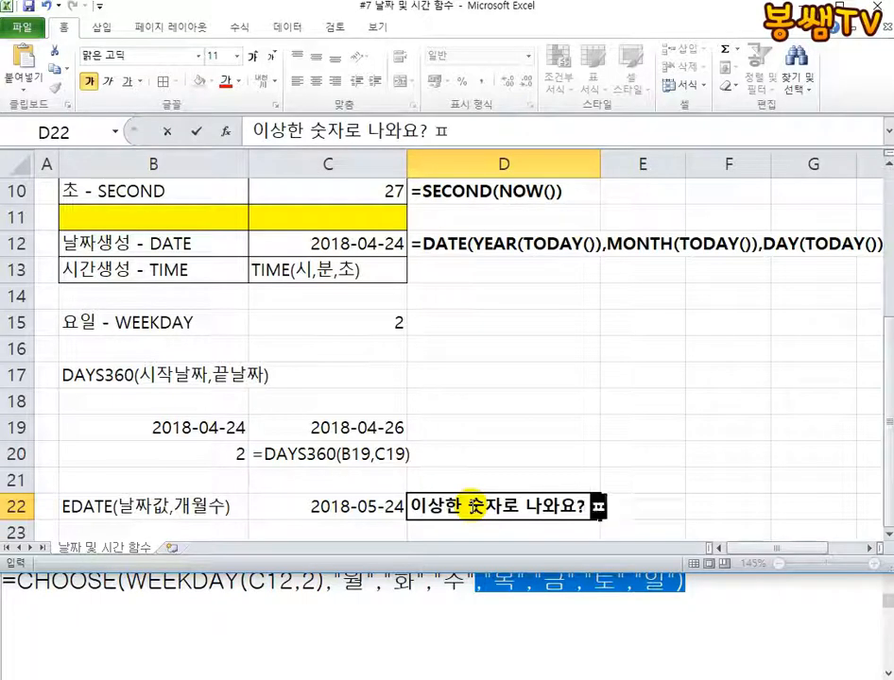
text(날짜로...)
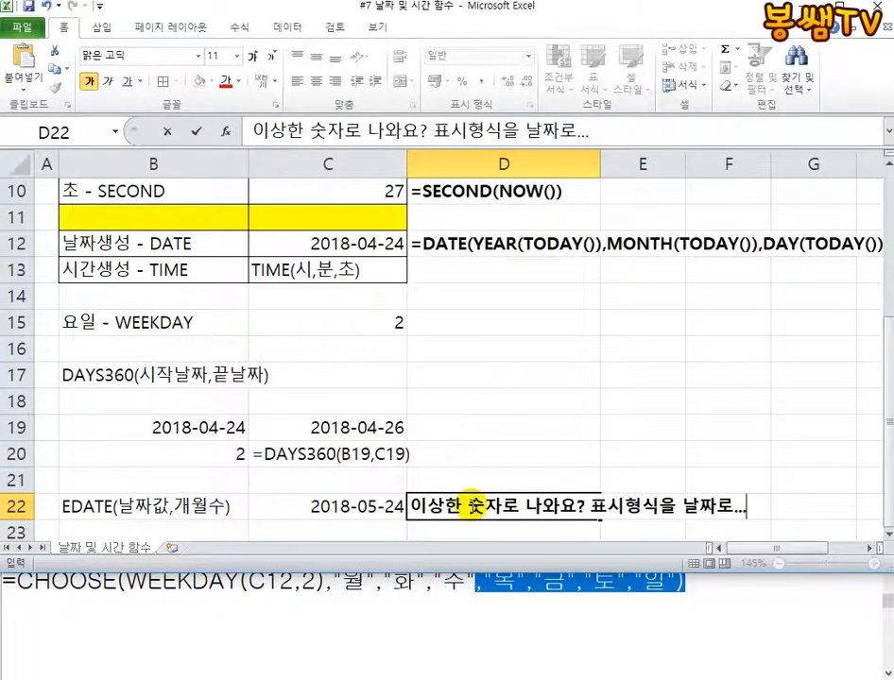
key(Return)
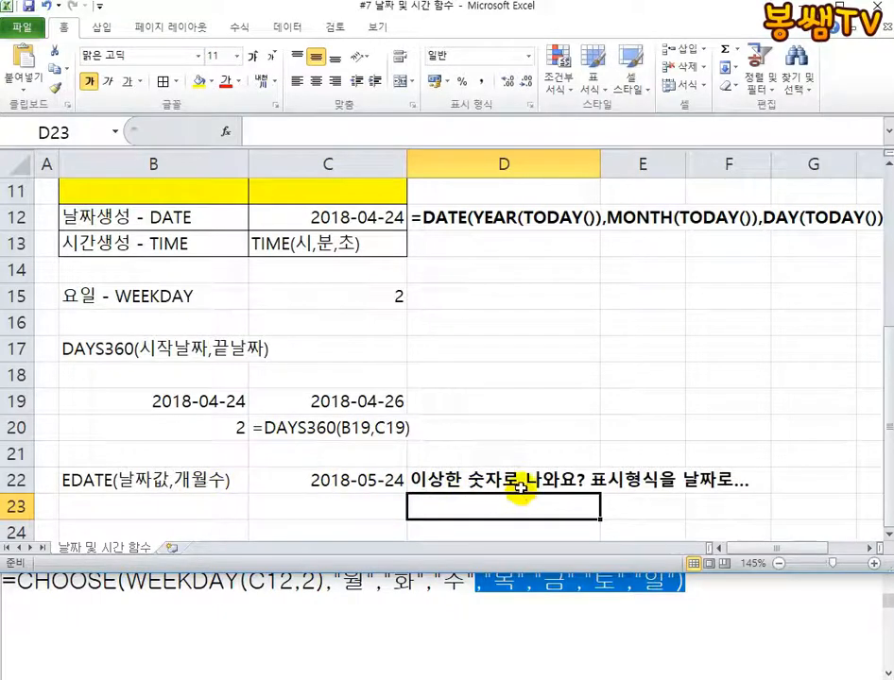
Change the font colour of the note in D22 to red
click(515, 484)
right_click(515, 485)
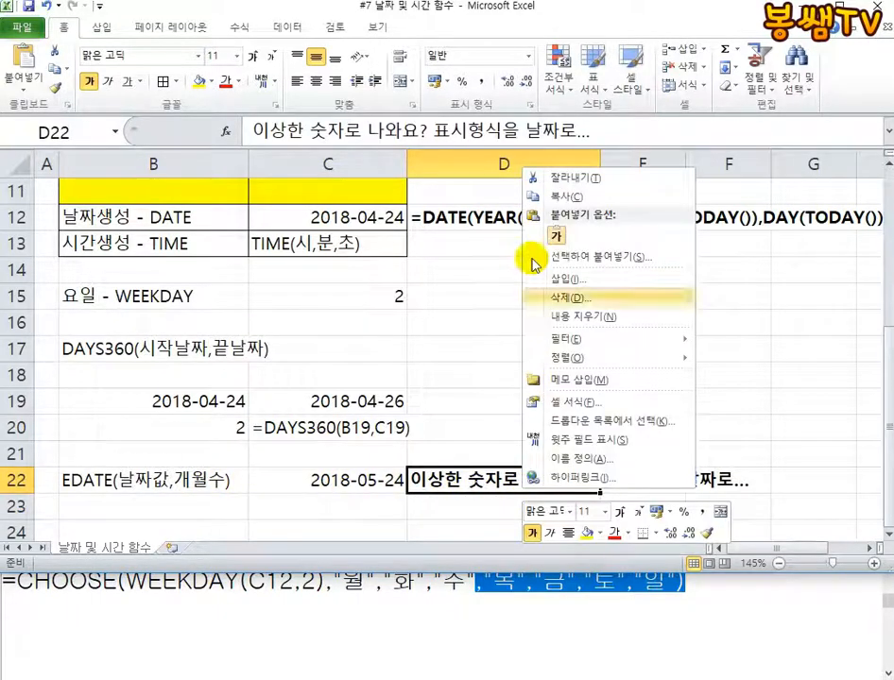
click(614, 535)
click(515, 431)
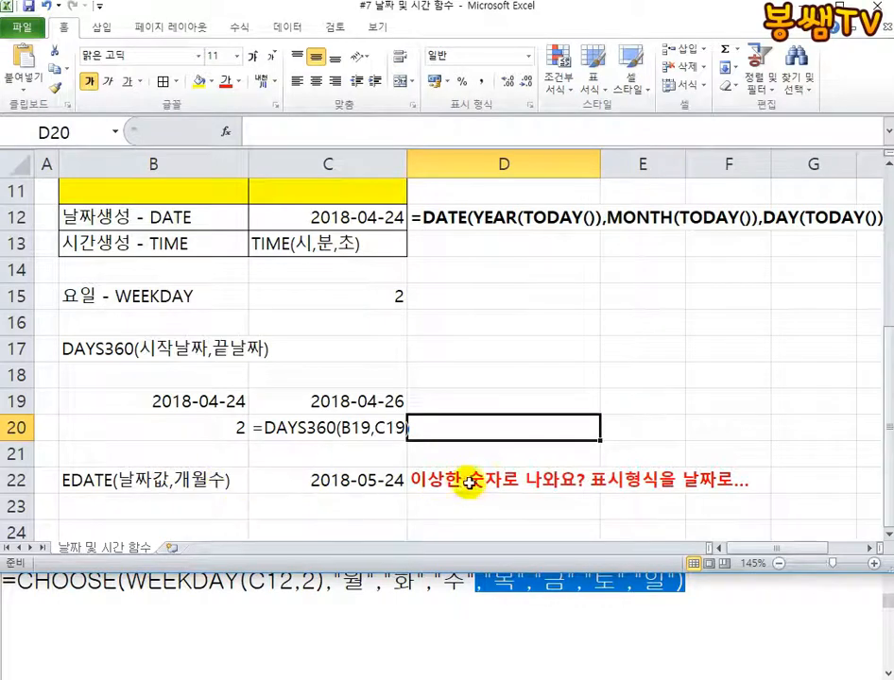
Change the months argument of the EDATE formula in C22 to -1 so it reads =EDATE(B19,-1)
click(324, 482)
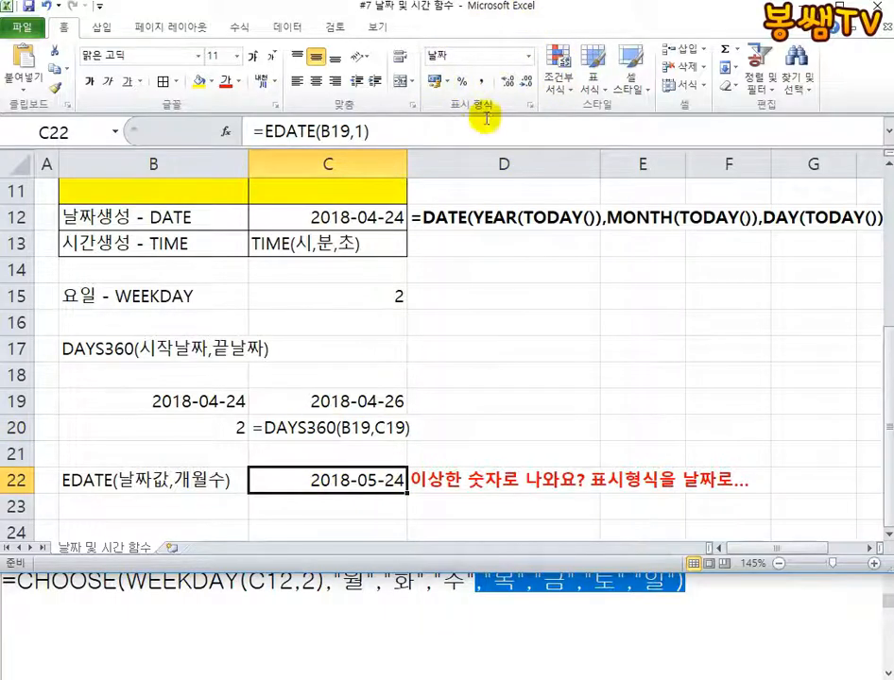
click(157, 507)
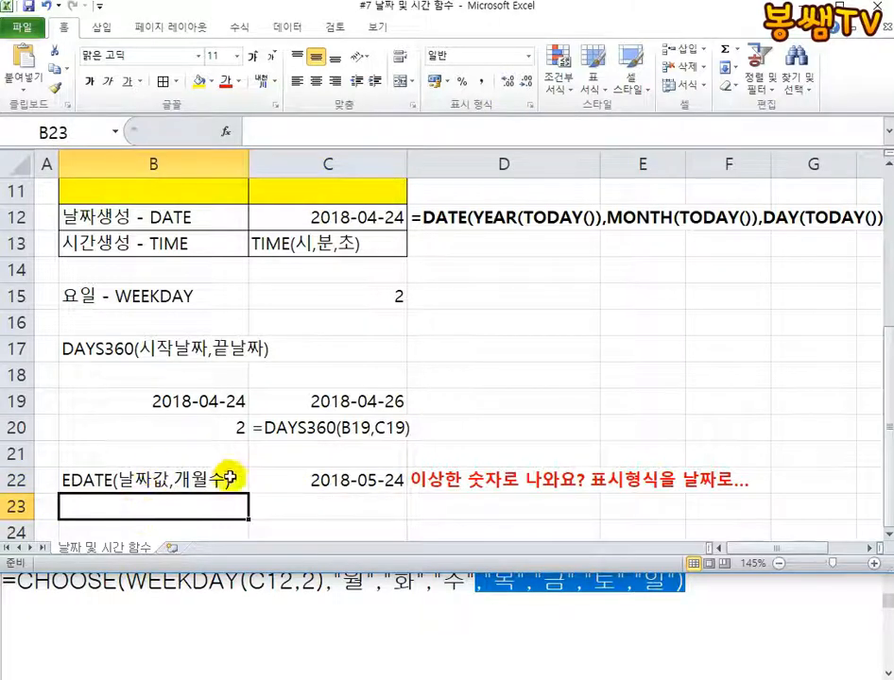
click(342, 480)
double_click(359, 480)
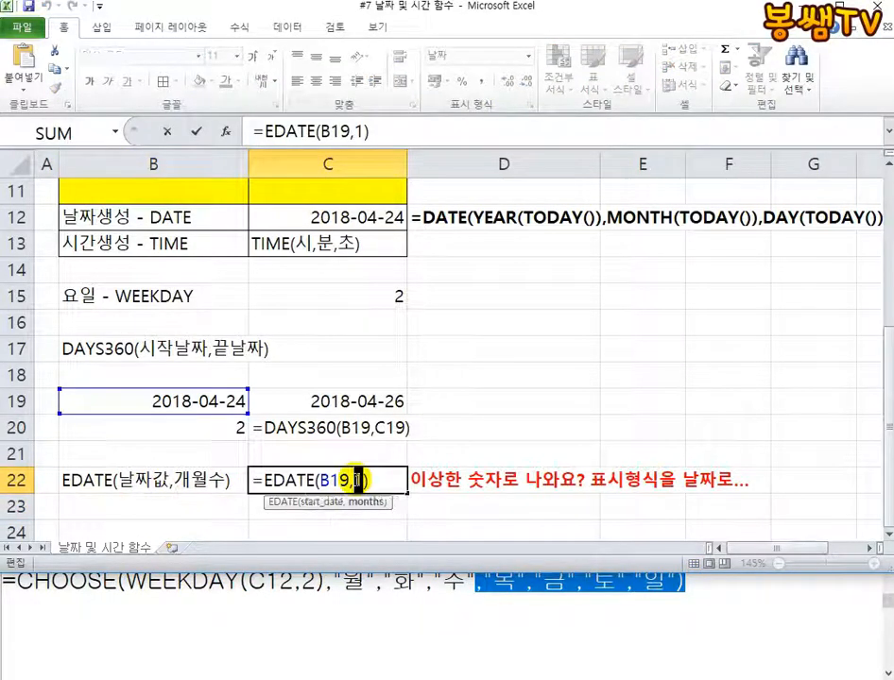
text(-1)
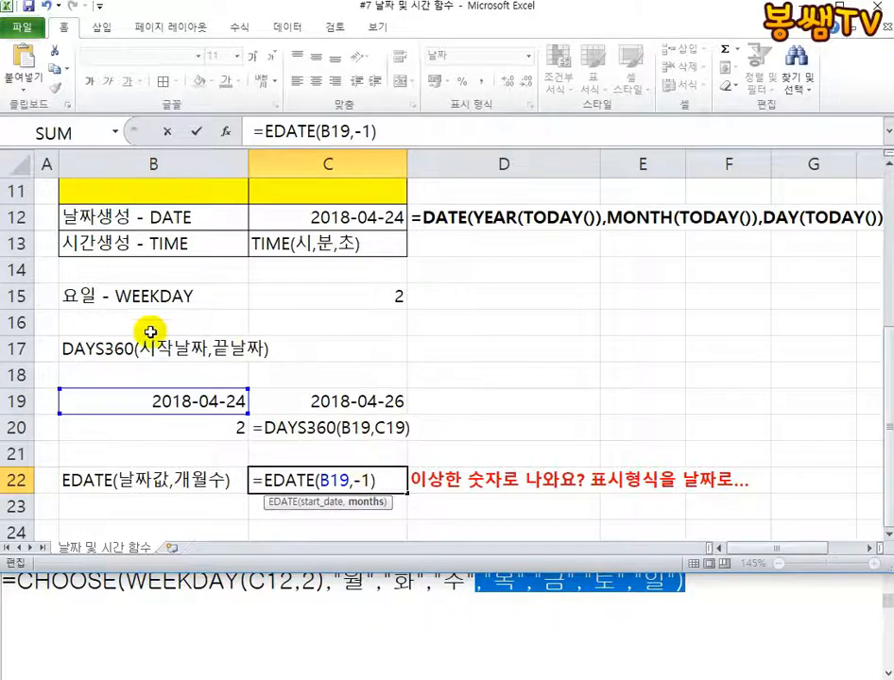
key(Return)
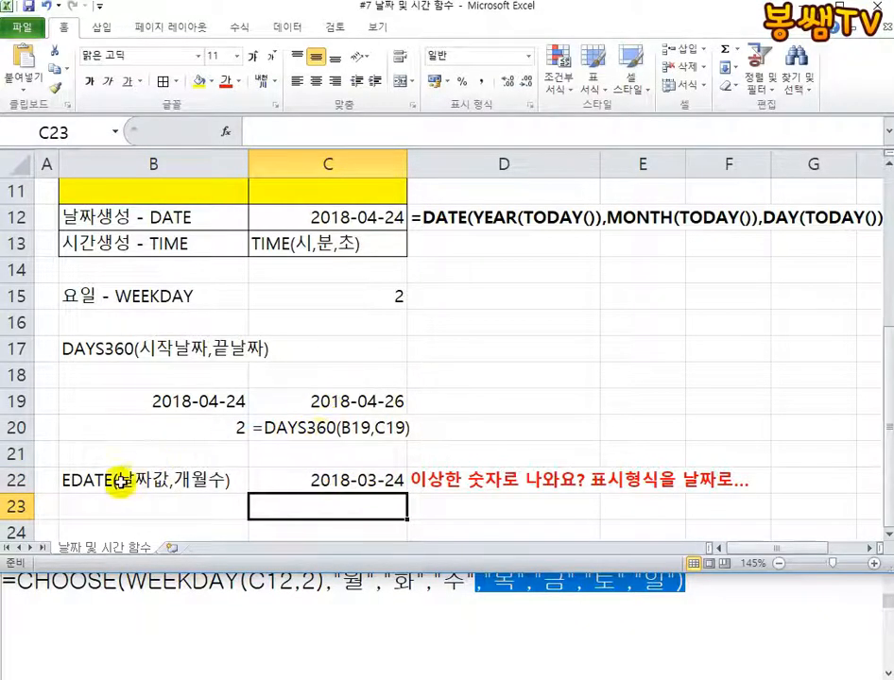
scroll(193, 501, up, 2)
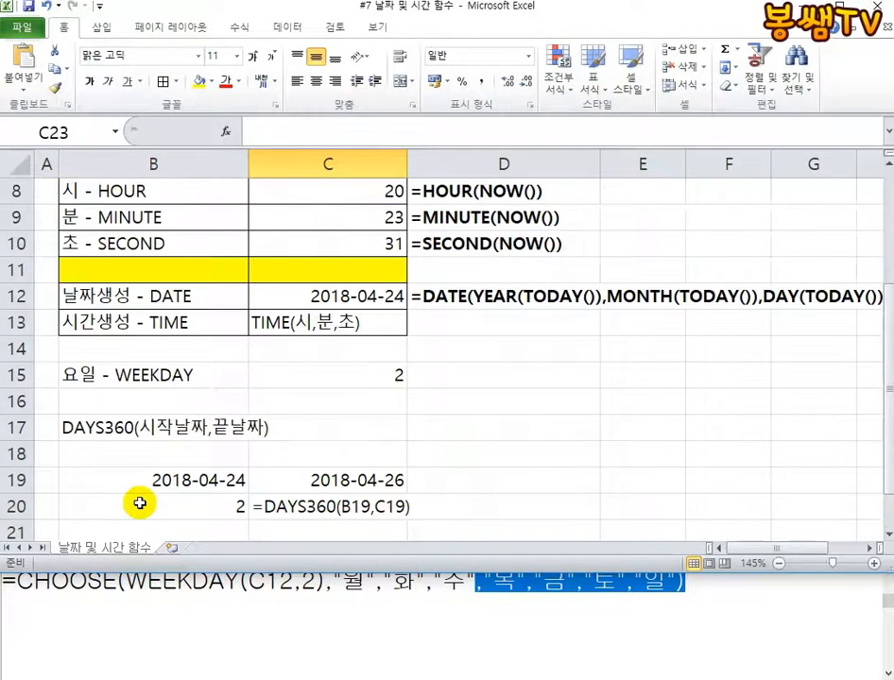
scroll(140, 503, down, 2)
scroll(140, 503, up, 1)
scroll(139, 504, down, 1)
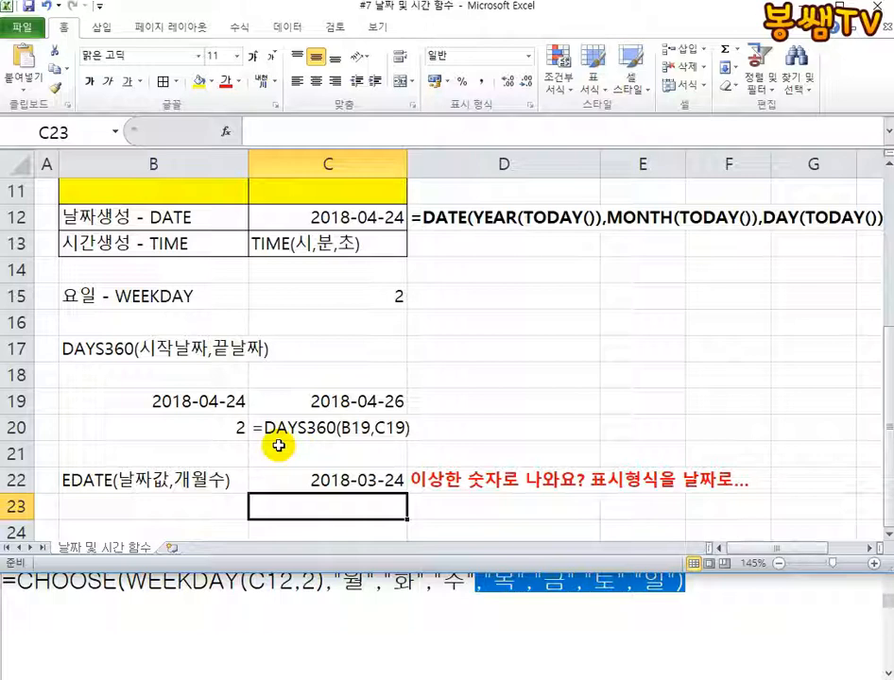
Enter the syntax label WORKDAY(날짜값,일수) in B24, below the EDATE row
scroll(236, 444, down, 1)
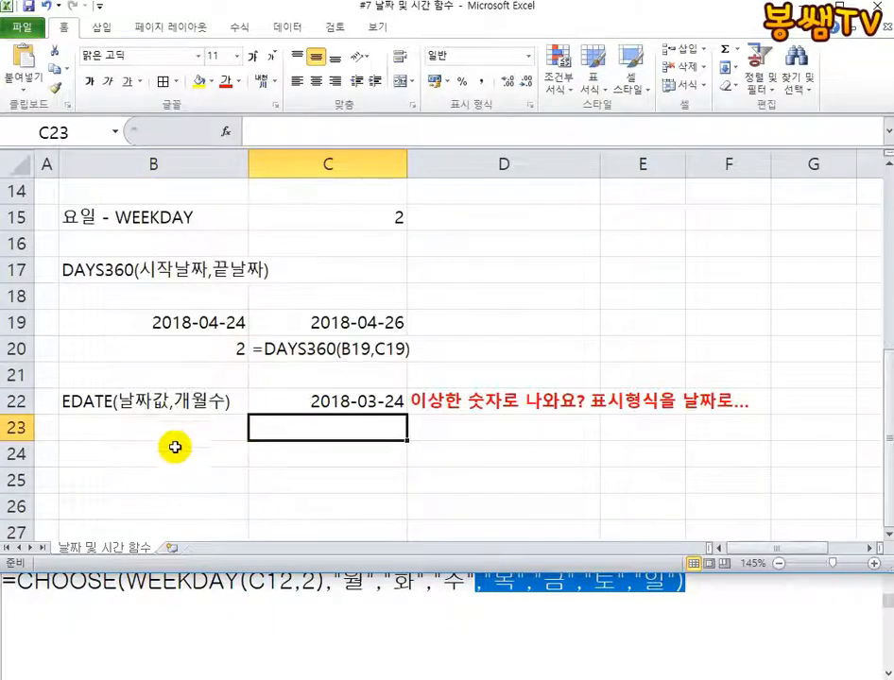
click(152, 465)
text(=)
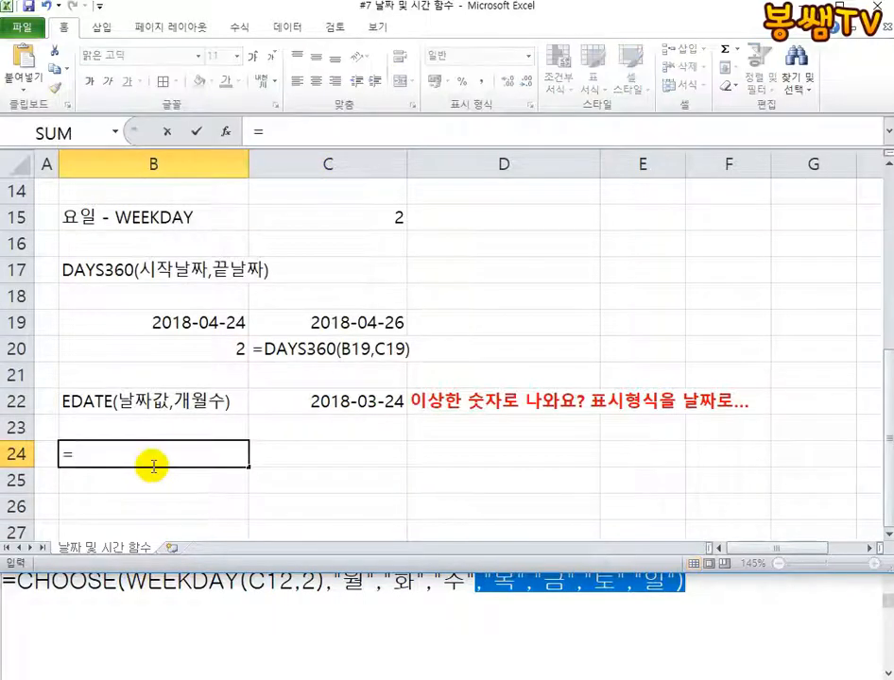
text(재가)
key(BackSpace)
key(BackSpace)
key(BackSpace)
key(BackSpace)
text(W)
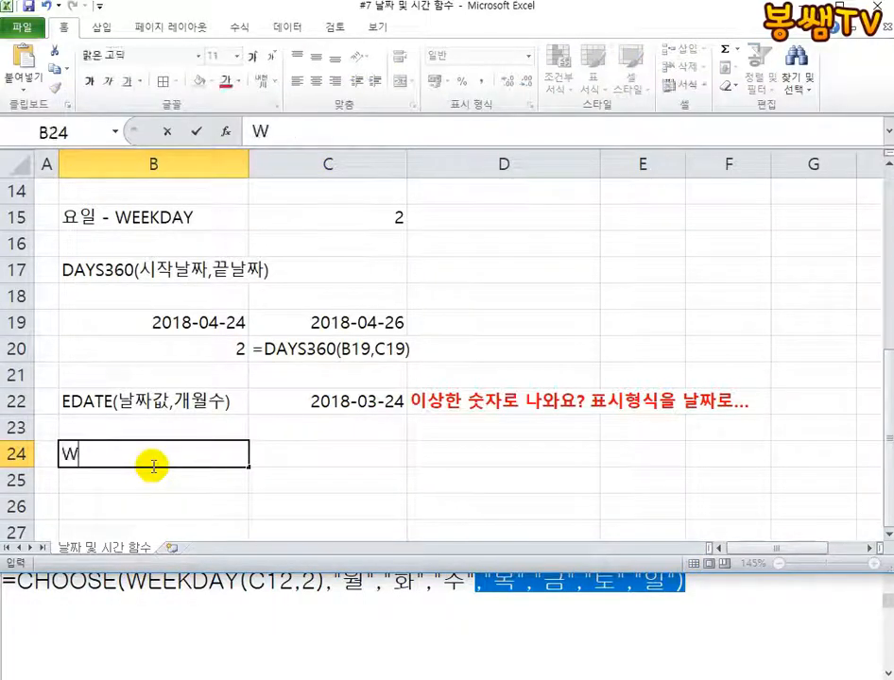
text(ORKDAY)
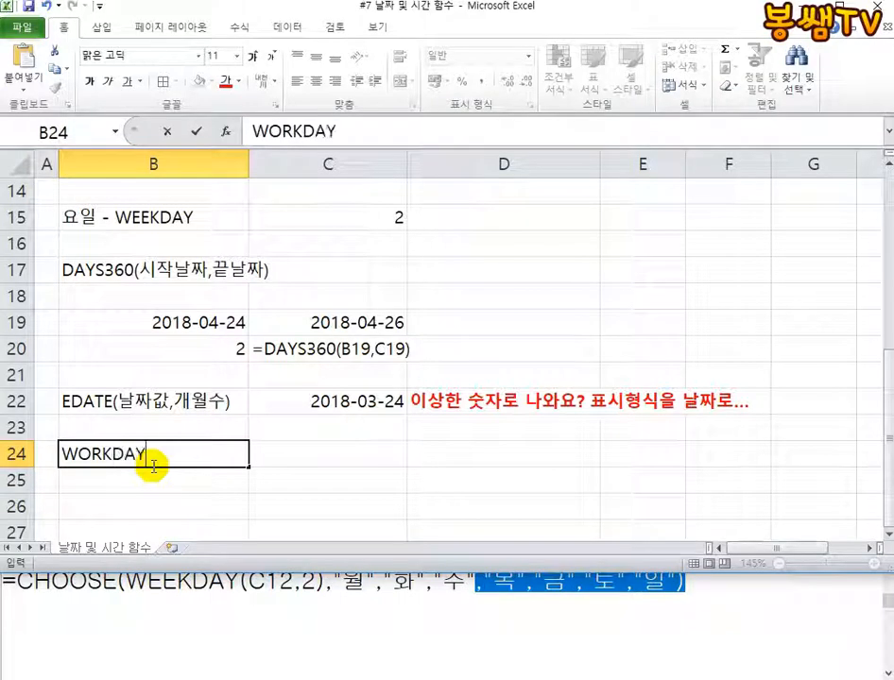
text((날)
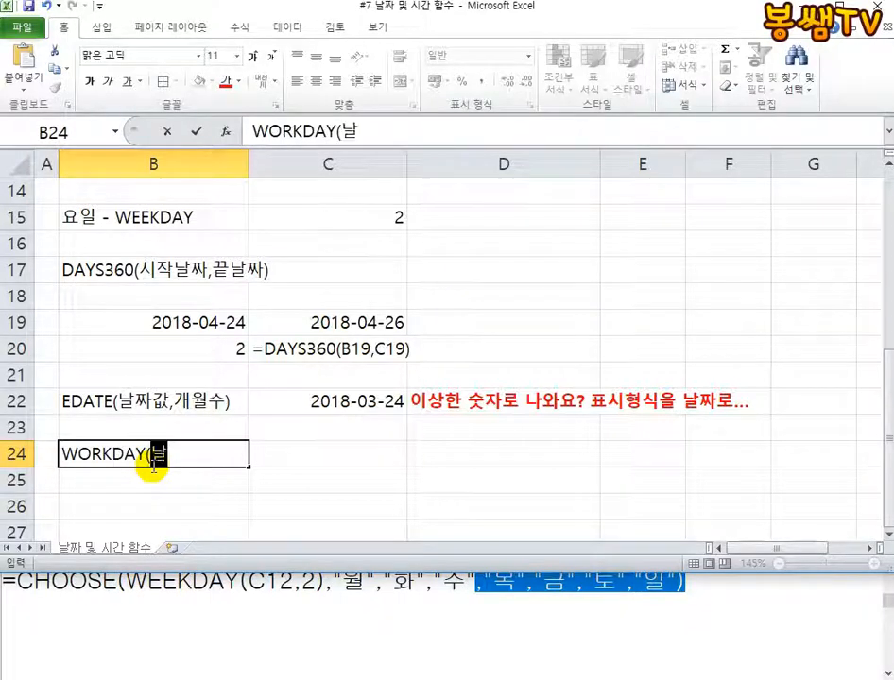
text(짜갑)
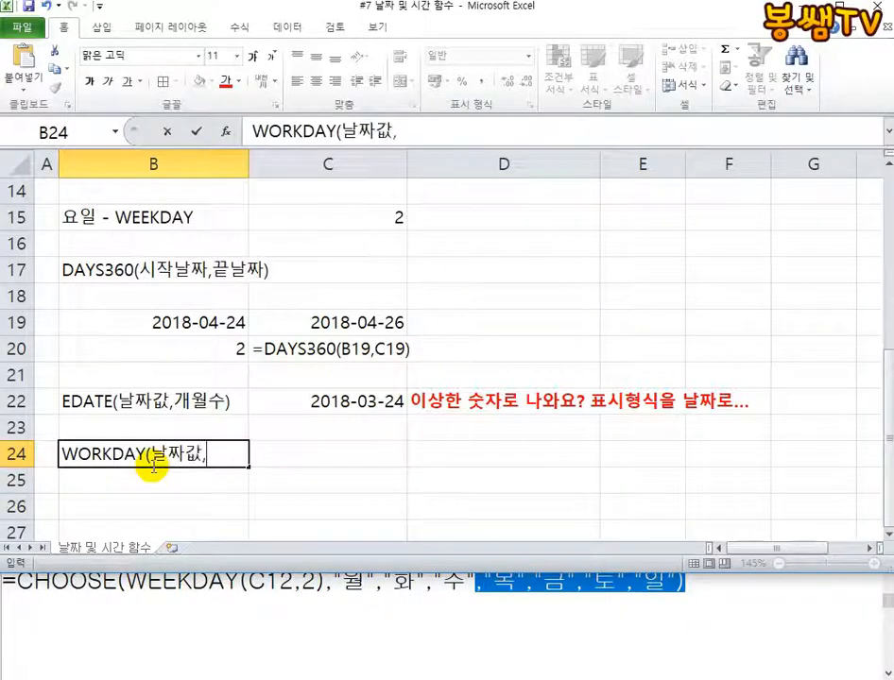
text(,일수))
key(Tab)
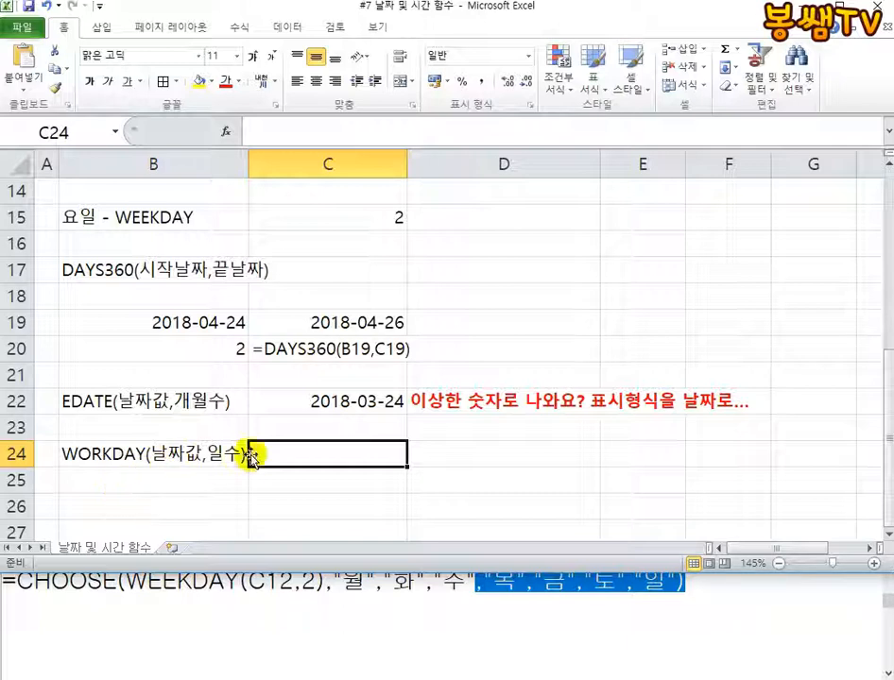
Enter the formula =WORKDAY(B19,10) in C24 beside the WORKDAY label
text(=)
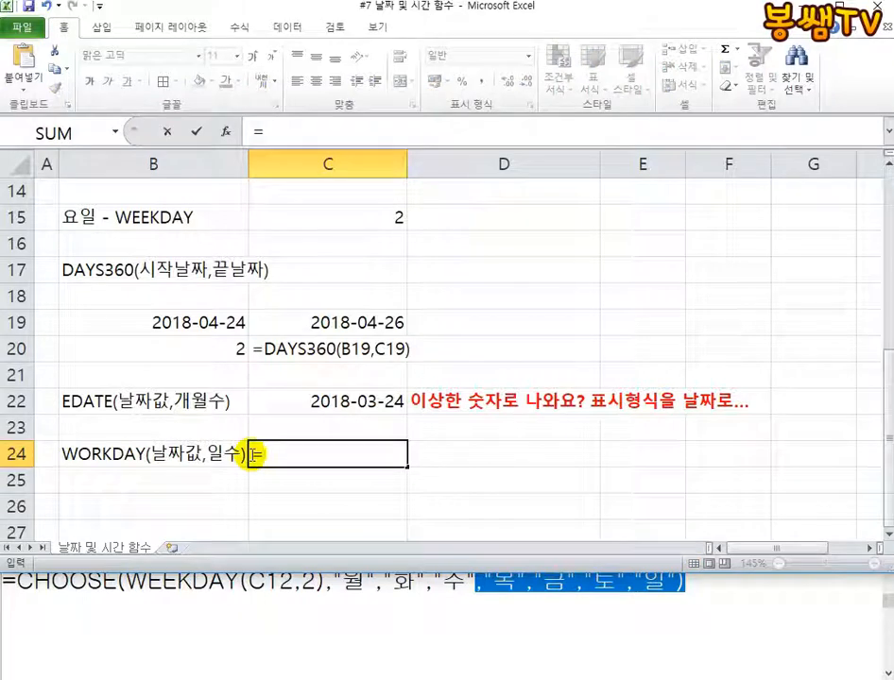
text(ㅇㅁ)
key(BackSpace)
key(BackSpace)
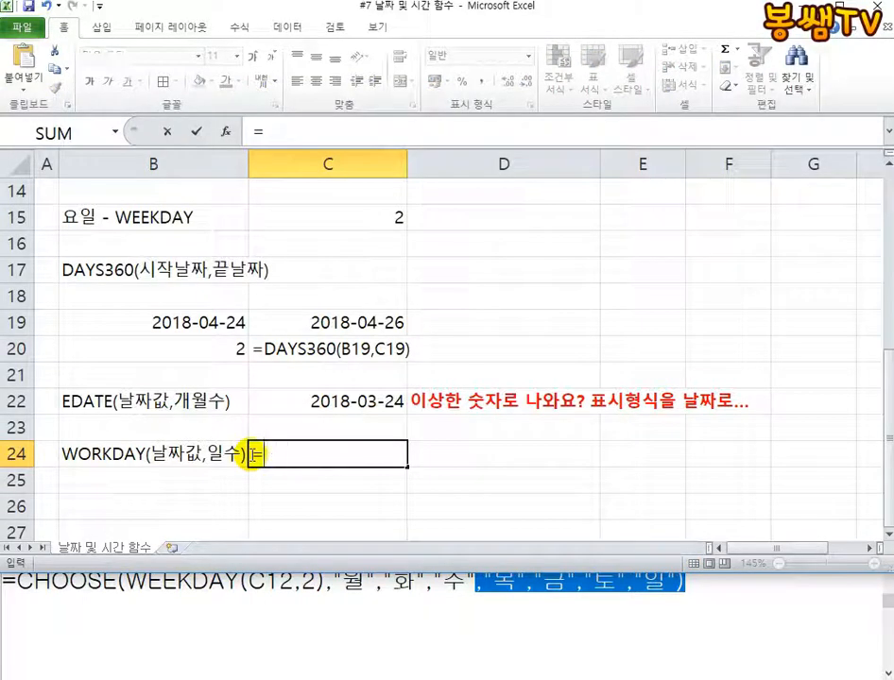
text(ㅈ)
key(BackSpace)
text(WORK)
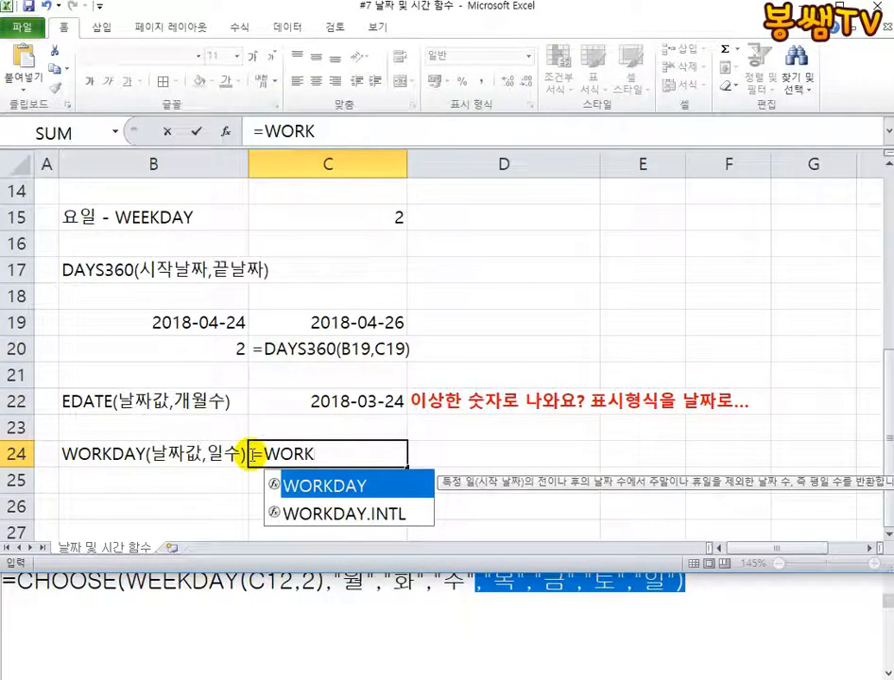
text(DAY()
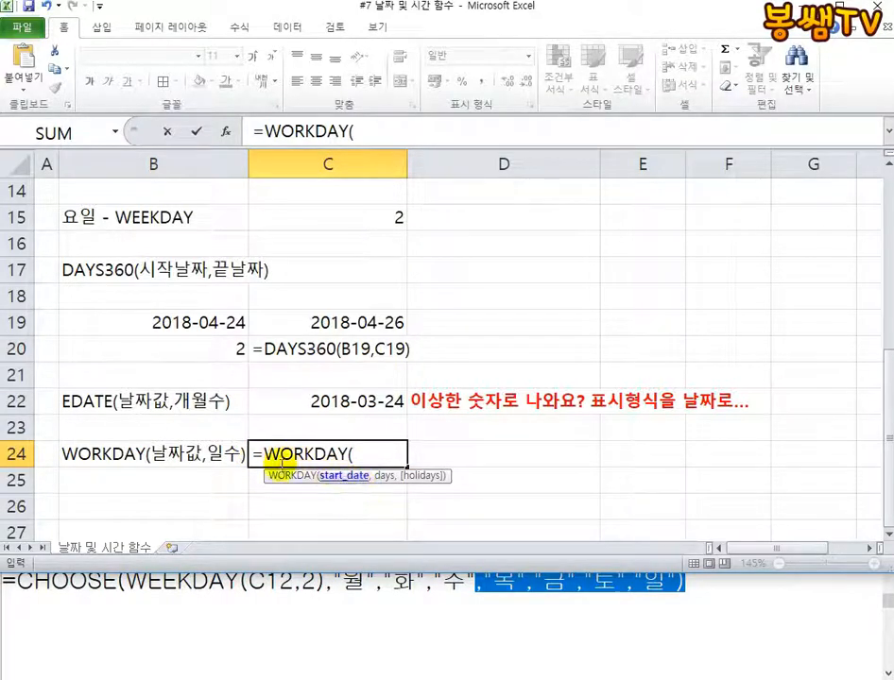
click(129, 326)
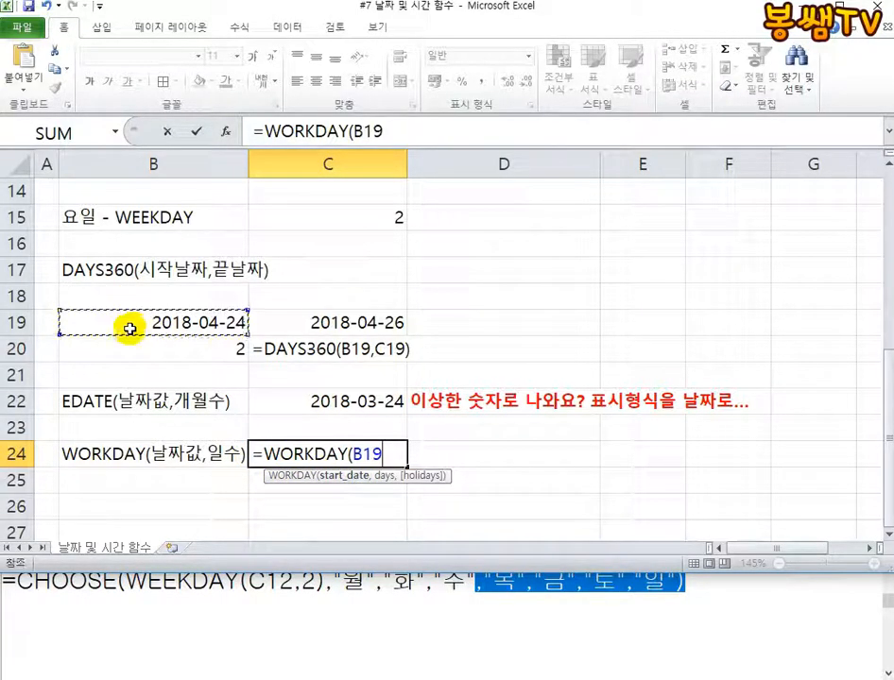
text(,10)
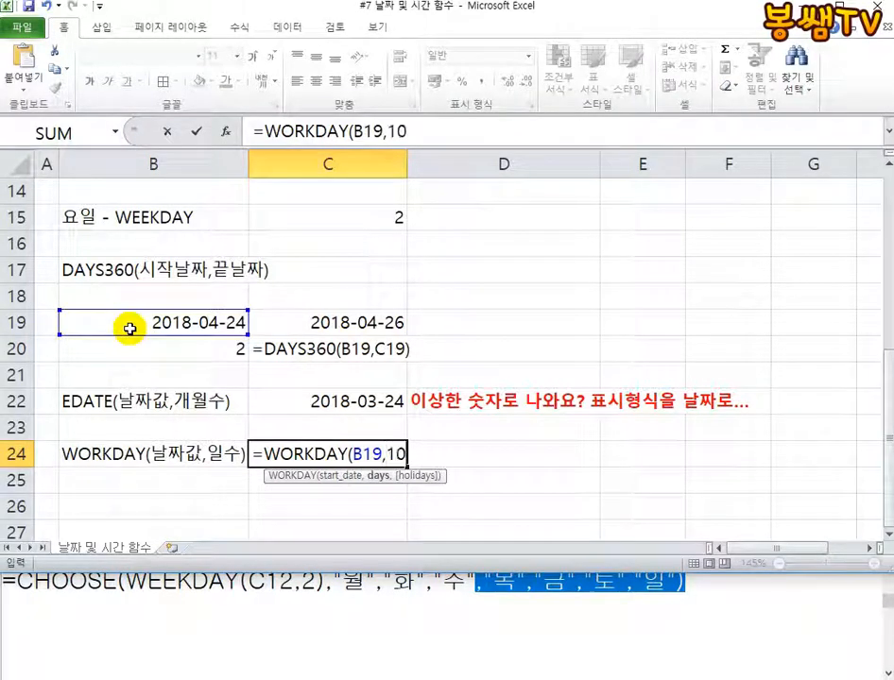
text())
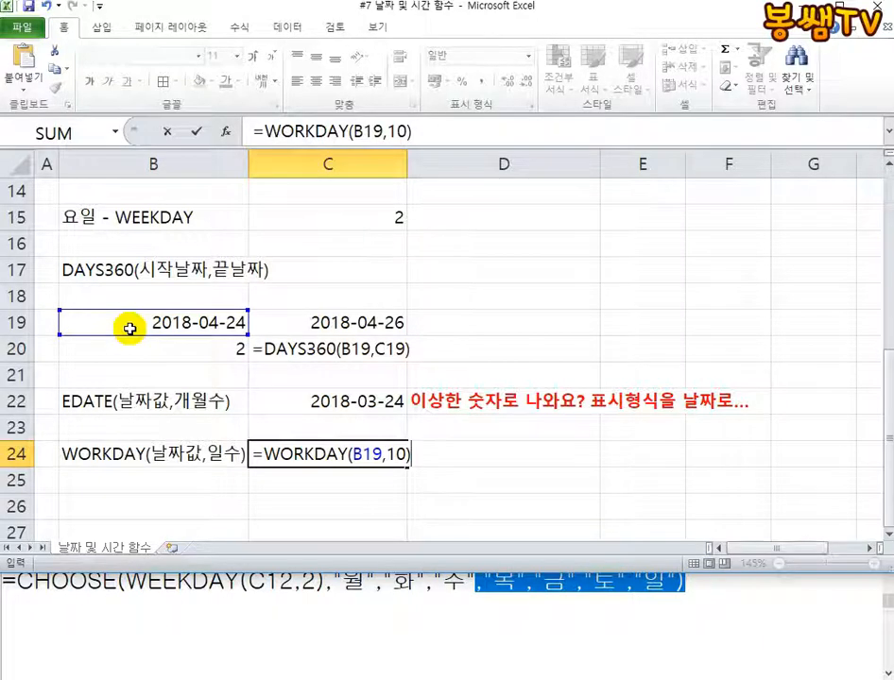
key(Return)
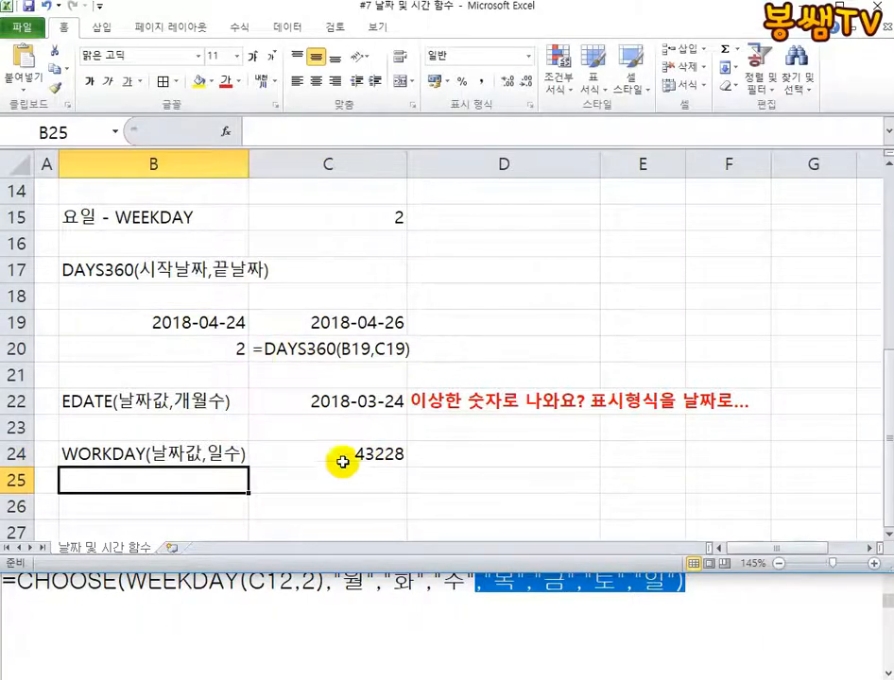
Copy the red date-format note from D22 to D24 beside the WORKDAY result
click(473, 395)
key(ctrl+c)
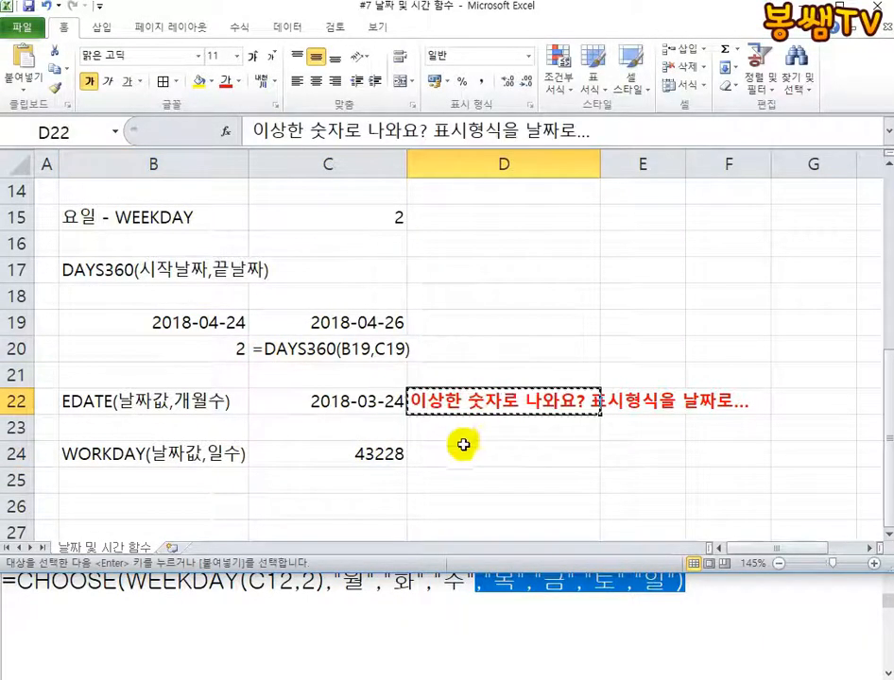
click(463, 444)
key(ctrl+v)
click(428, 483)
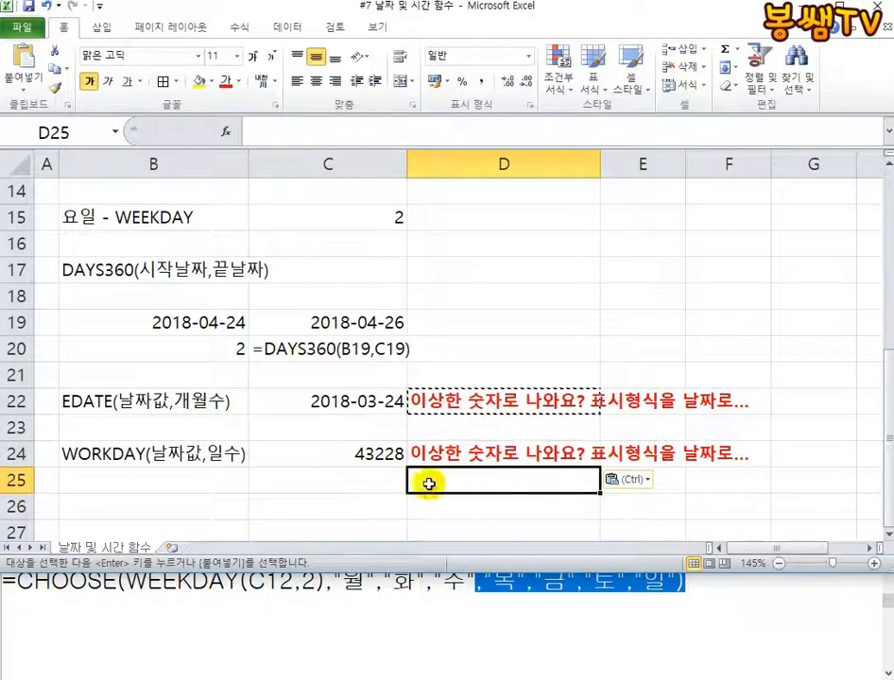
key(Escape)
Format the WORKDAY result in C24 as a short date (간단한 날짜) and review the formula's arguments in the cell
click(364, 458)
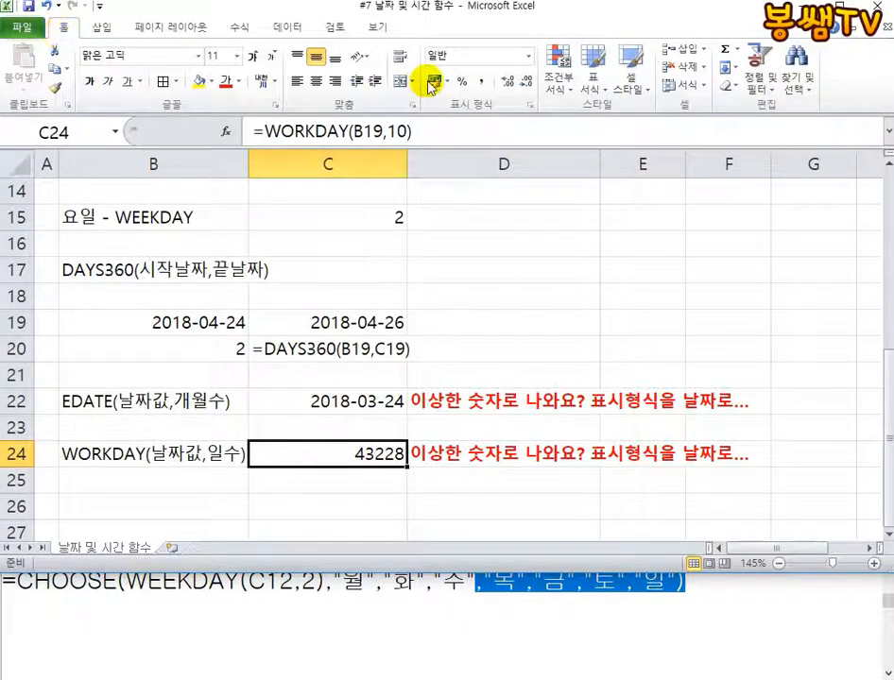
click(526, 56)
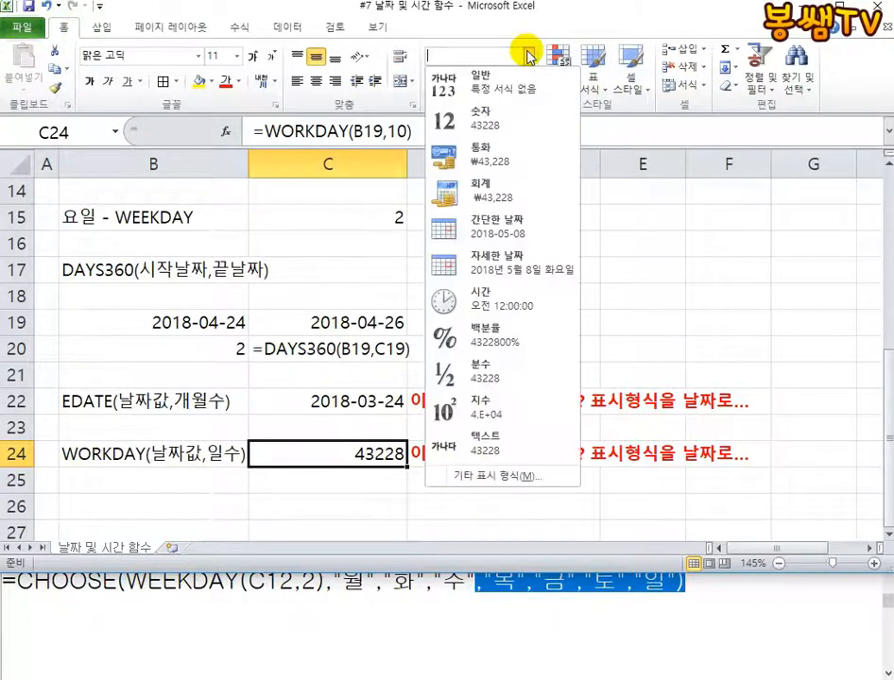
click(479, 228)
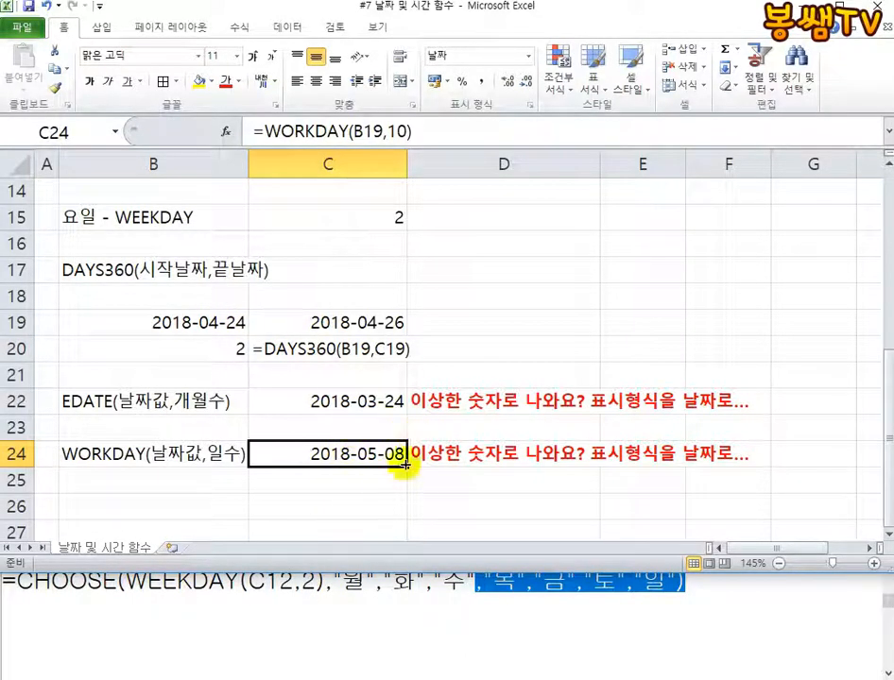
double_click(348, 456)
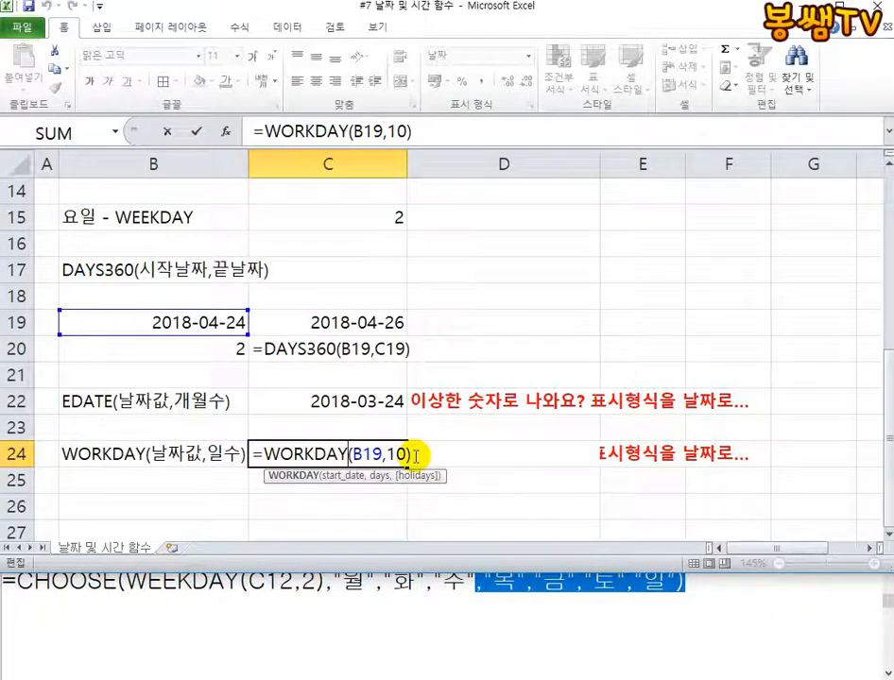
key(ctrl+Return)
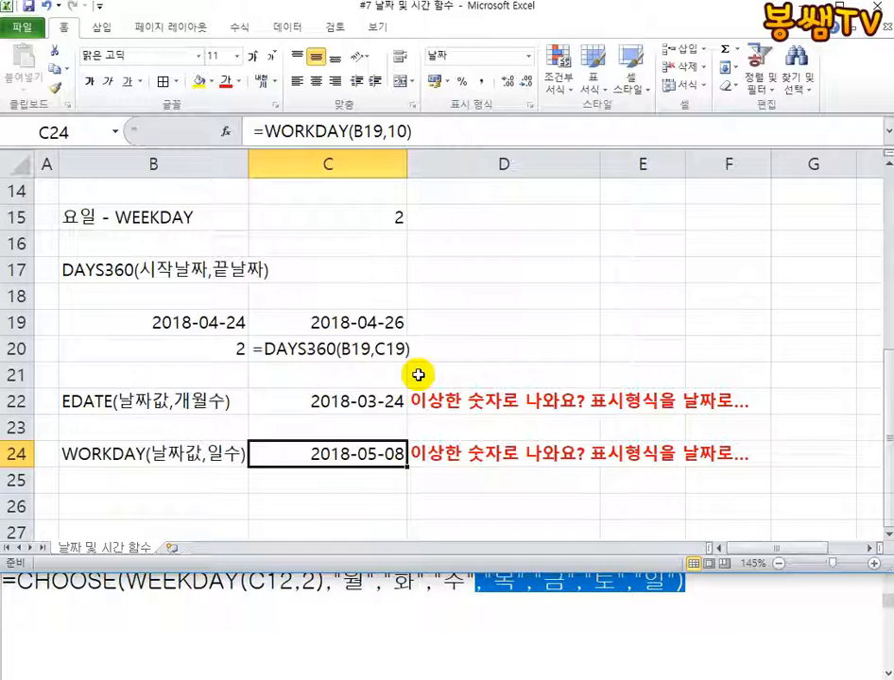
Enter the syntax label EOMONTH(날짜값,개월수) in B26, below the WORKDAY row
click(166, 501)
text(EO)
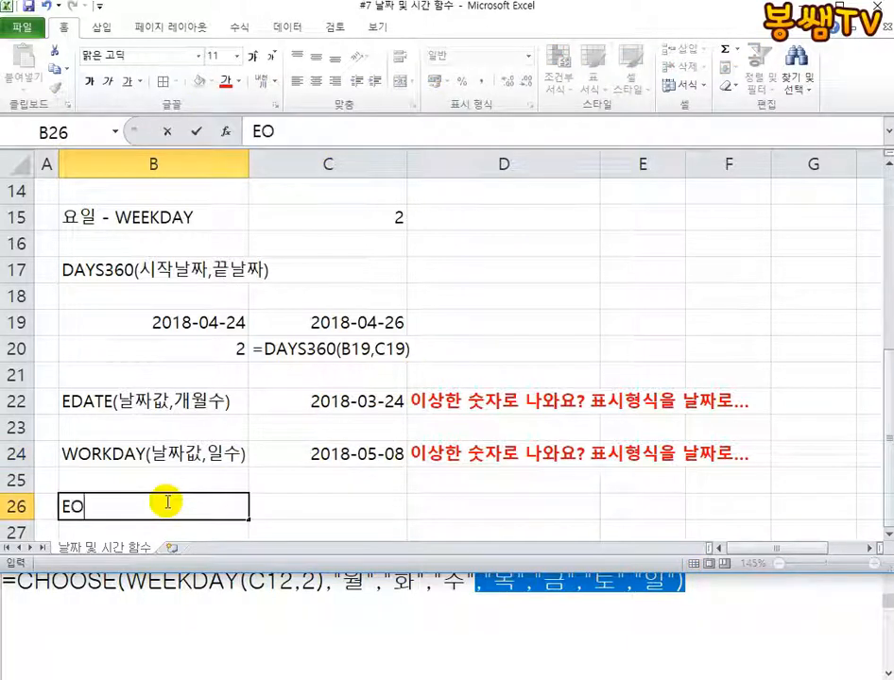
text(MONTH)
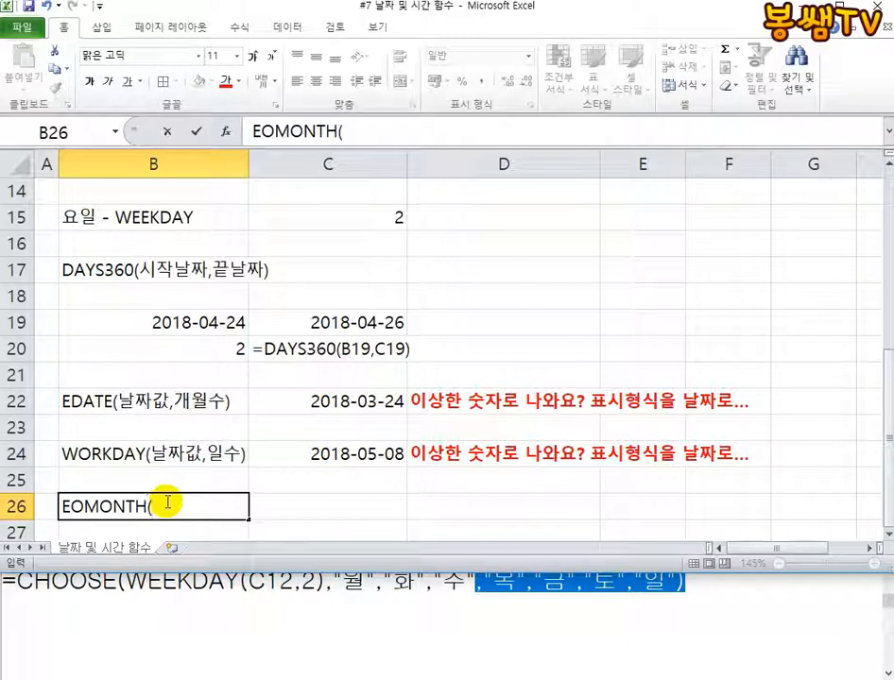
text((날짜가)
text(,)
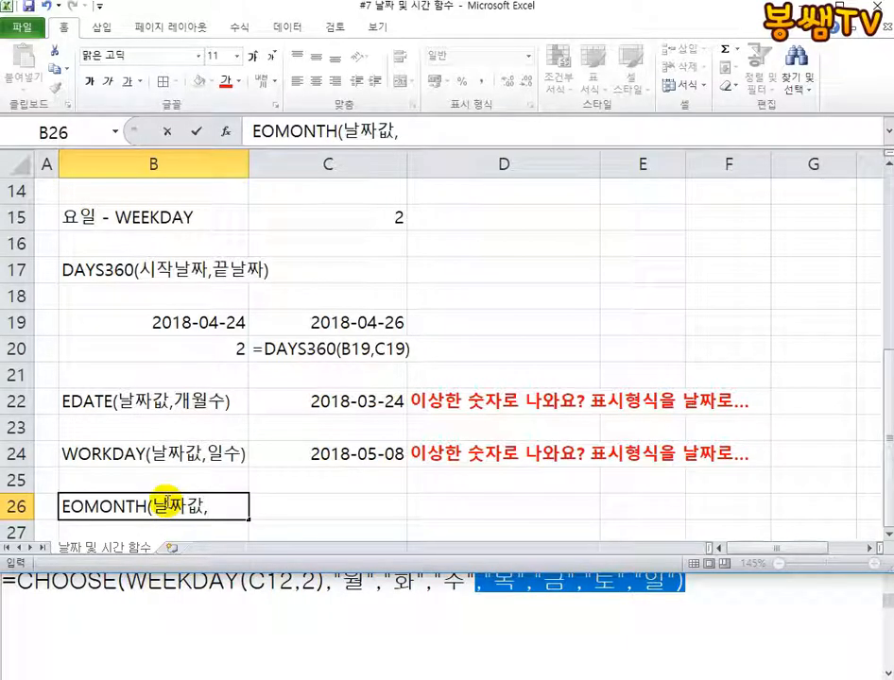
text(개월수)
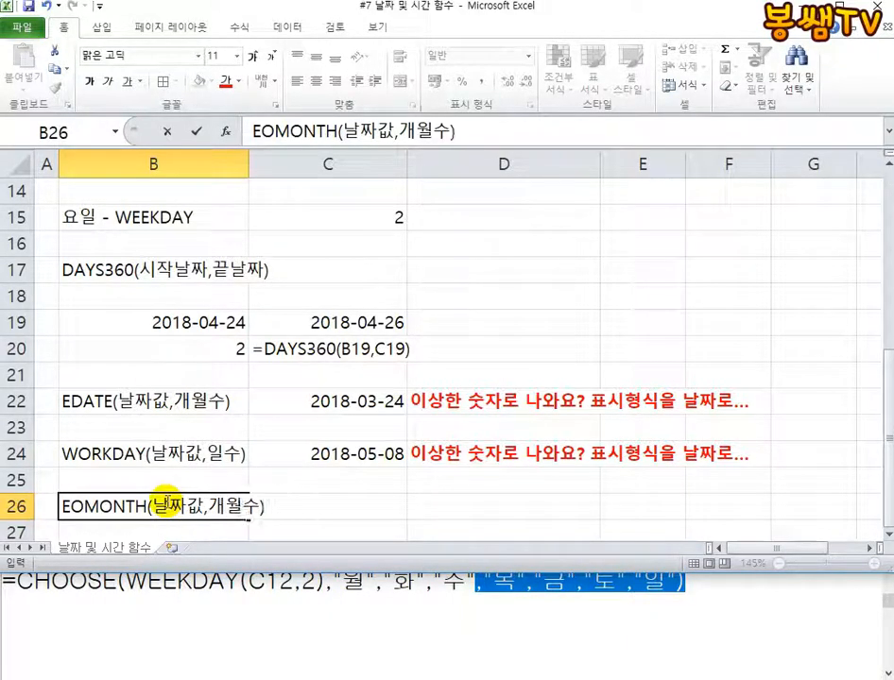
text())
key(Tab)
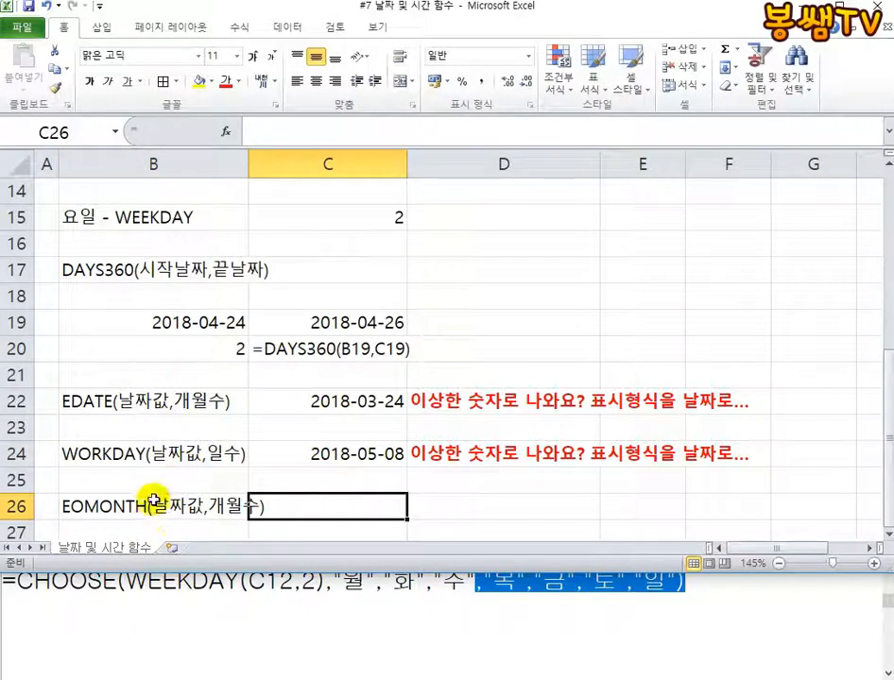
Widen column B so the EOMONTH label fits inside its cell
drag(248, 165, 278, 166)
click(311, 402)
click(227, 397)
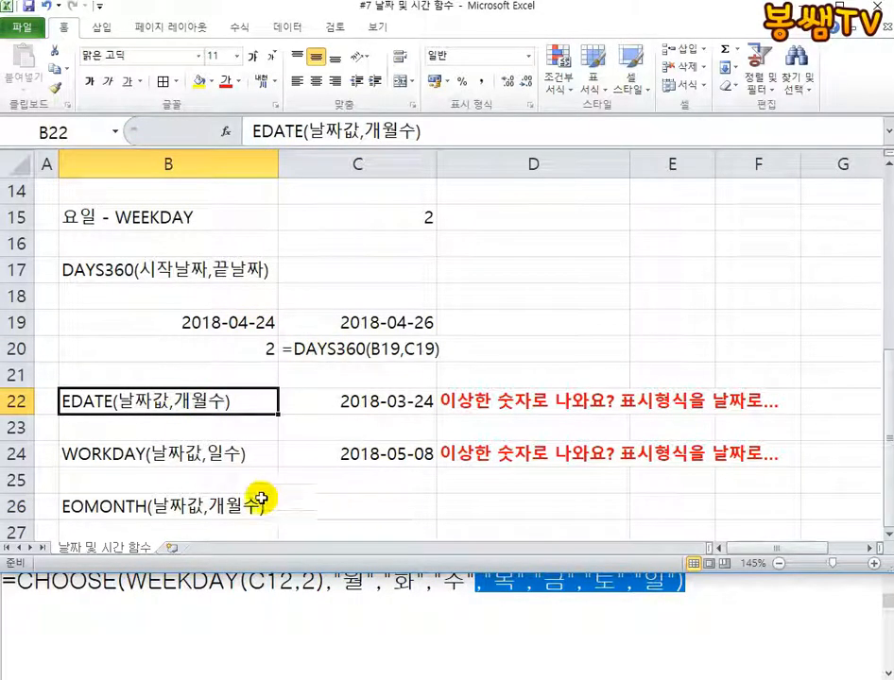
Enter the formula =EOMONTH(B19,1) in C26 beside the EOMONTH label
click(348, 513)
text(=)
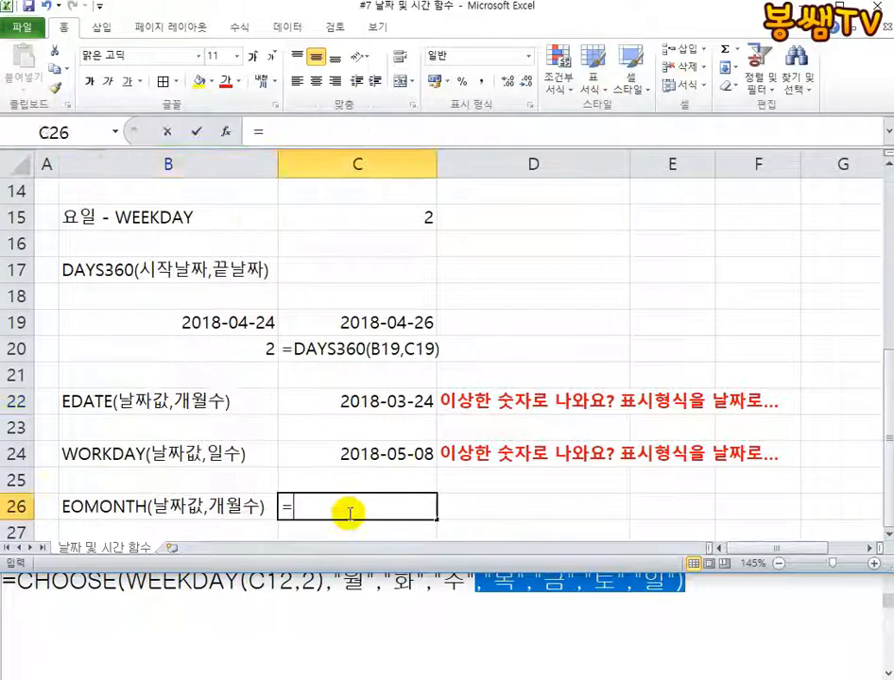
text(EOMON)
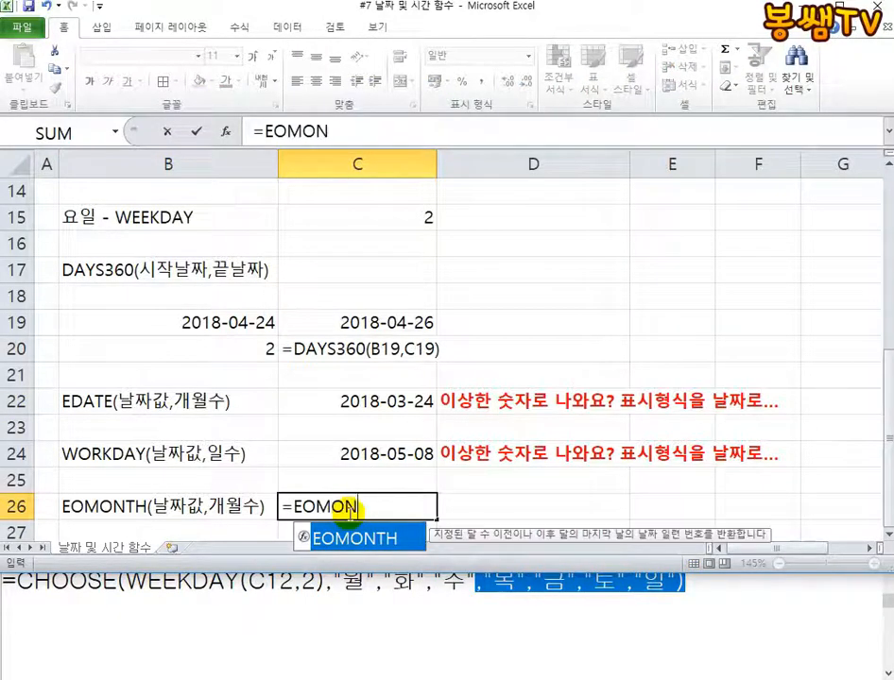
text(TH()
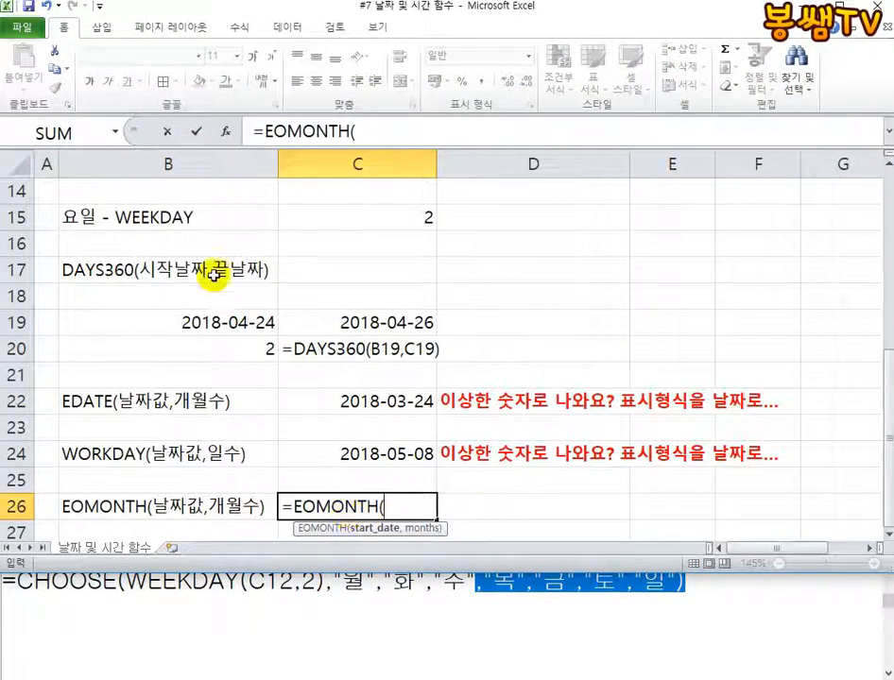
click(203, 319)
text(,1)
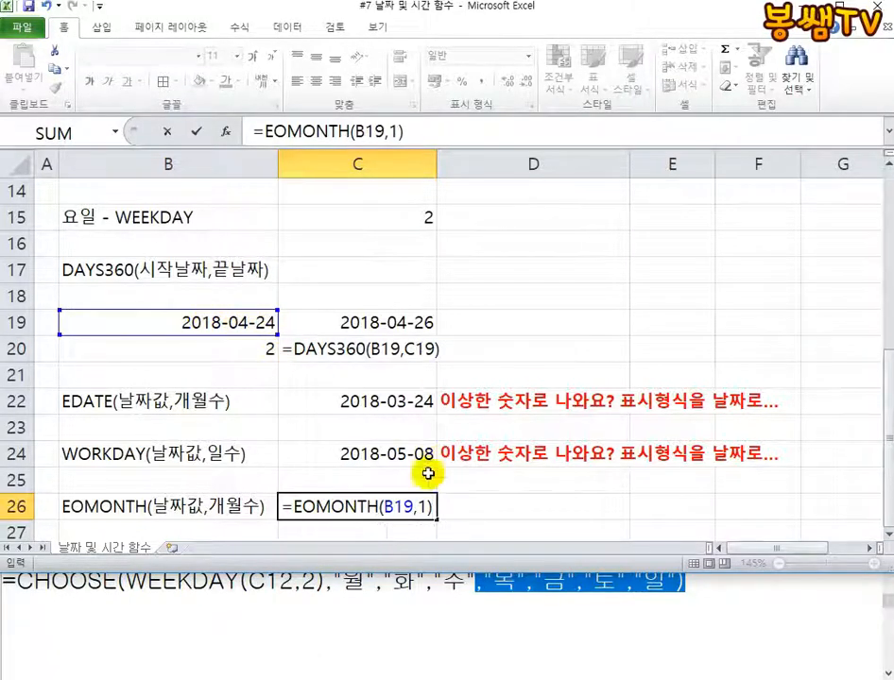
key(Return)
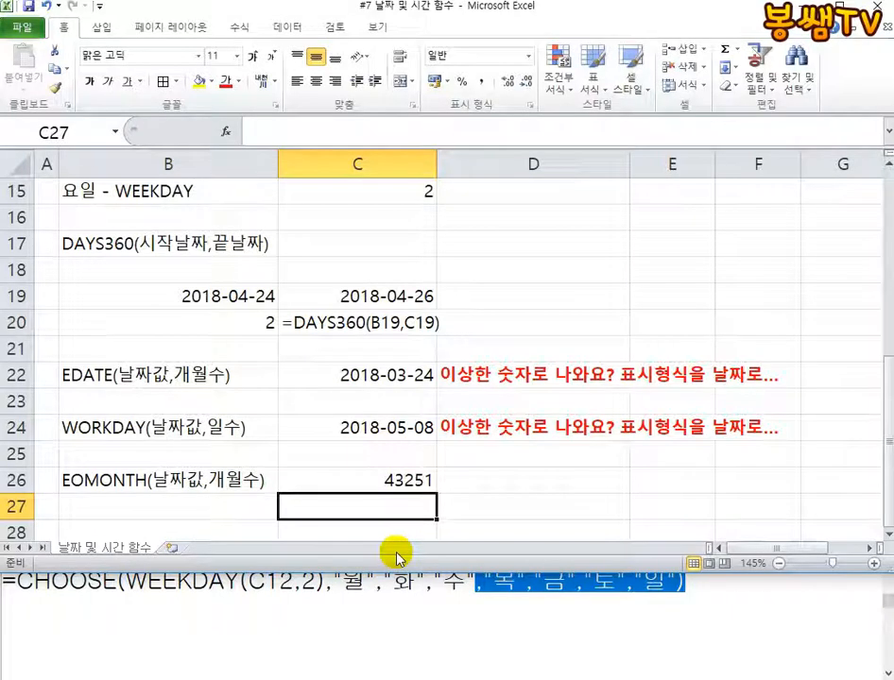
Copy the red date-format note from D24 to D26 beside the EOMONTH result
click(450, 442)
key(ctrl+c)
click(466, 481)
key(ctrl+v)
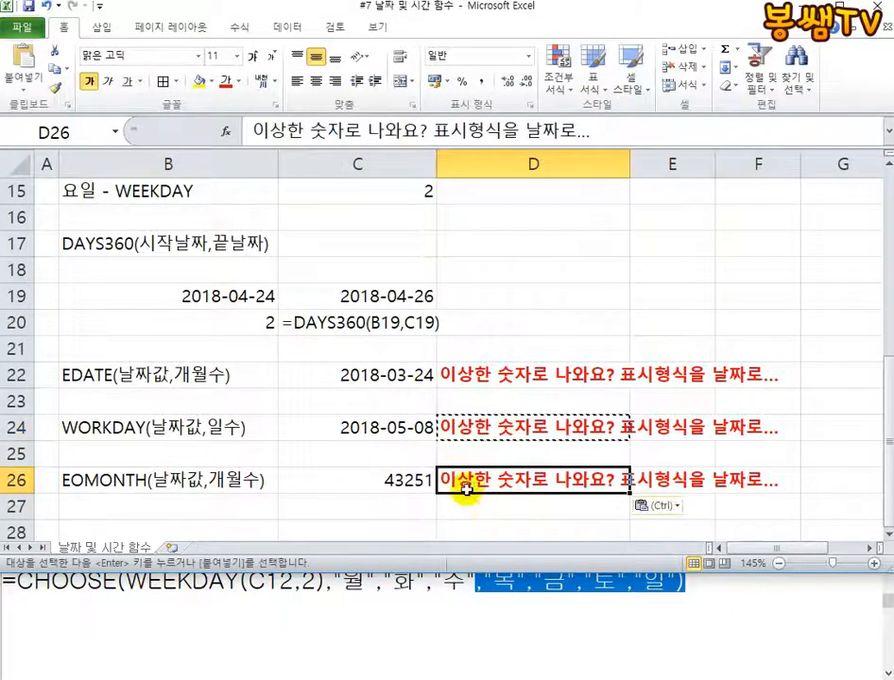
Format the EOMONTH result in C26 as a date with the *2001-03-14 type
click(392, 489)
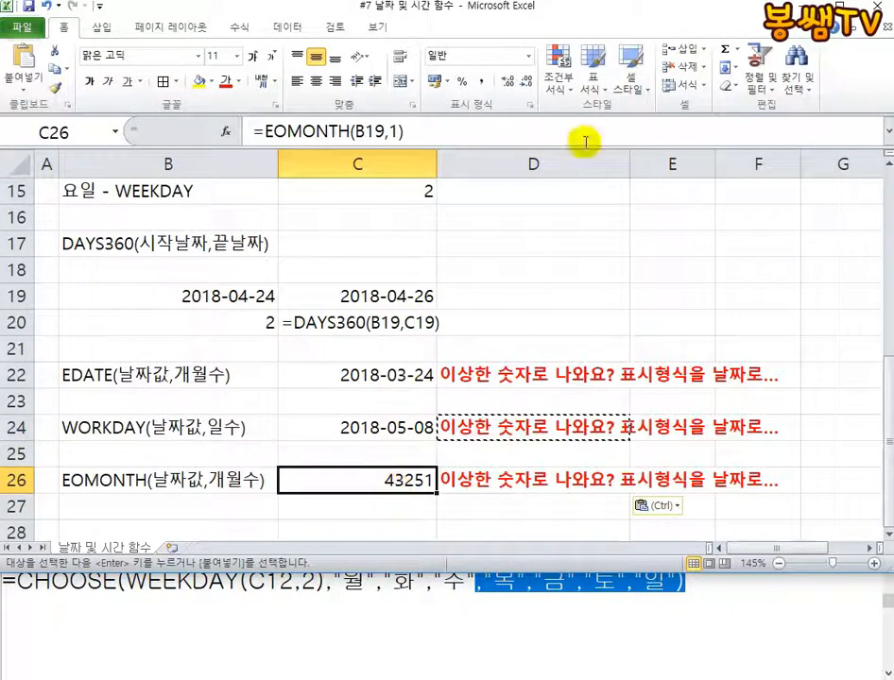
key(Escape)
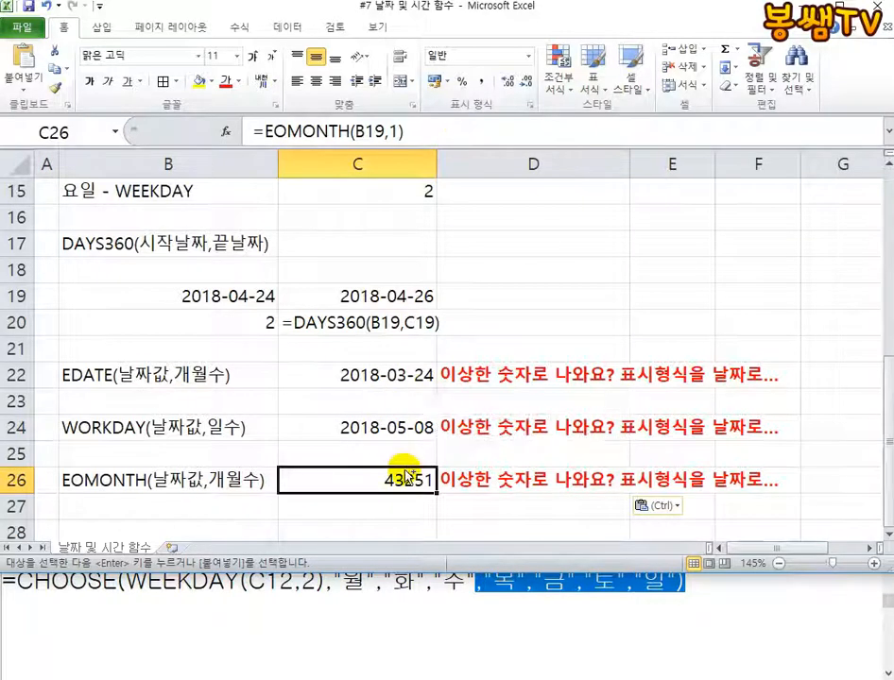
key(ctrl+1)
click(441, 176)
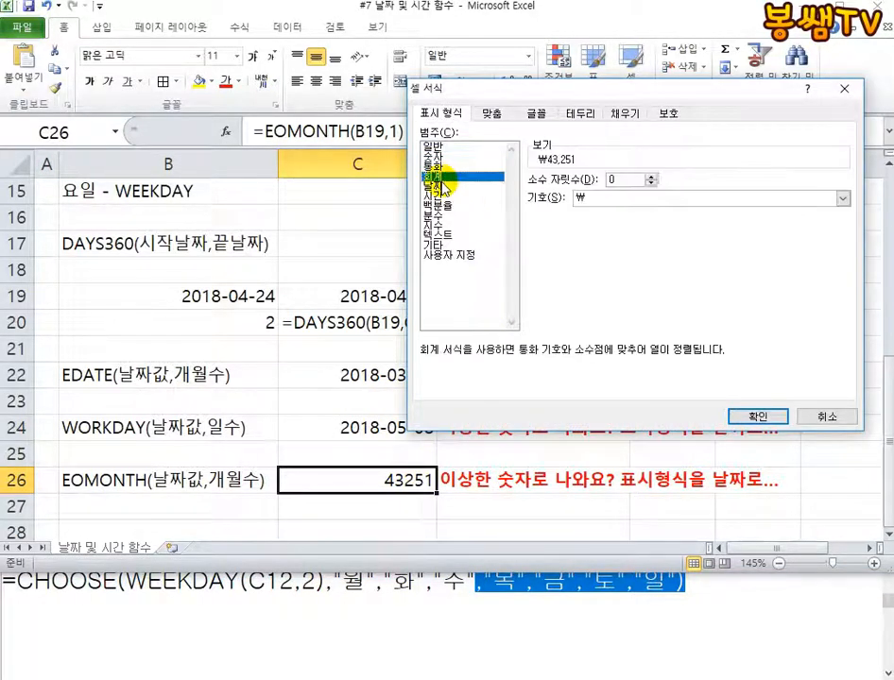
click(438, 186)
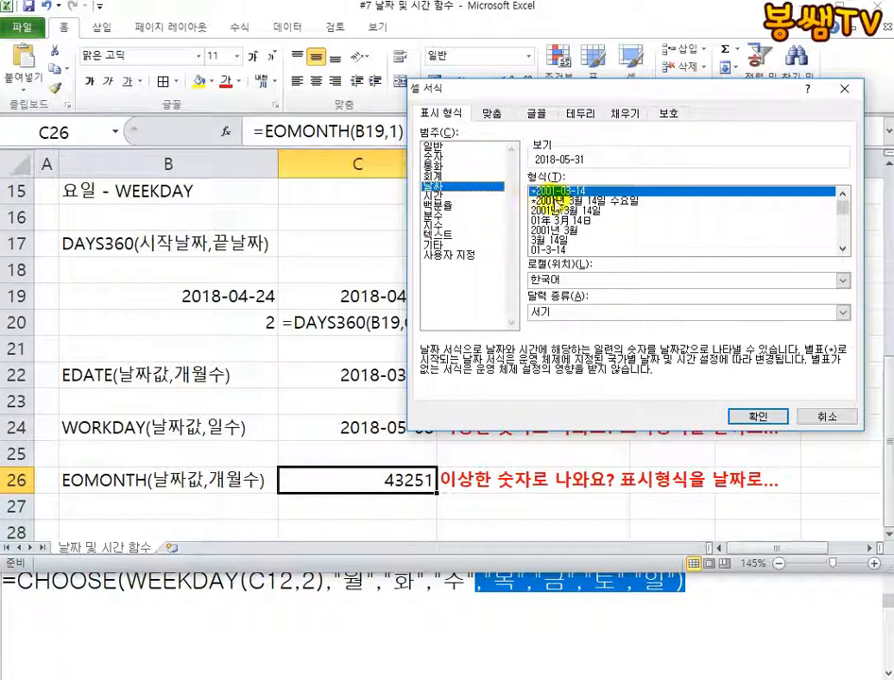
click(754, 415)
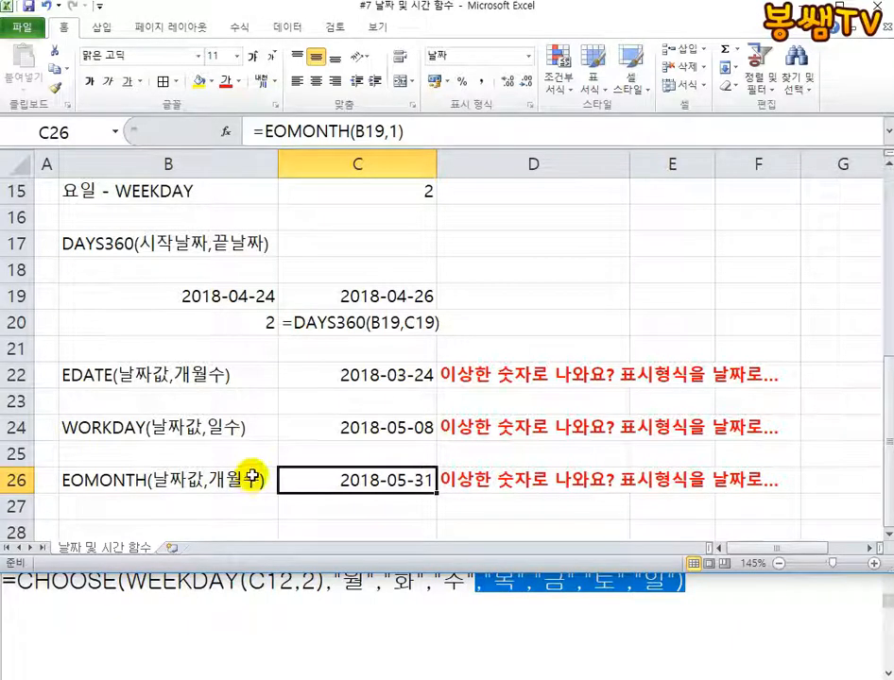
Collapse the ribbon and review all the date and time function examples from TODAY in row 2 to EOMONTH in row 26
double_click(63, 31)
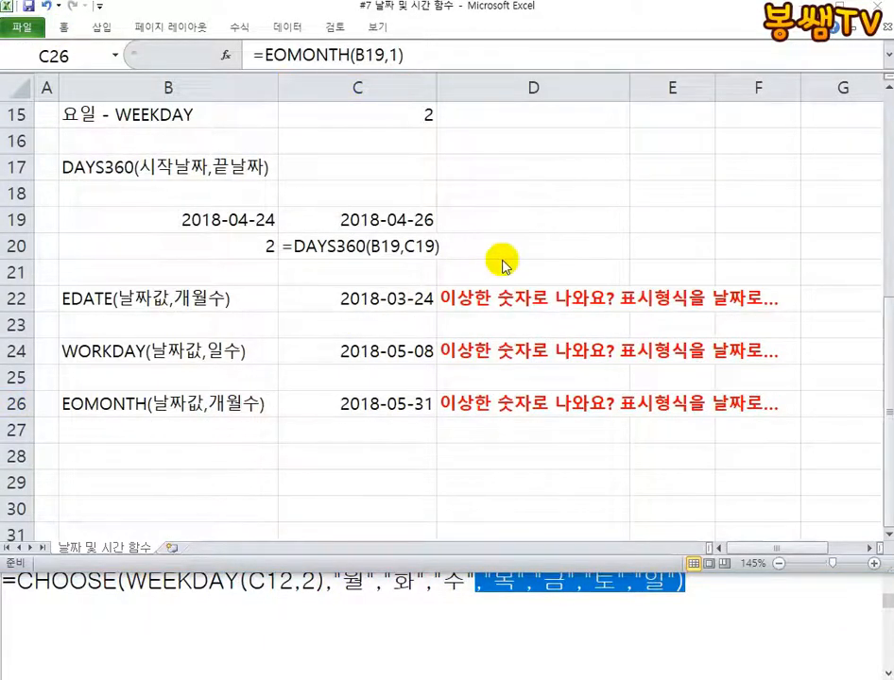
scroll(397, 239, up, 5)
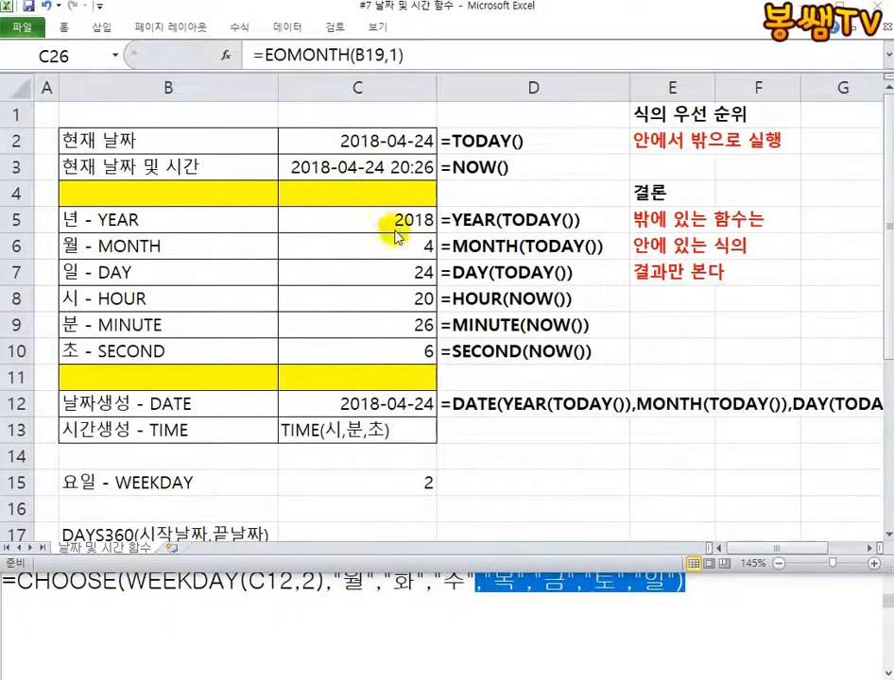
scroll(351, 265, down, 3)
scroll(312, 170, up, 3)
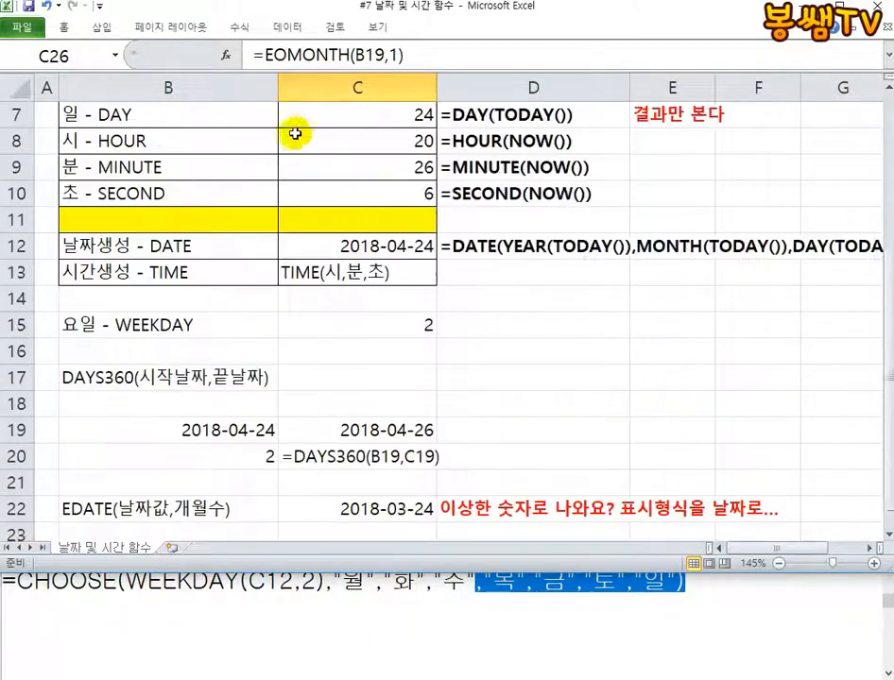
scroll(300, 390, down, 5)
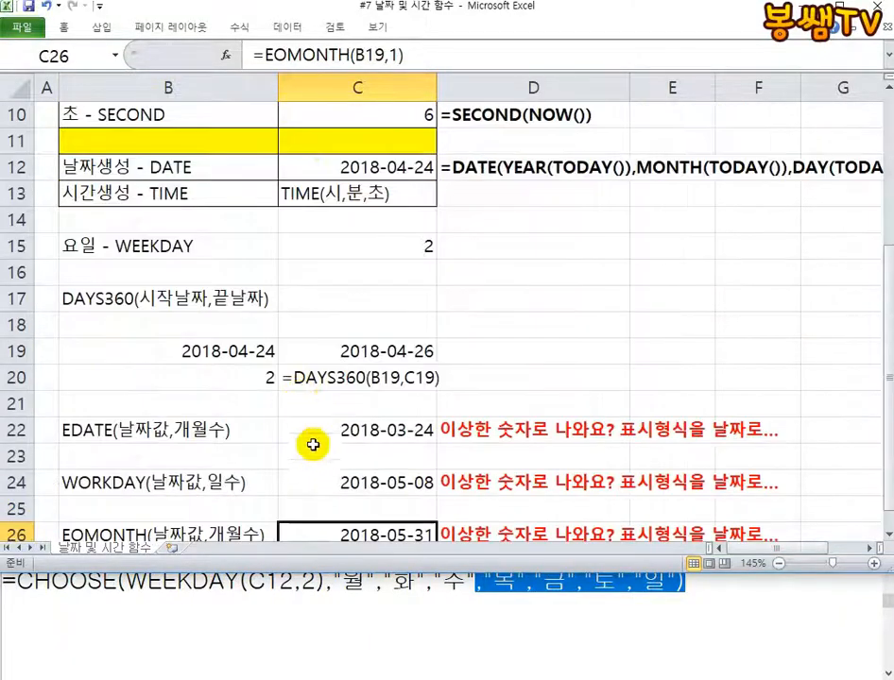
scroll(285, 451, up, 5)
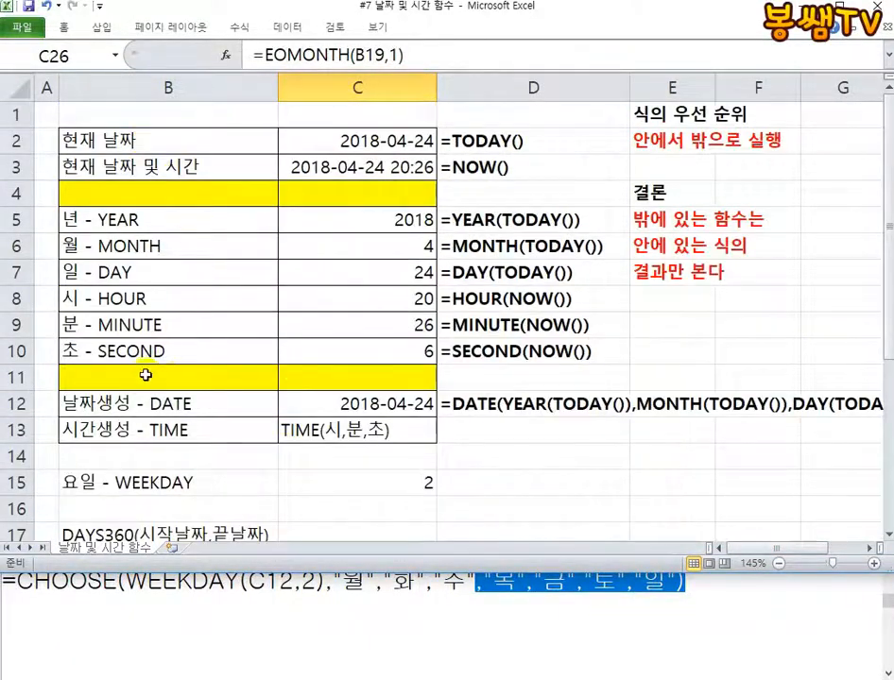
scroll(145, 373, down, 3)
scroll(213, 376, down, 3)
scroll(194, 199, up, 2)
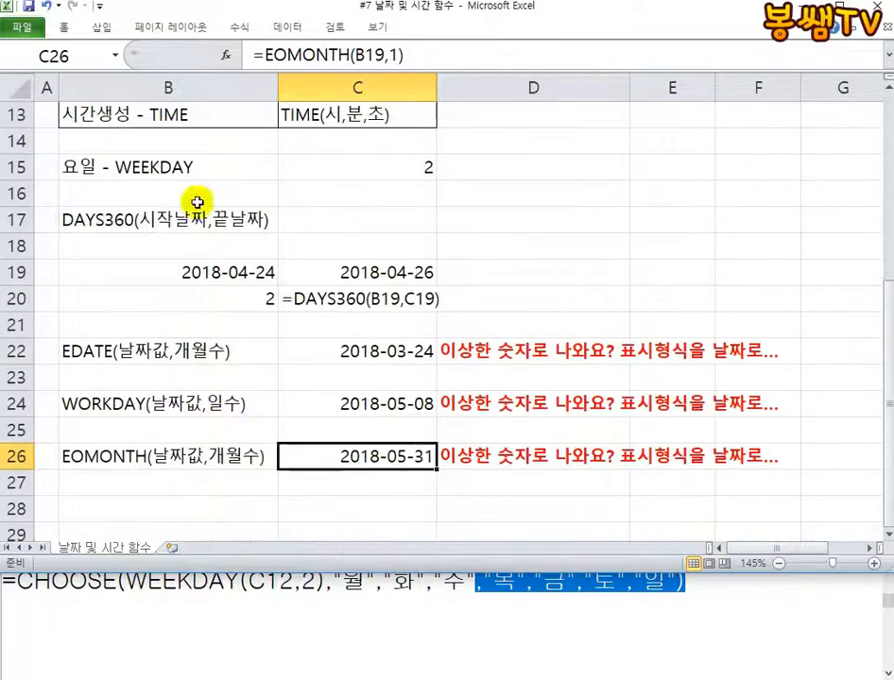
scroll(312, 412, up, 4)
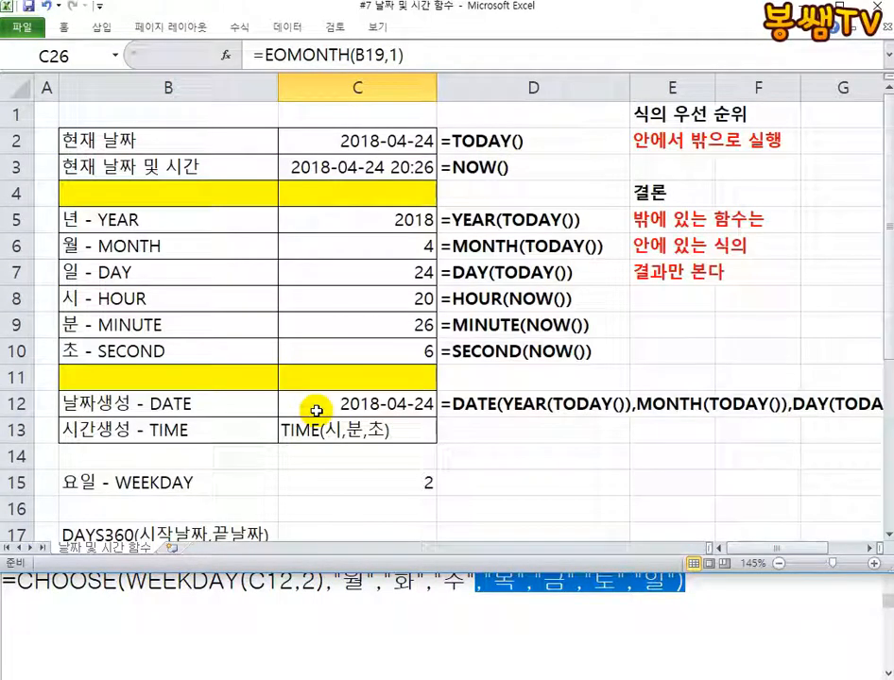
scroll(210, 257, down, 3)
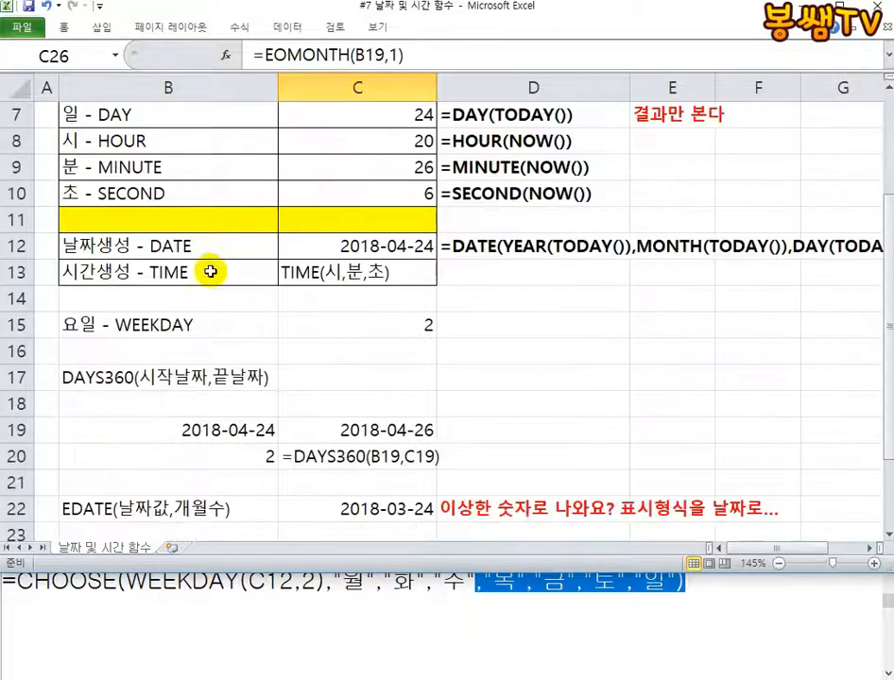
scroll(192, 348, down, 1)
scroll(233, 254, up, 4)
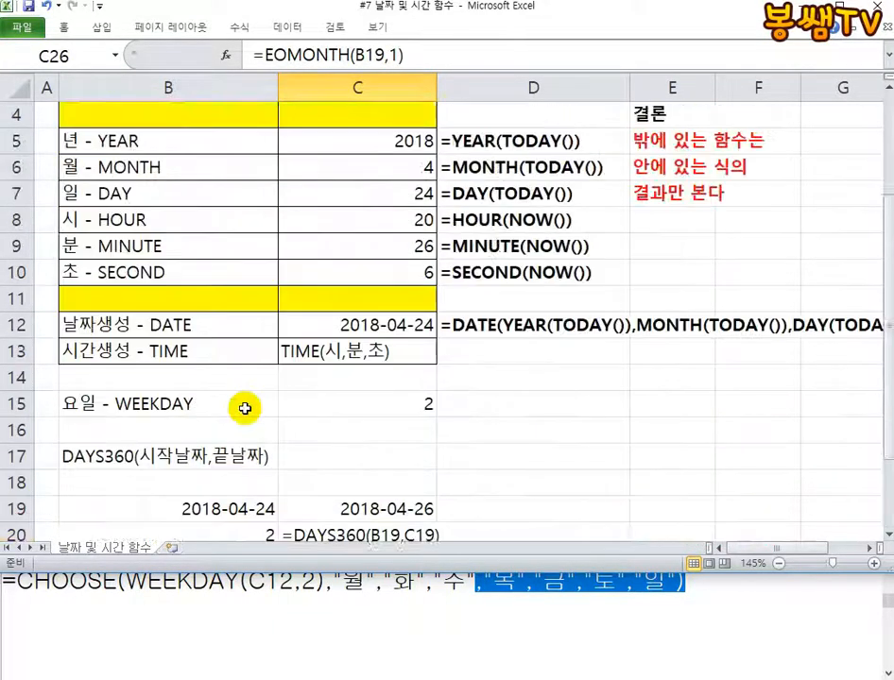
scroll(273, 537, down, 4)
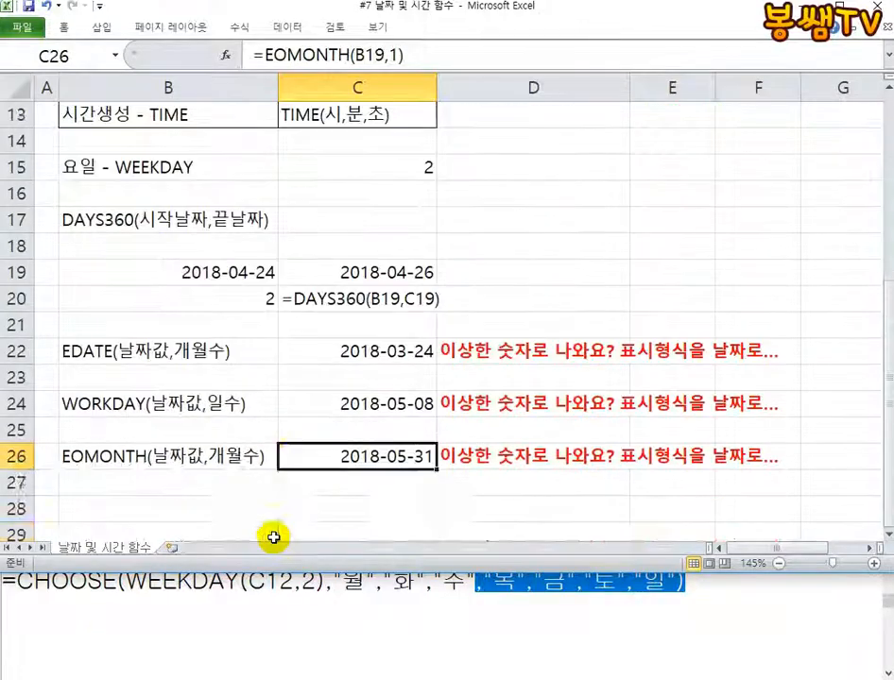
scroll(272, 536, up, 3)
scroll(272, 536, up, 1)
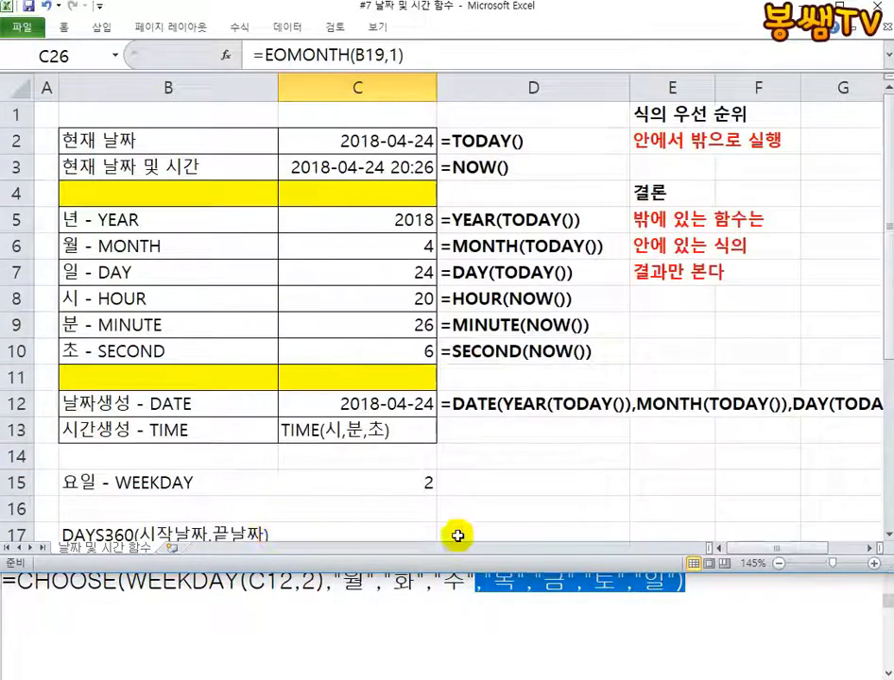